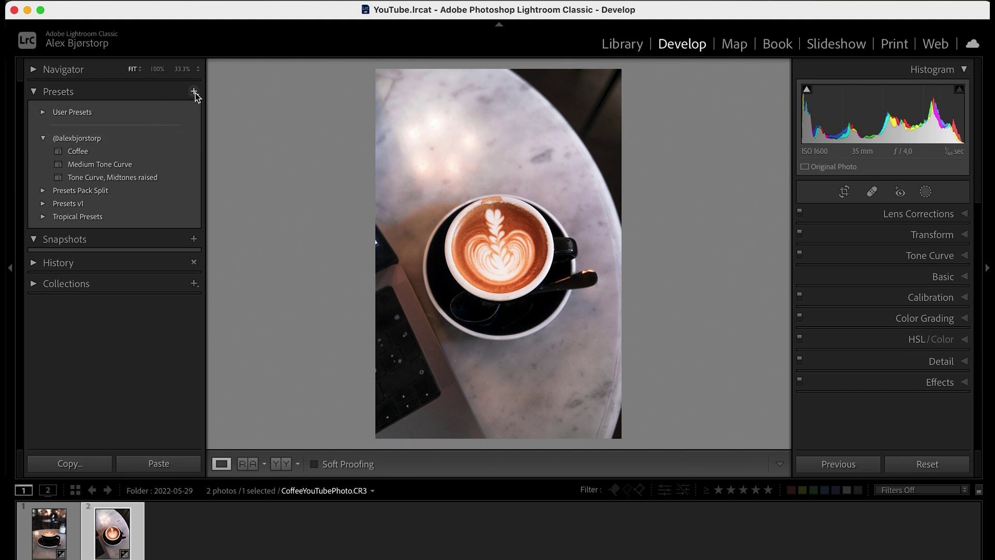
Step: Start a new develop preset, check its group options, then cancel without creating it
left_click(194, 93)
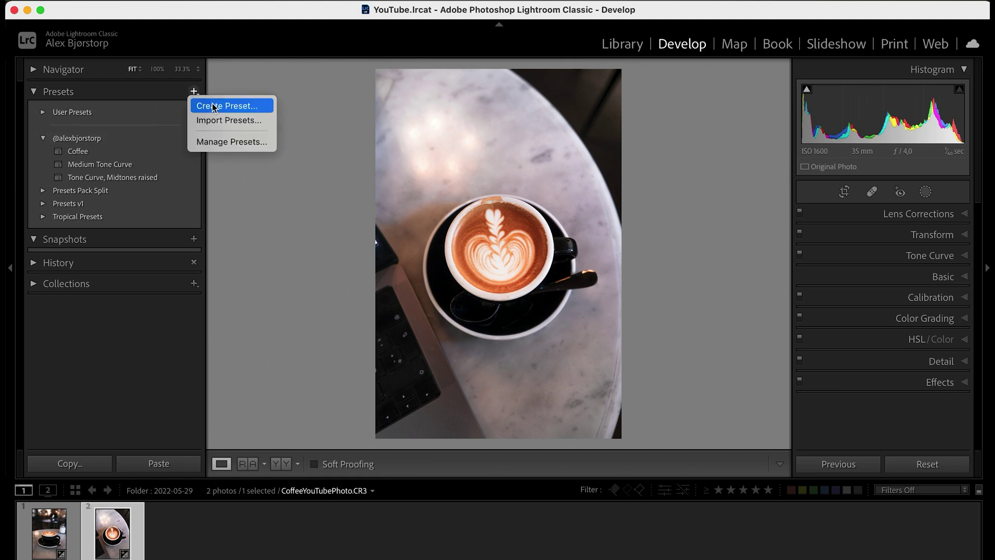
left_click(214, 105)
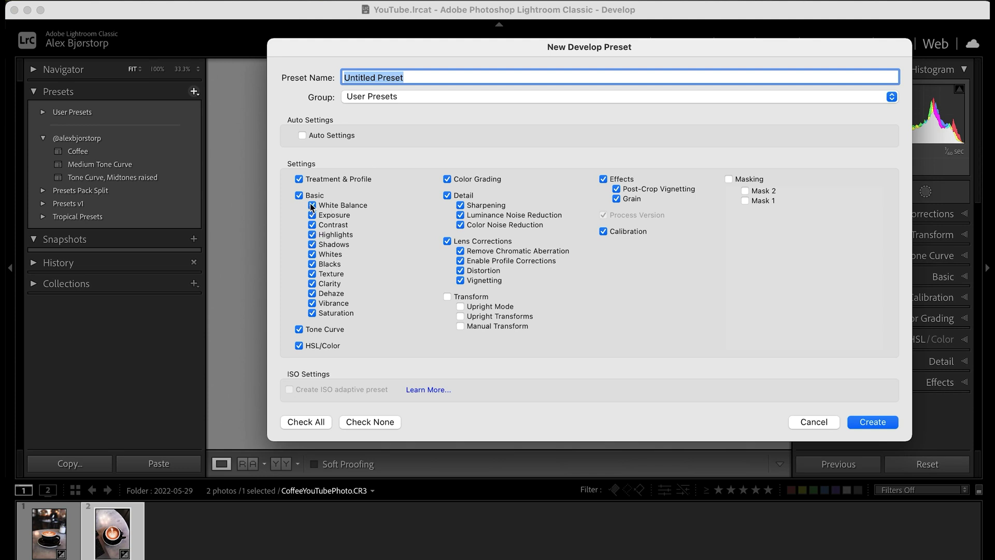
left_click(409, 96)
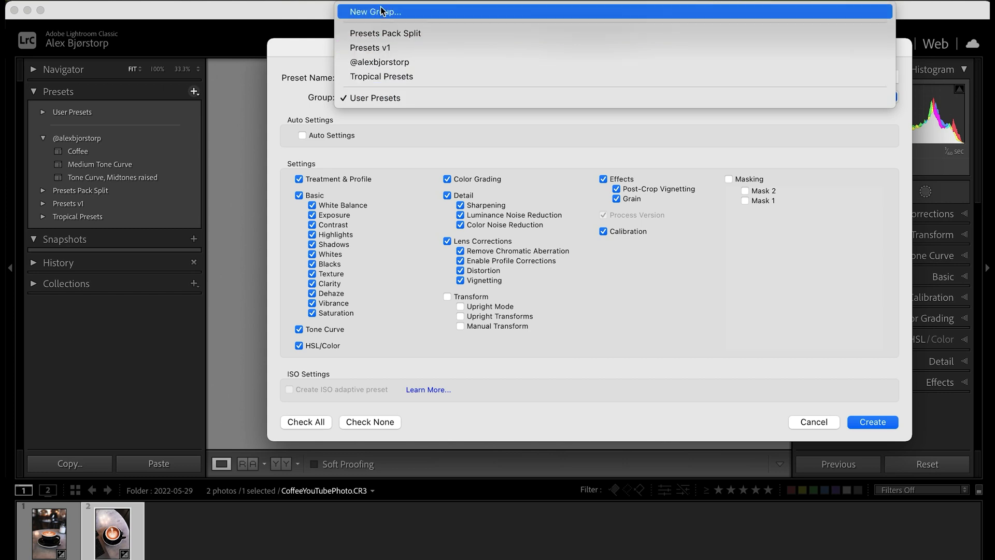
left_click(390, 122)
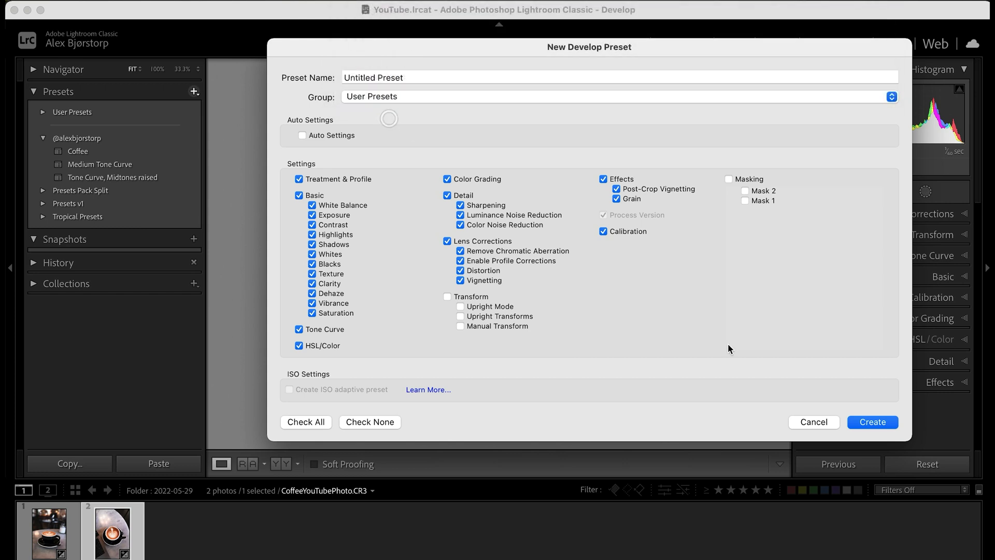
left_click(824, 421)
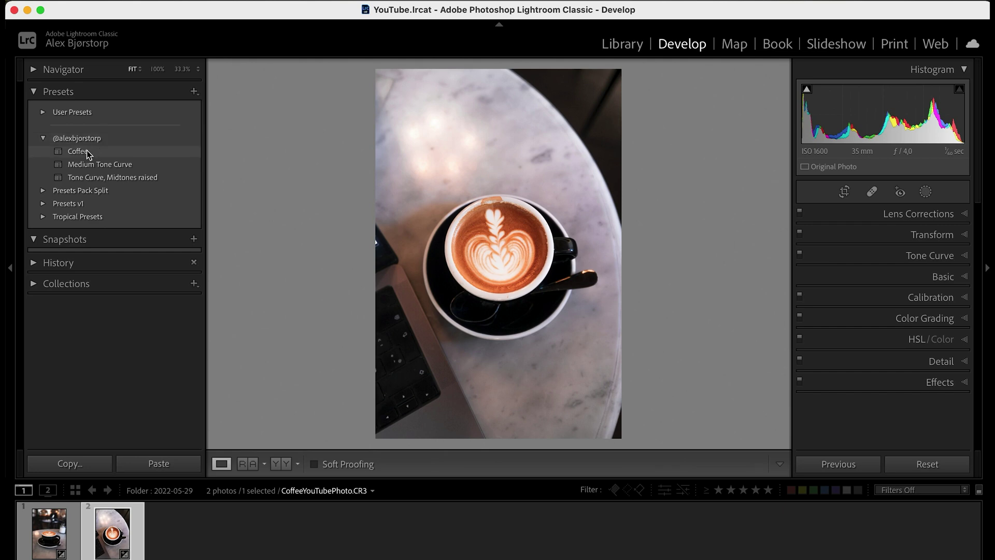
Step: Export the Coffee preset as Coffee.xmp, replacing the existing file
right_click(101, 155)
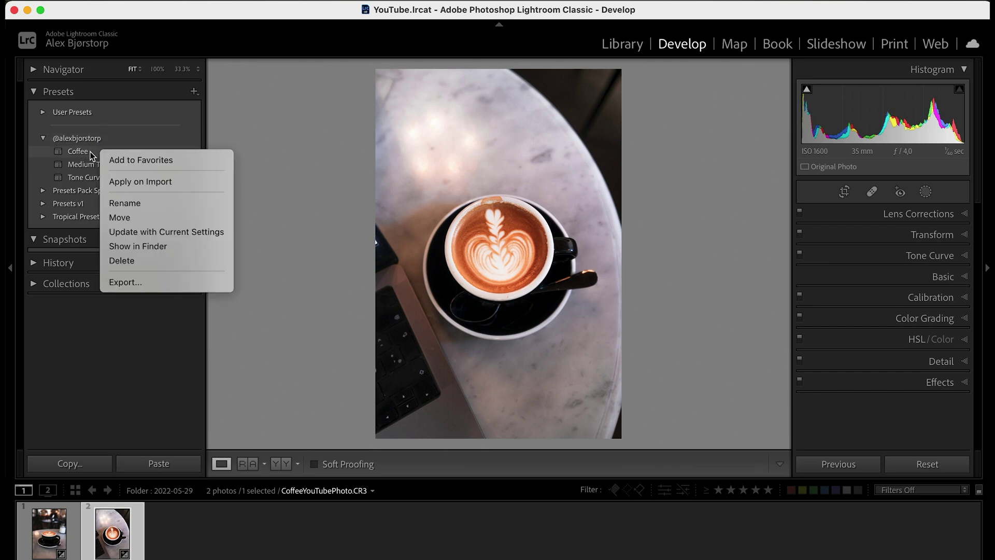
left_click(119, 282)
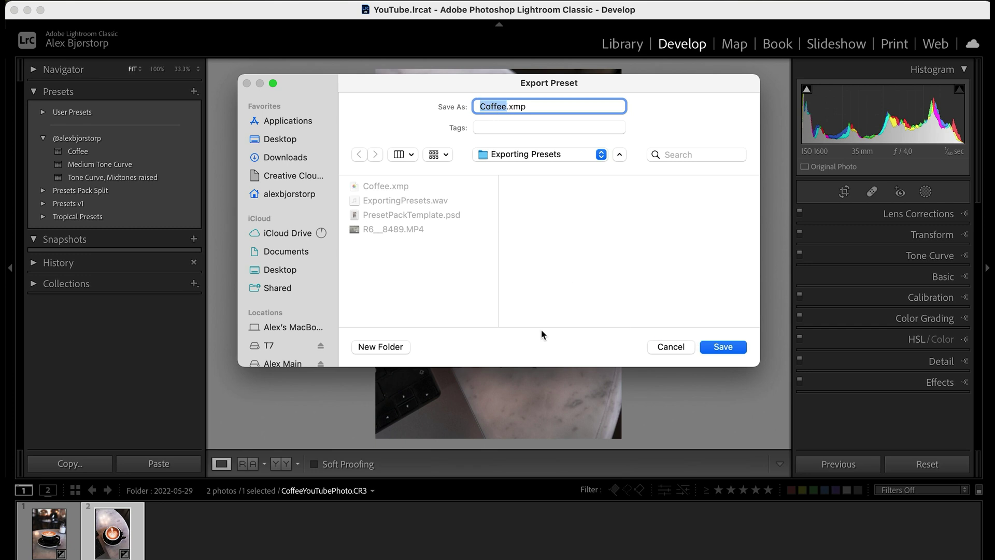
left_click(735, 347)
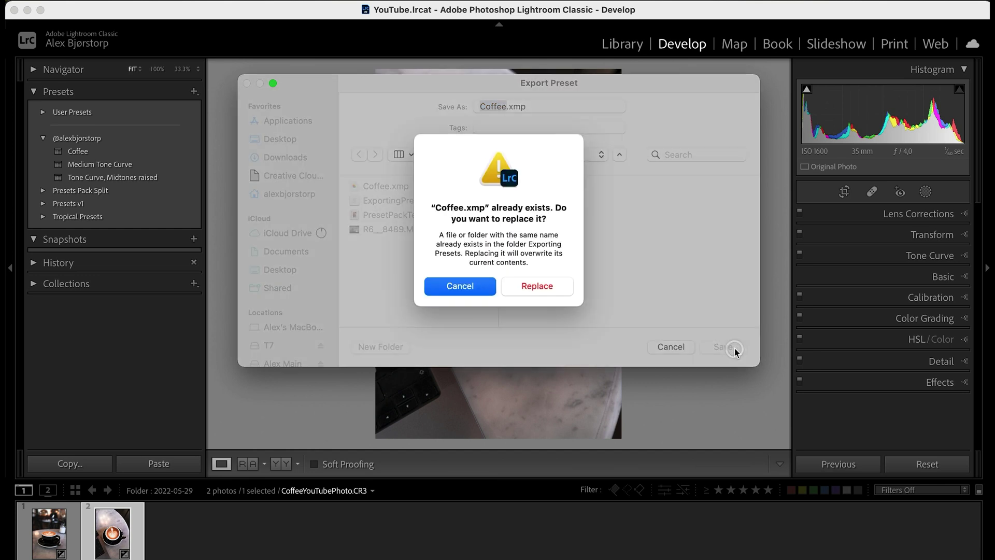
left_click(542, 288)
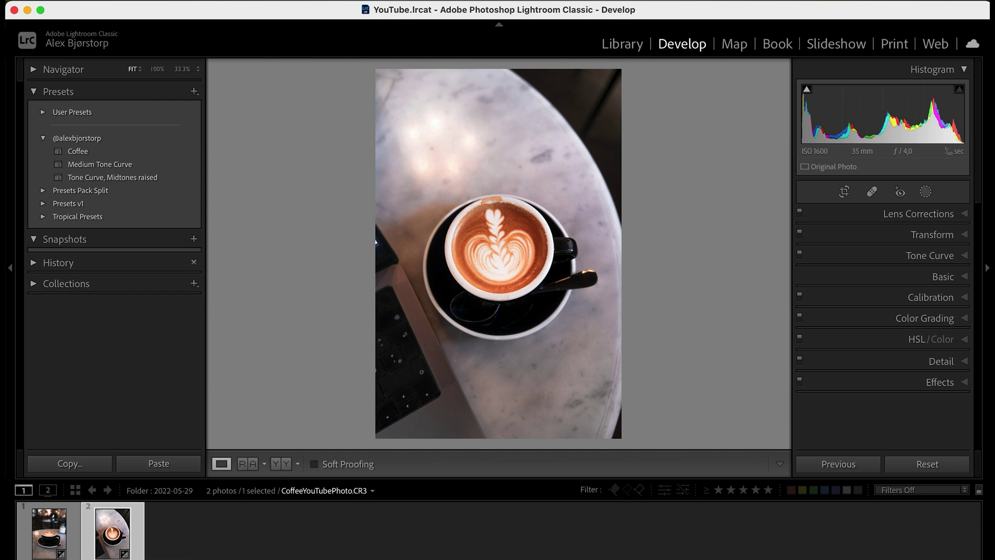
left_click(171, 554)
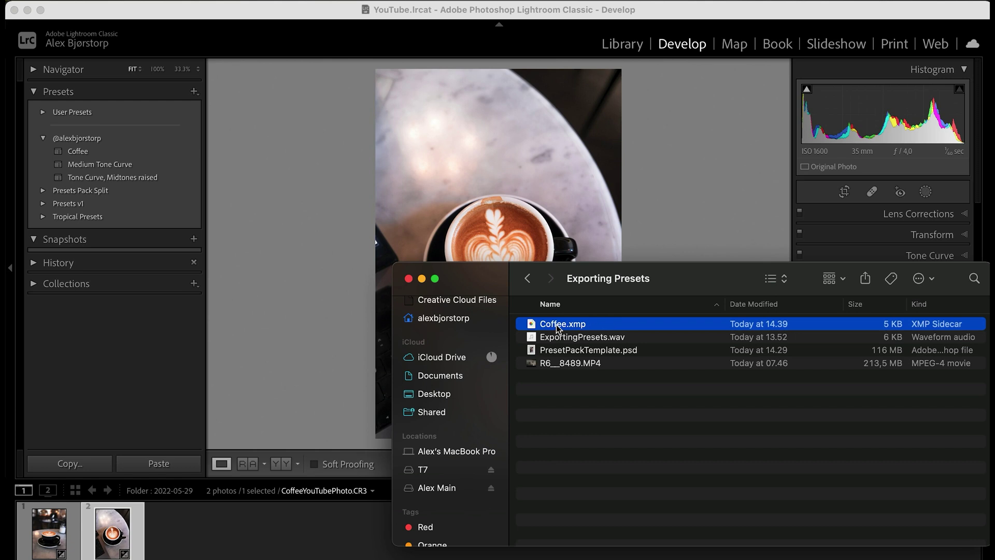
left_click_drag(705, 283, 677, 276)
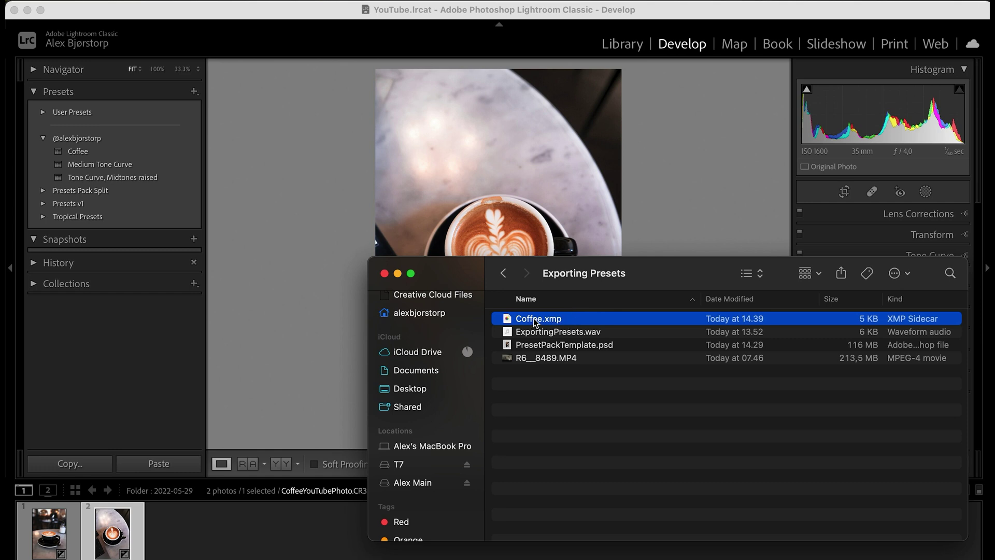
left_click(325, 300)
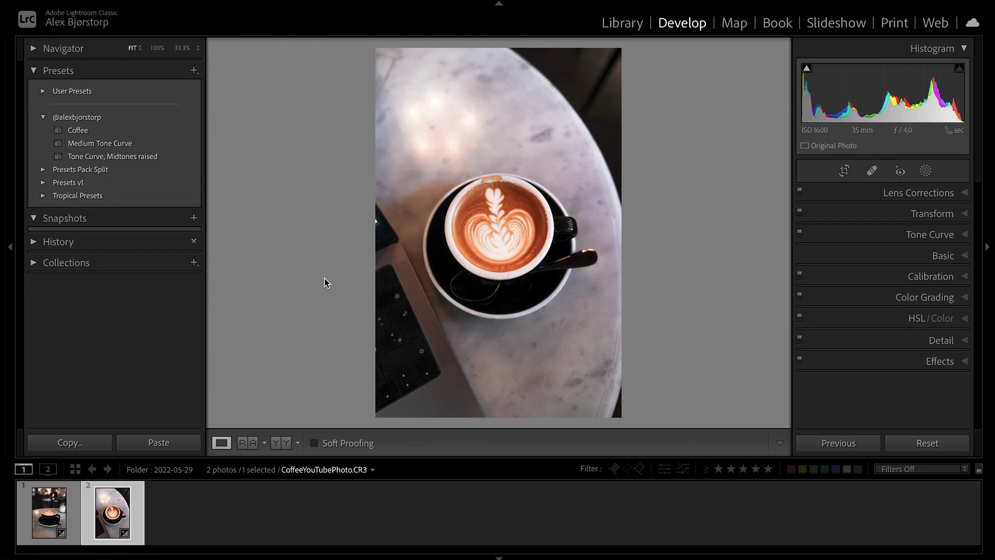
left_click(194, 71)
left_click(306, 142)
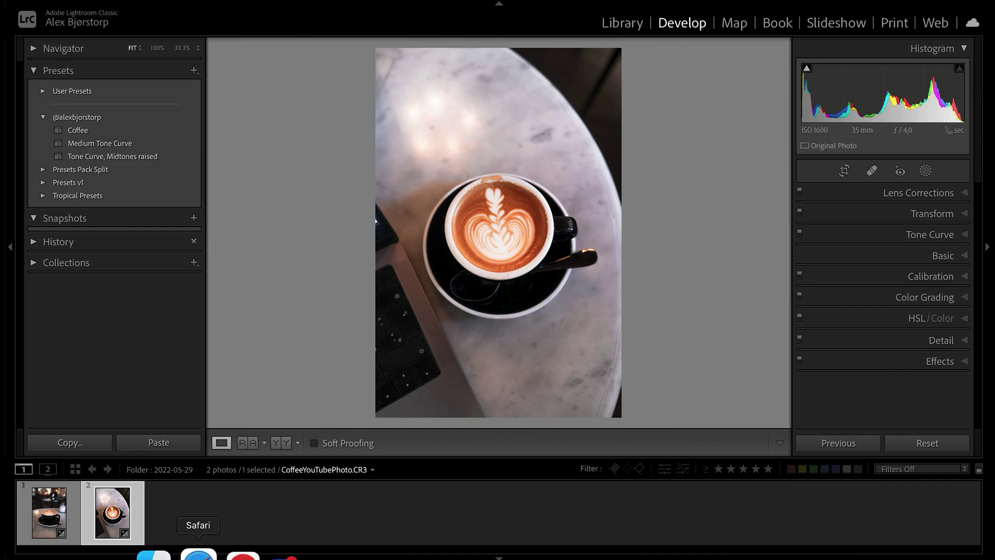
left_click(197, 551)
Step: Search Google for 'standing box mockup free' and scroll through the box mockup results
left_click(362, 294)
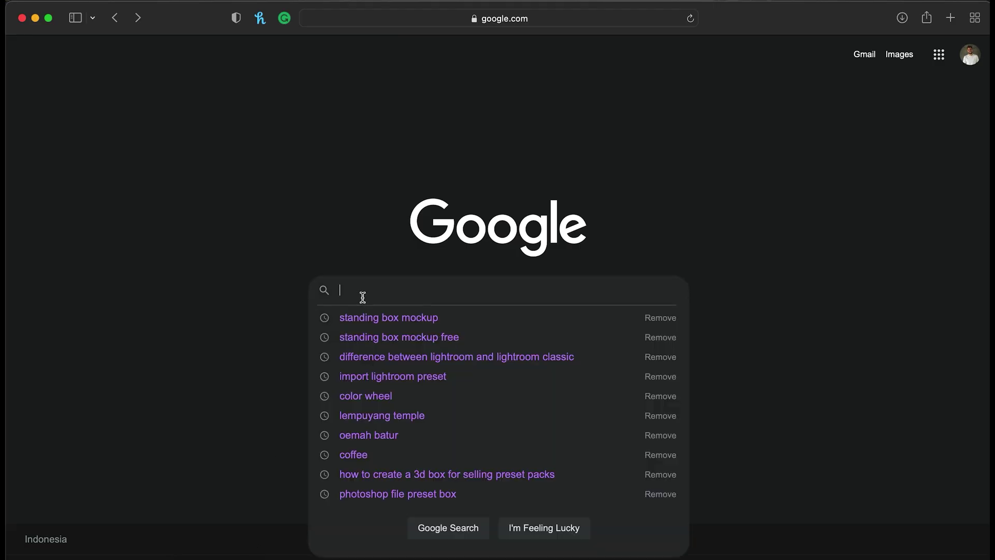
type("standing b")
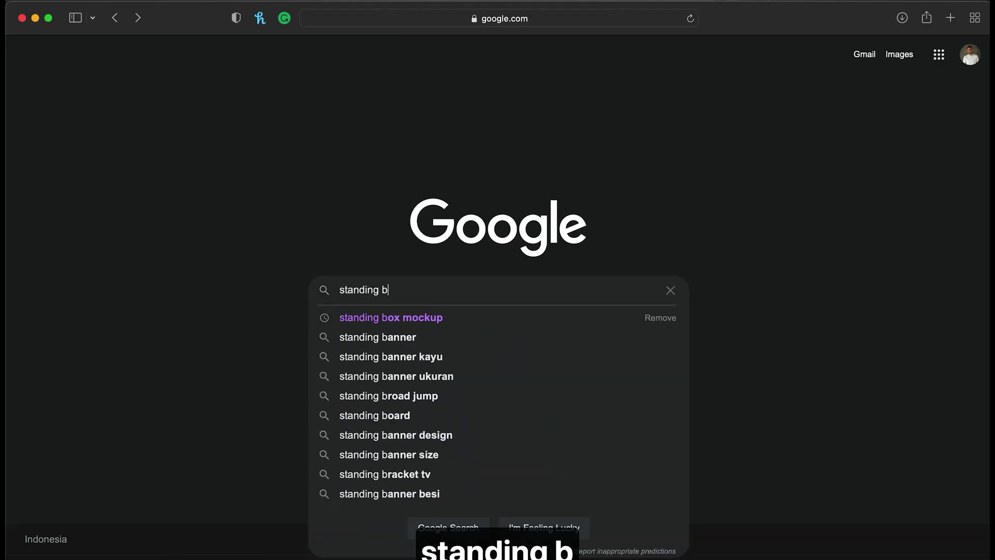
type("ox mockup free")
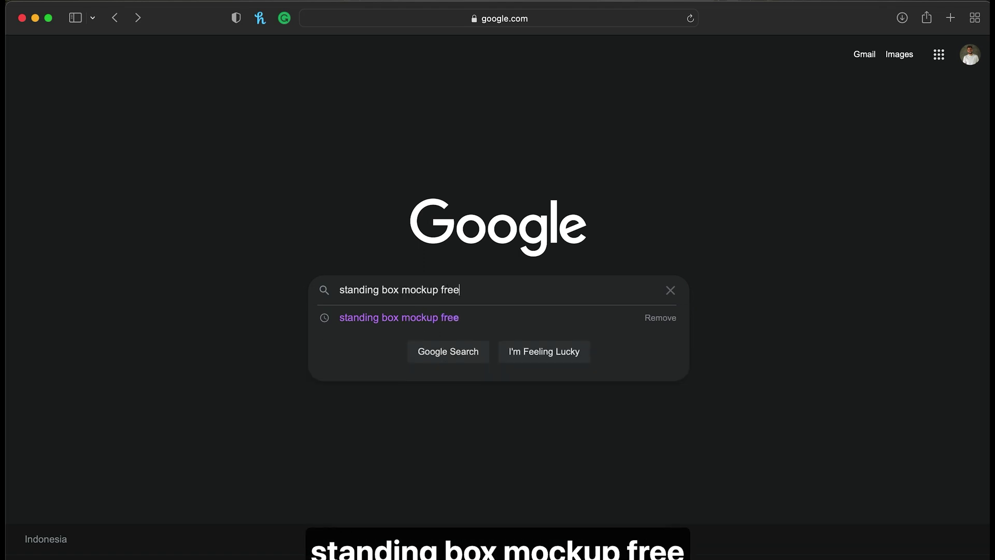
key("Return")
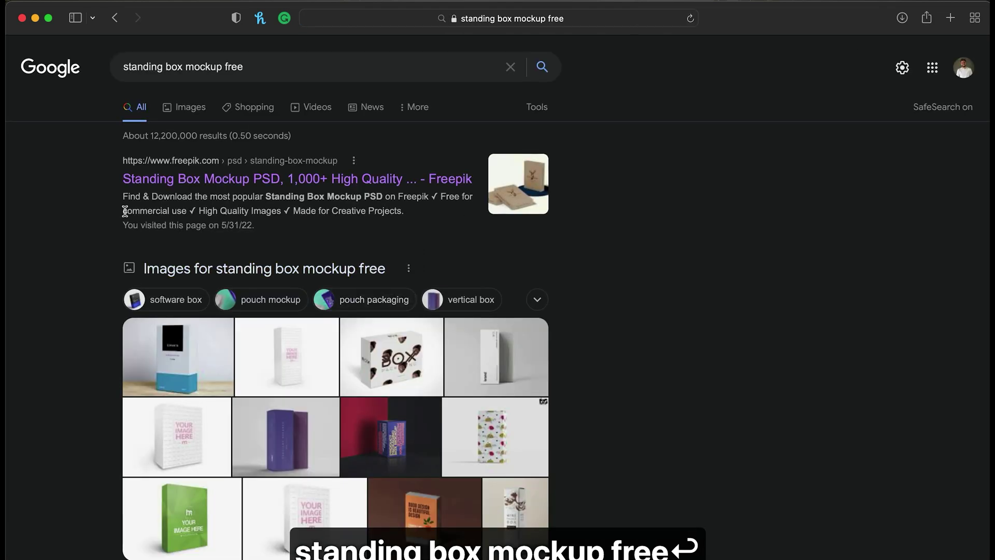
scroll(69, 274, "down", 3)
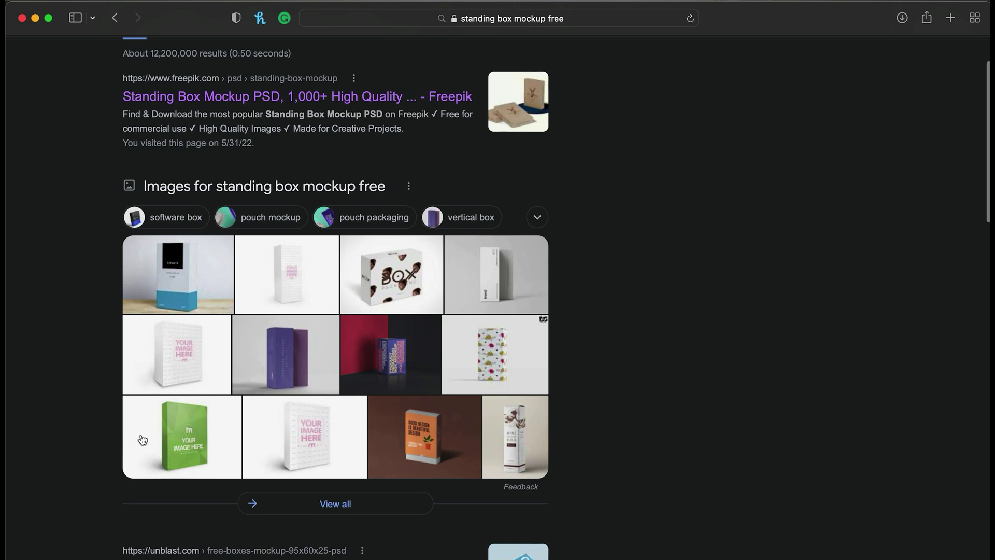
scroll(76, 424, "up", 3)
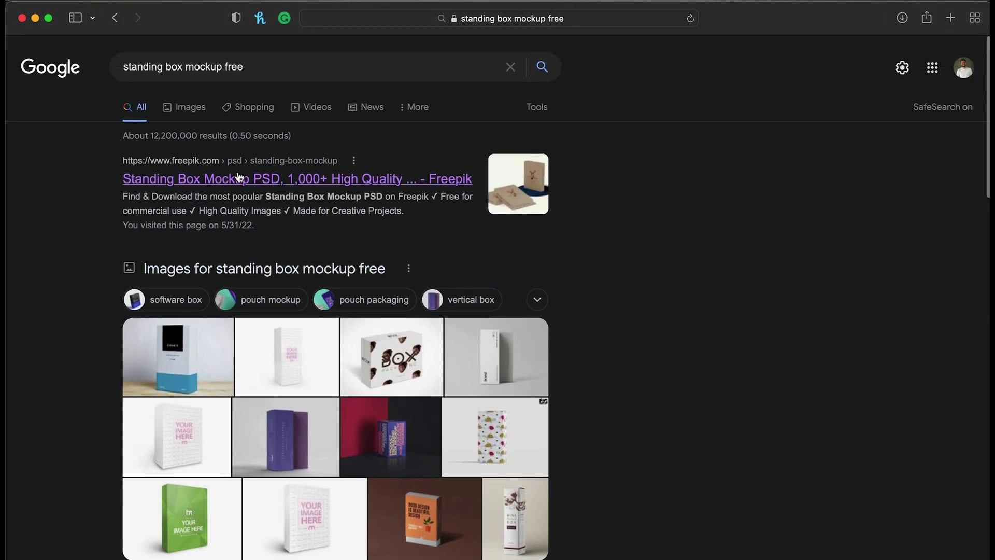
scroll(79, 284, "down", 5)
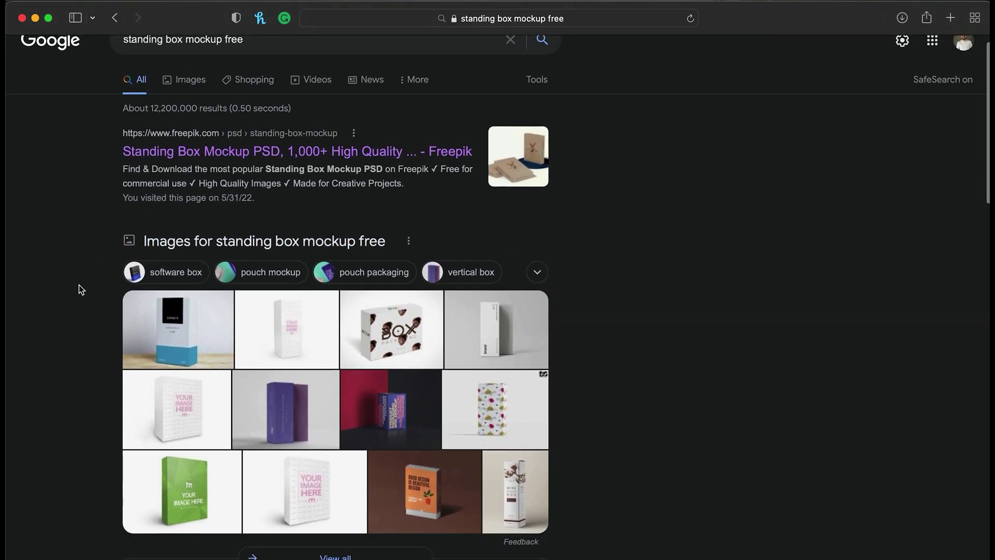
scroll(88, 378, "down", 3)
scroll(89, 377, "up", 10)
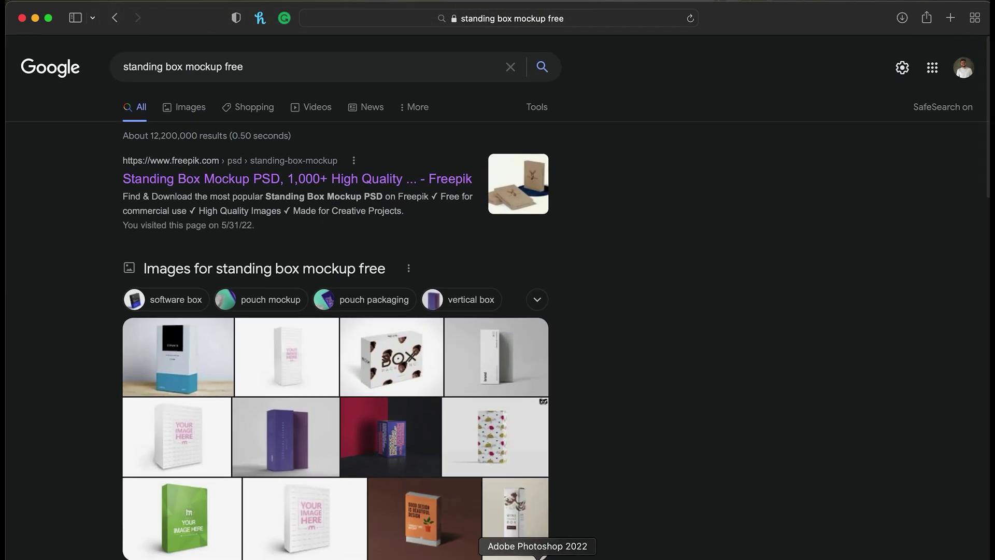
Step: Bring the PresetPackTemplate.psd mockup forward, confirm its 1500 × 2000 px canvas, and open Change Design
left_click(538, 558)
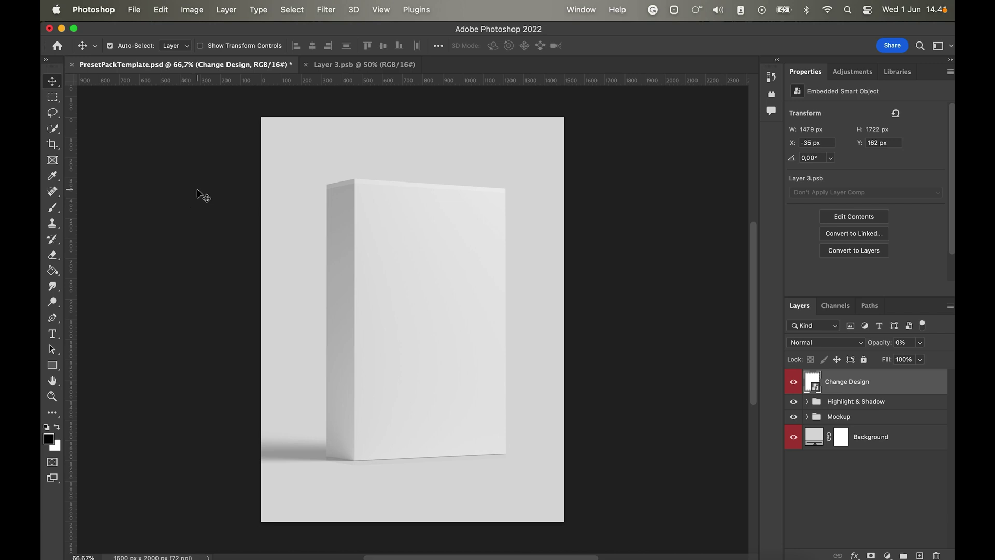
left_click(195, 11)
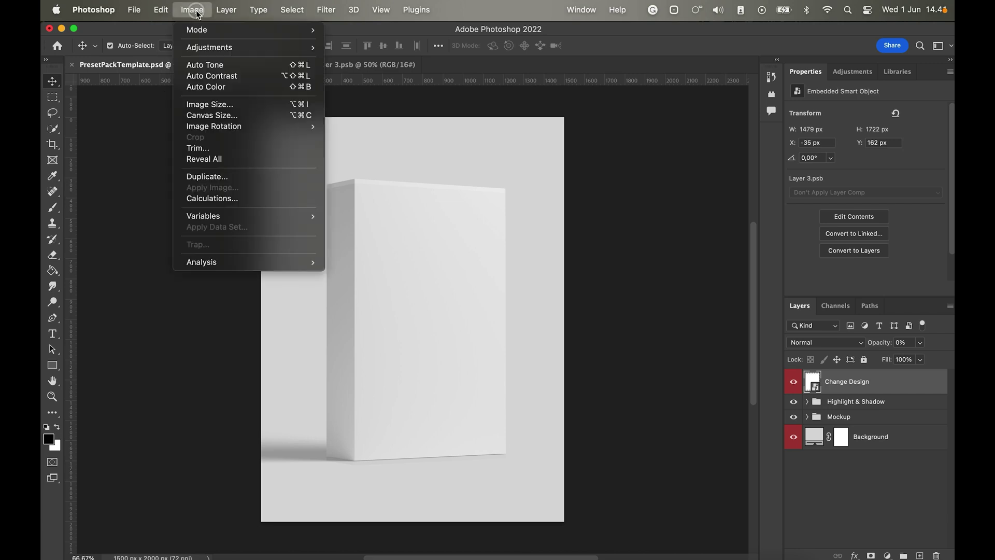
left_click(213, 115)
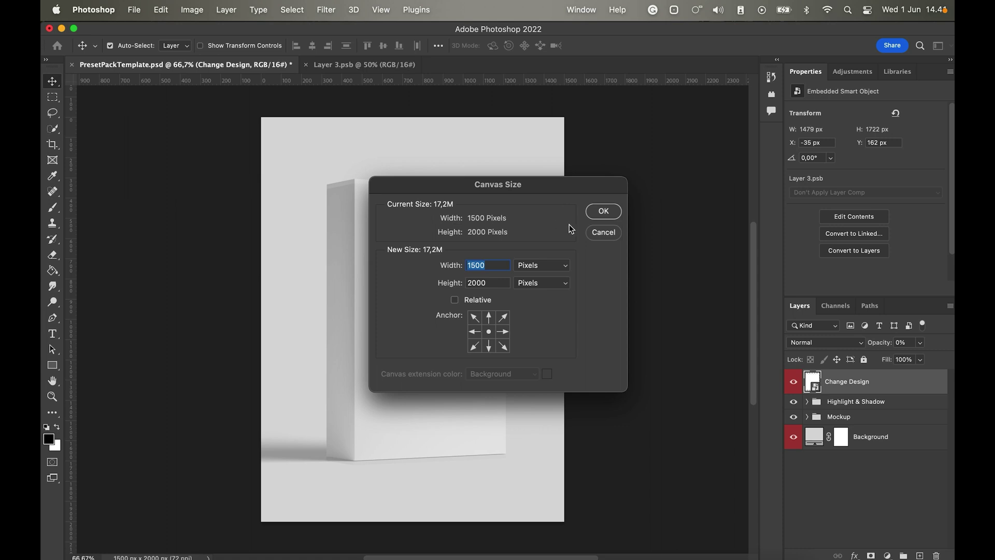
left_click(606, 232)
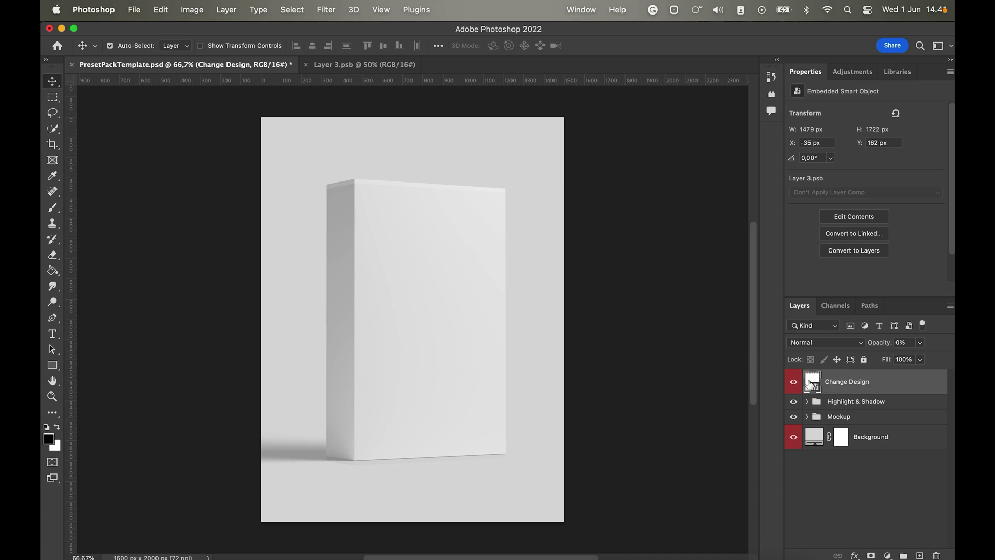
double_click(811, 383)
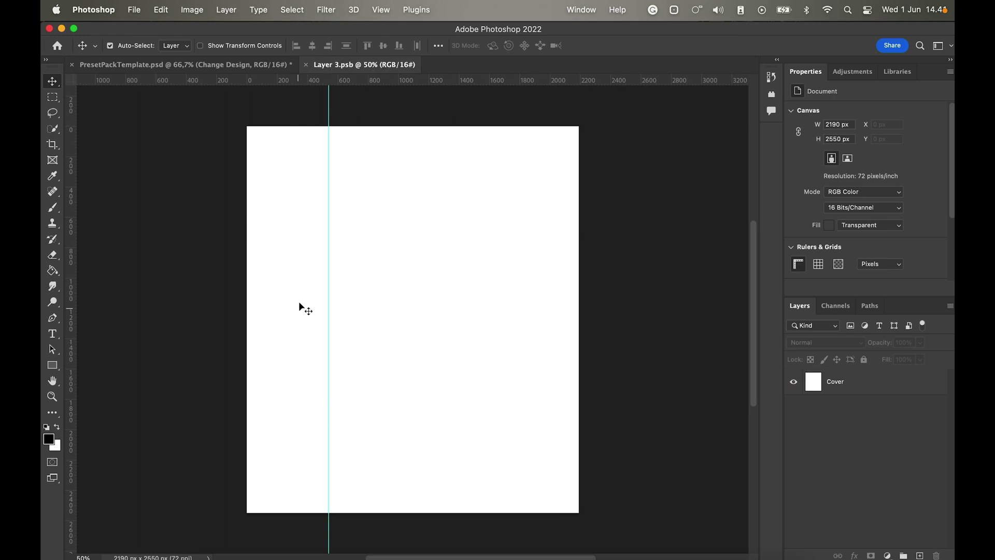
Step: Toggle between the PresetPackTemplate.psd mockup and Layer 3.psb, ending on the blank 2190 × 2550 px cover
left_click(195, 63)
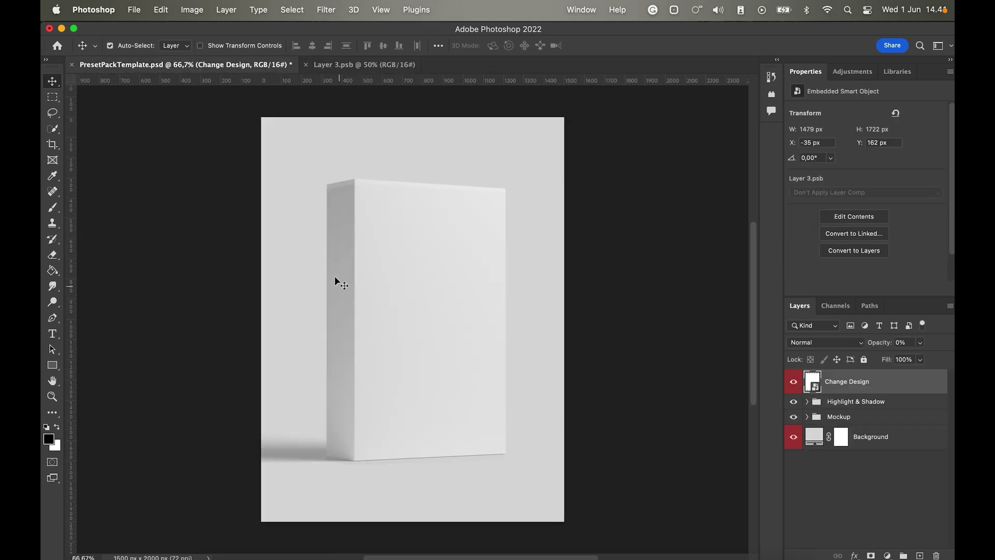
left_click(331, 64)
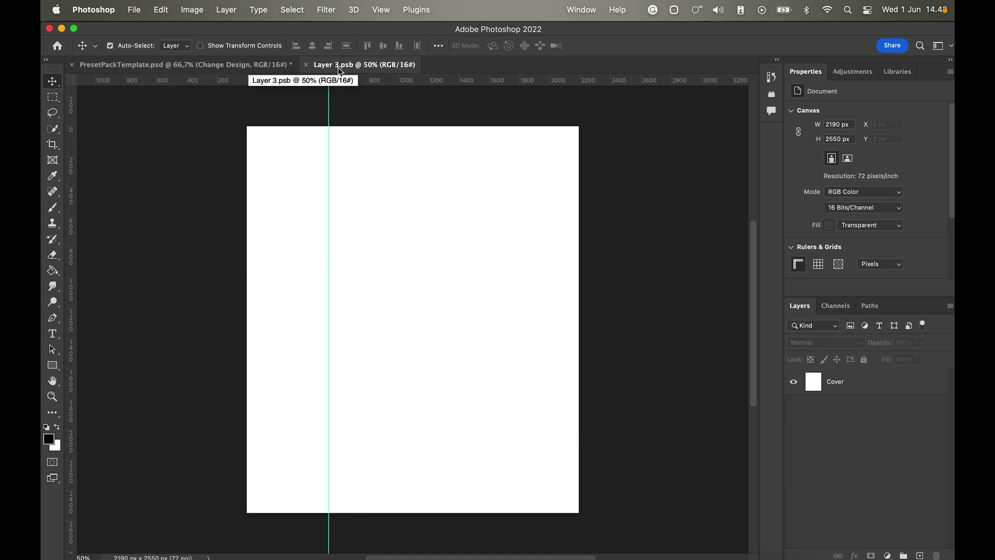
left_click(238, 62)
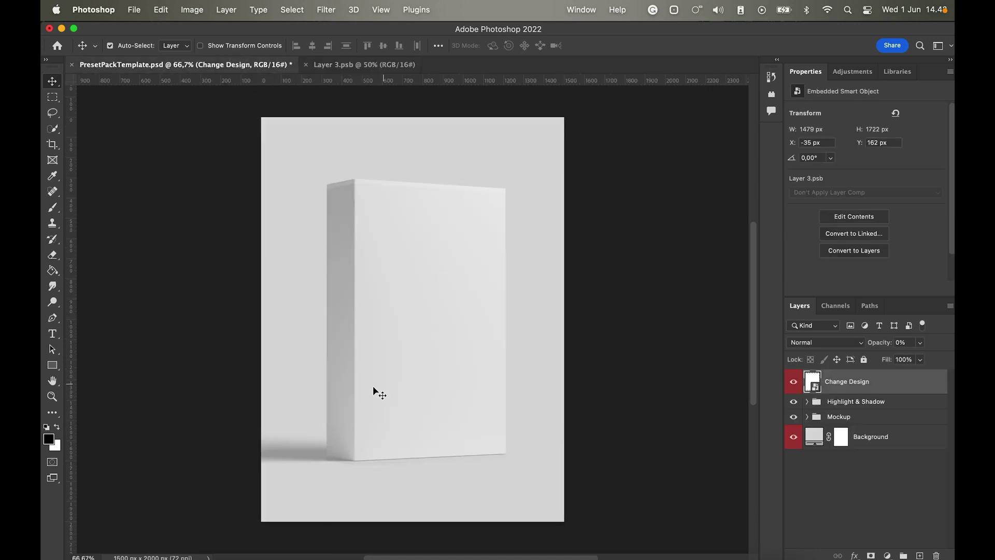
left_click(349, 64)
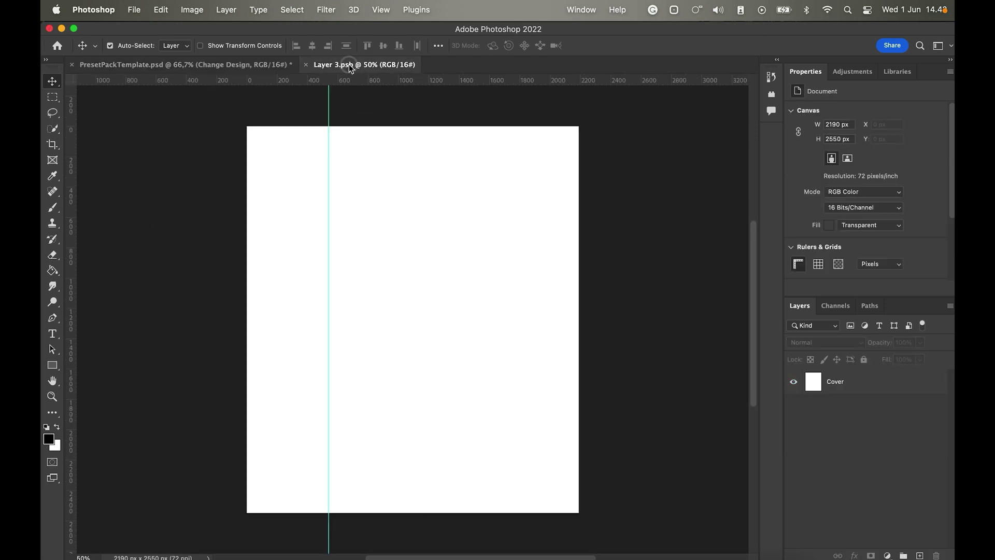
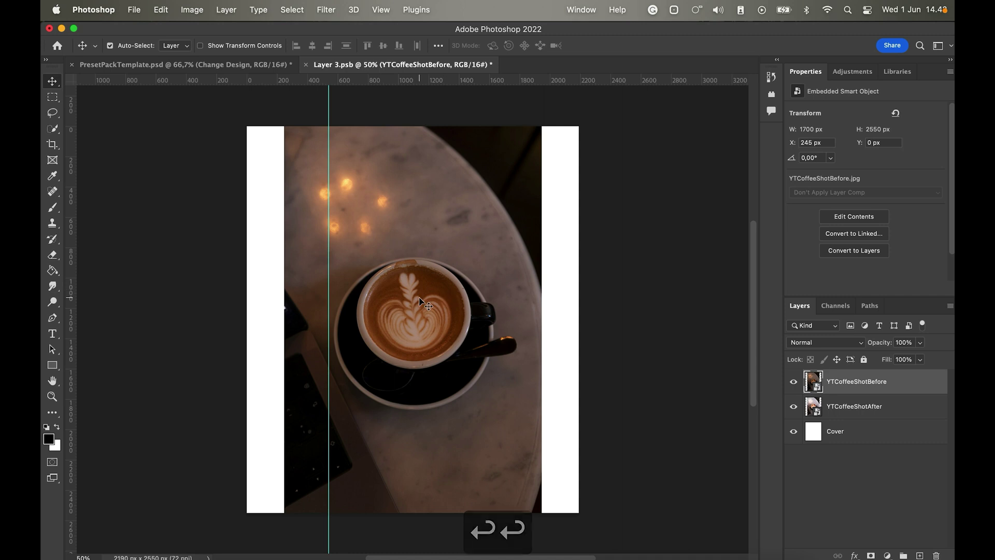
Step: Move both coffee photos right so they line up with the guide at X 540 px
left_click_drag(402, 300, 446, 301)
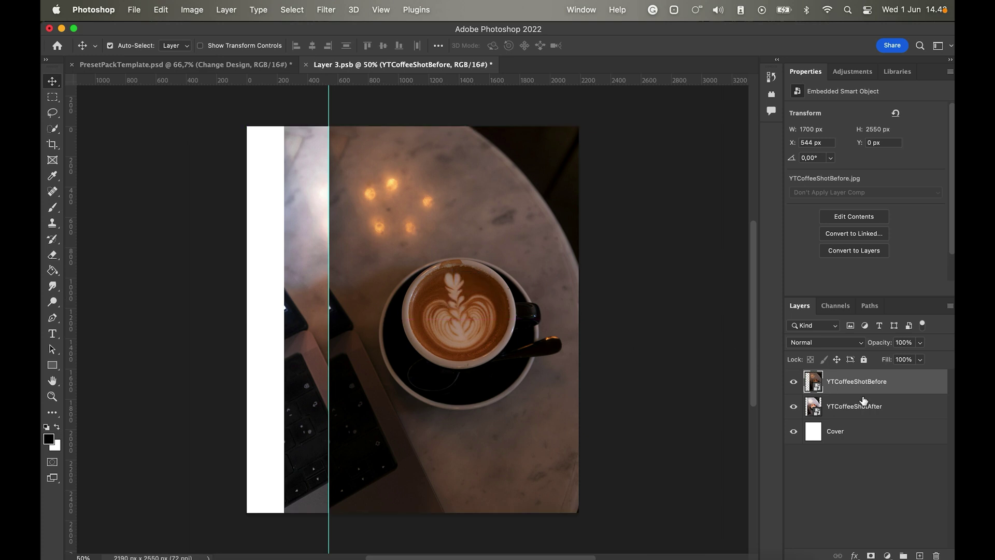
left_click(909, 409)
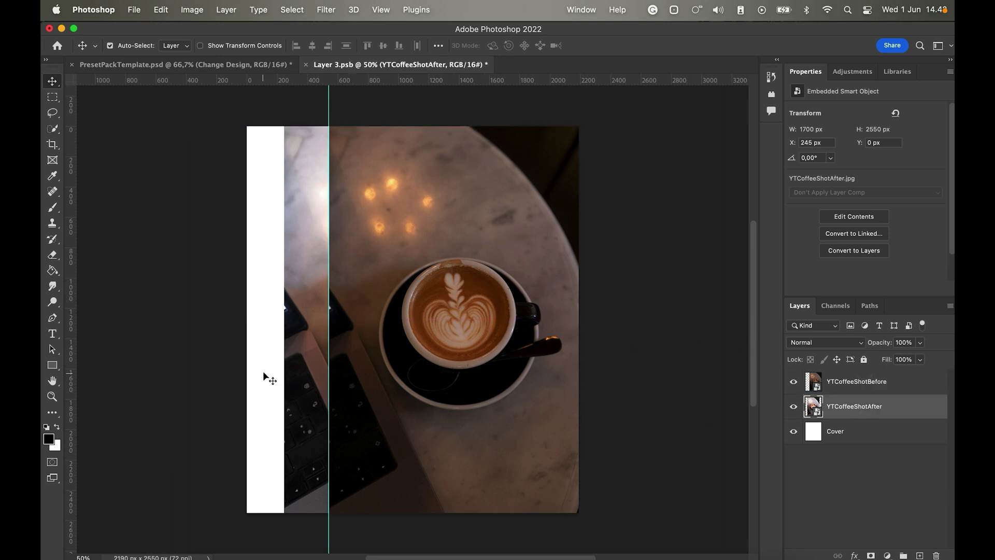
left_click_drag(291, 365, 335, 366)
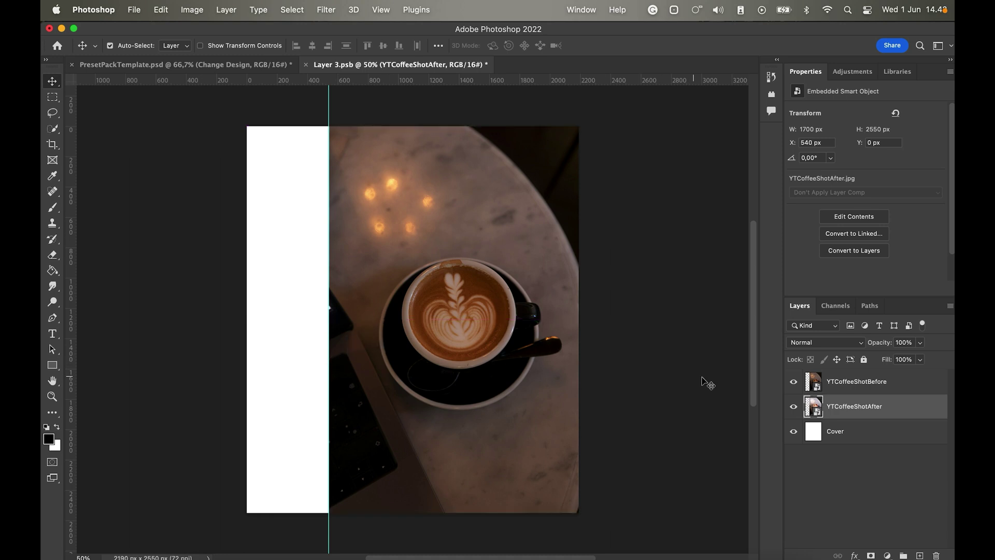
left_click(793, 381)
left_click(793, 382)
Step: Stack YTCoffeeShotAfter above YTCoffeeShotBefore in the Layers panel
left_click(854, 384, "shift")
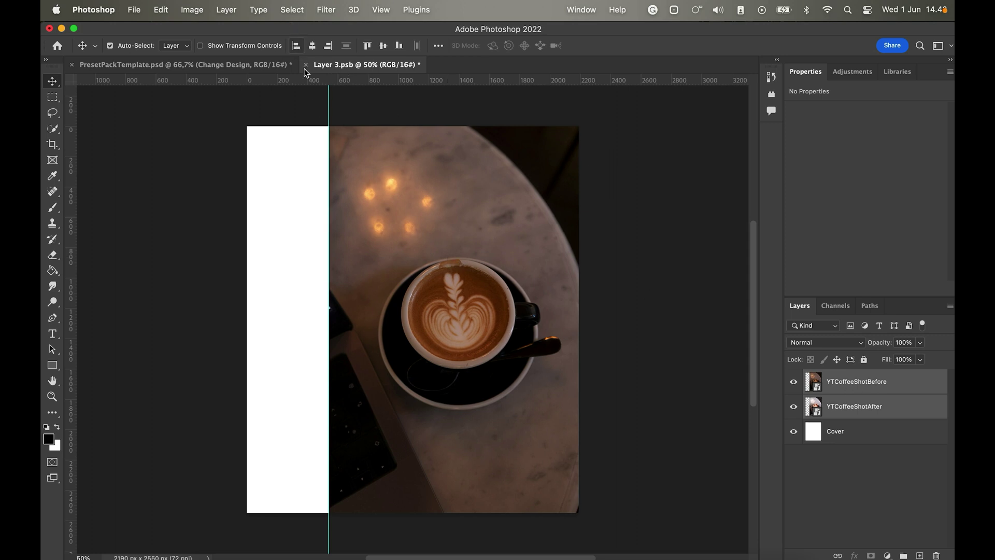
left_click(849, 450)
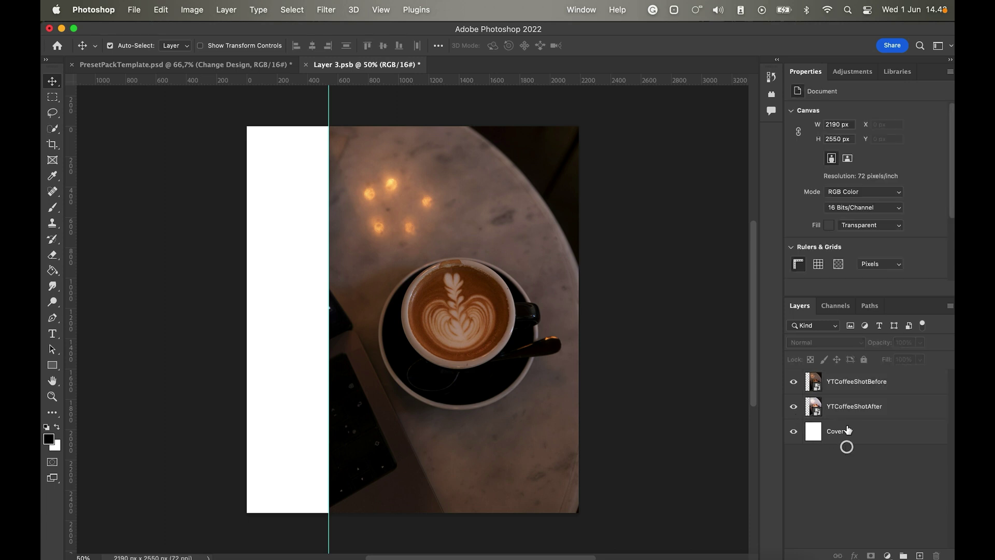
left_click(847, 405)
left_click(792, 381)
left_click(792, 381)
left_click_drag(869, 382, 872, 379)
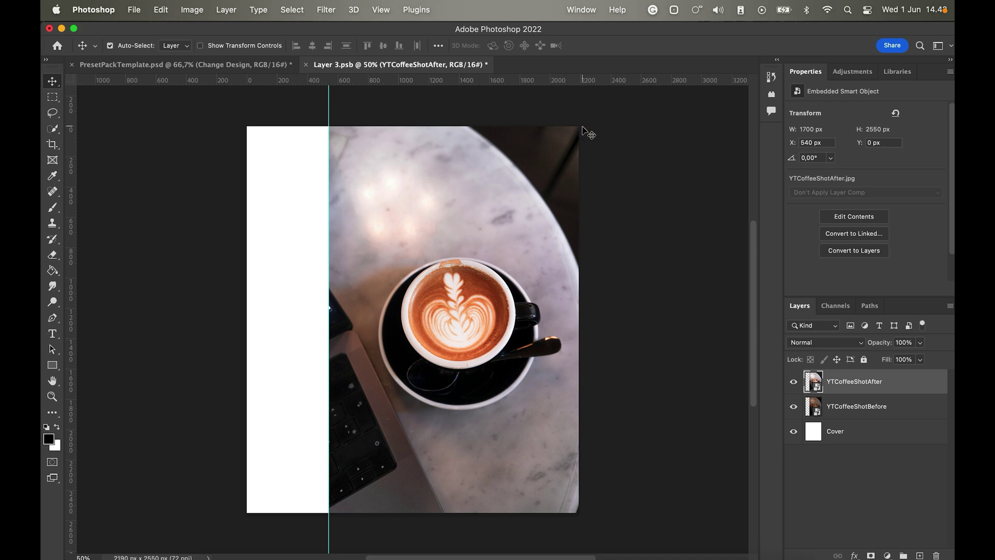
Step: Draw a line from the bottom guide point to the top-right corner, with no fill and a white stroke
left_click_drag(51, 365, 95, 409)
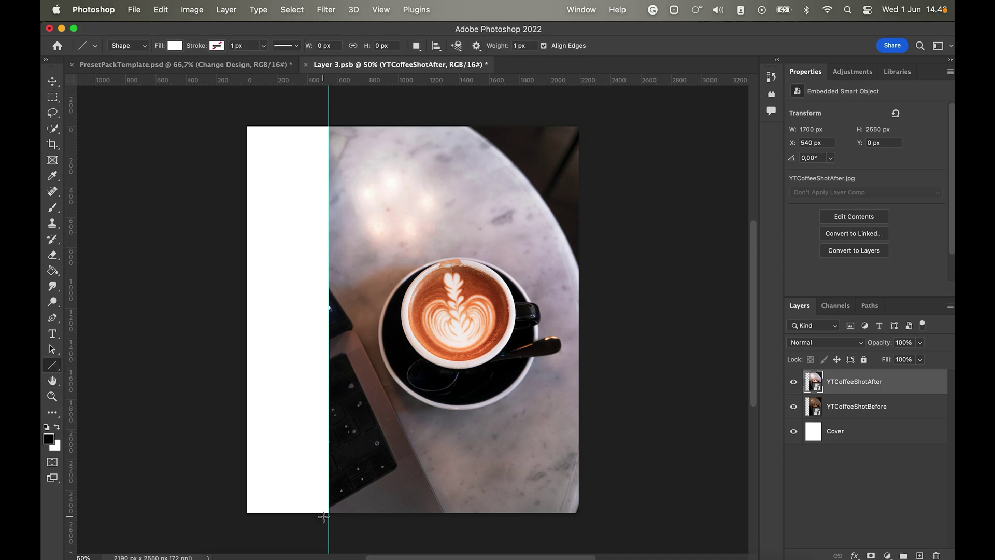
left_click_drag(329, 512, 579, 127)
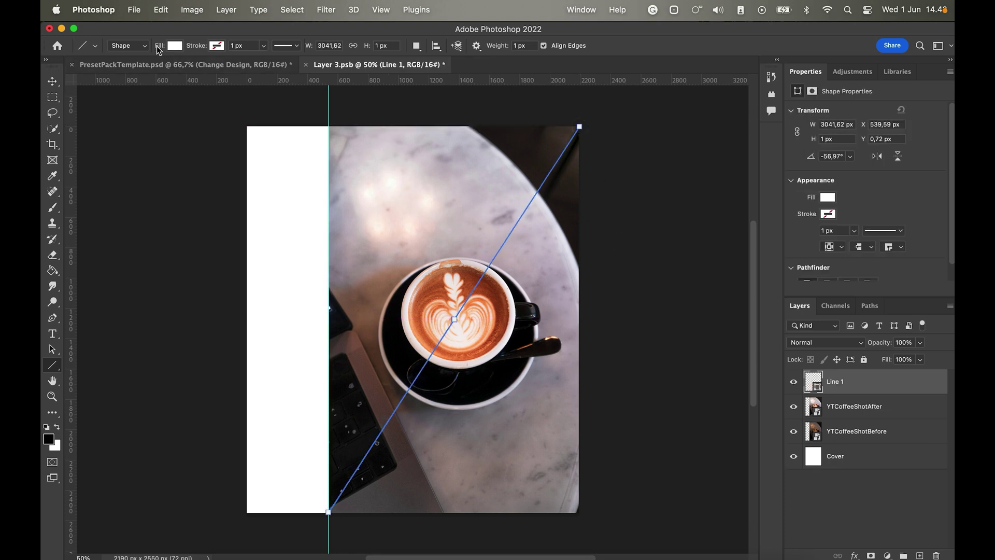
left_click(175, 46)
left_click(103, 68)
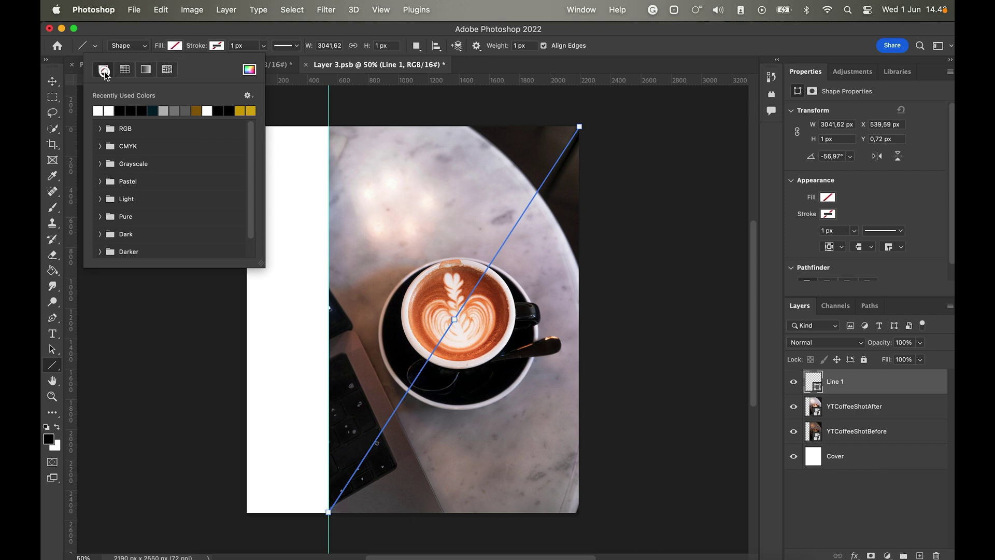
left_click(214, 47)
left_click(150, 110)
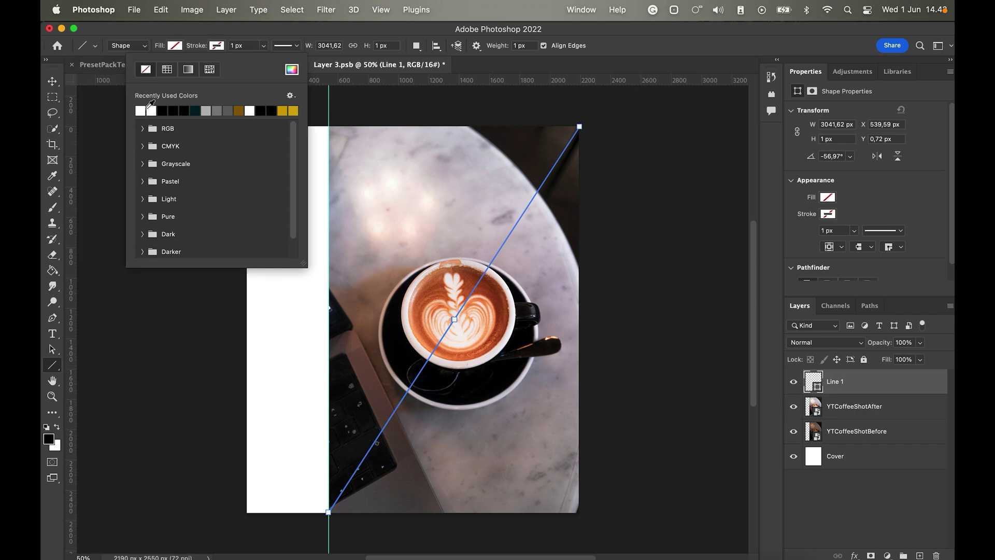
Step: Set the line's stroke width to 10 px and finish editing it
left_click(240, 45)
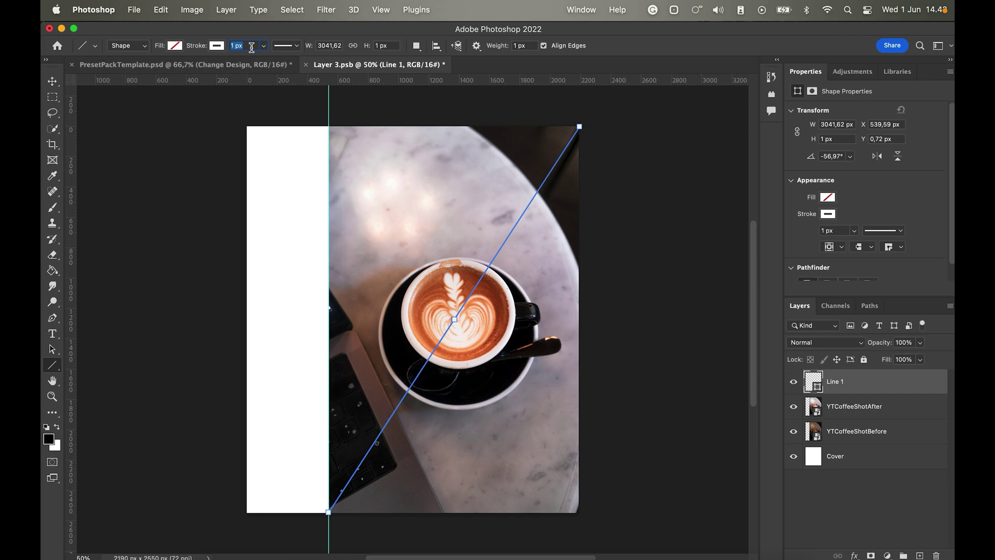
left_click(824, 232)
type("10")
key("Return")
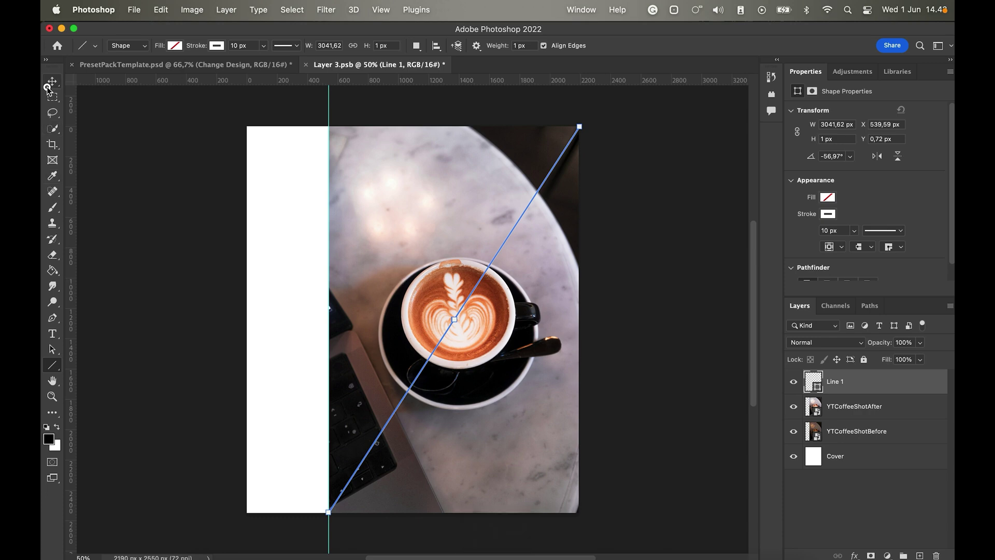
key("v")
left_click(169, 208)
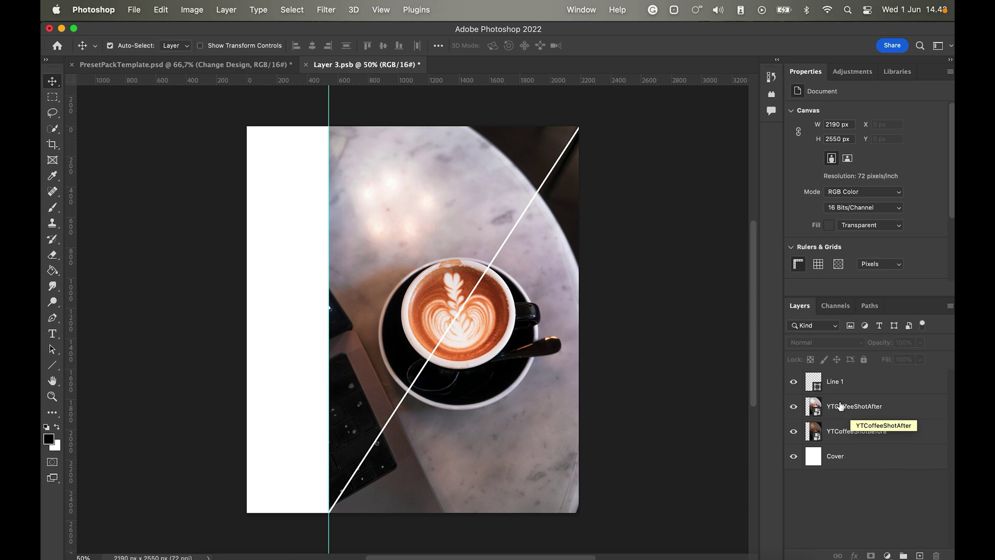
Step: Add a layer mask to YTCoffeeShotAfter and switch to the Brush
left_click(885, 405)
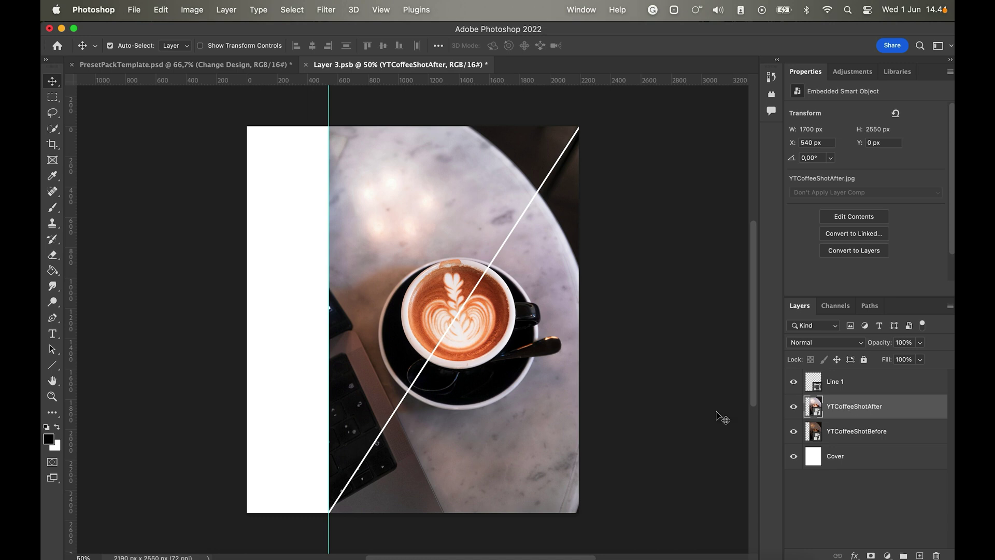
left_click(793, 406)
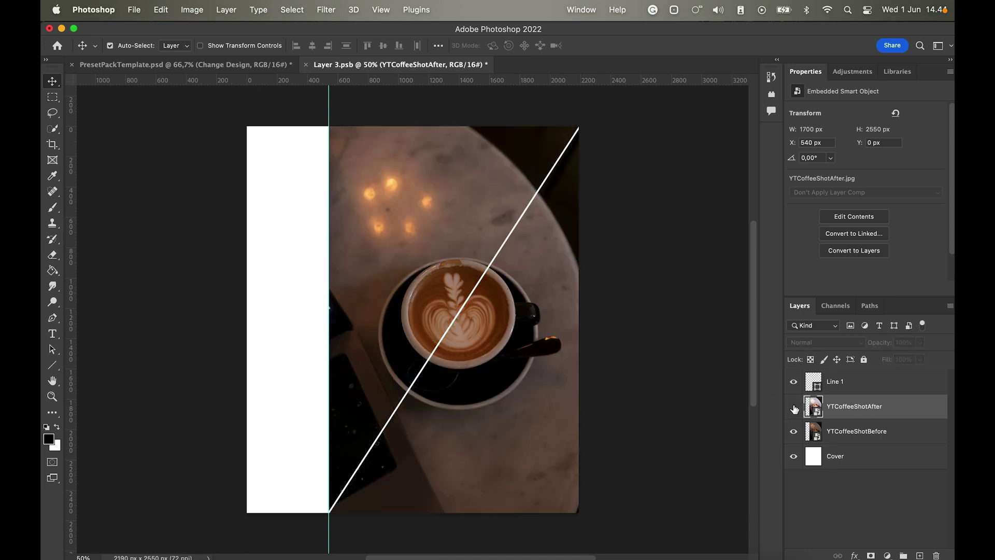
left_click(793, 407)
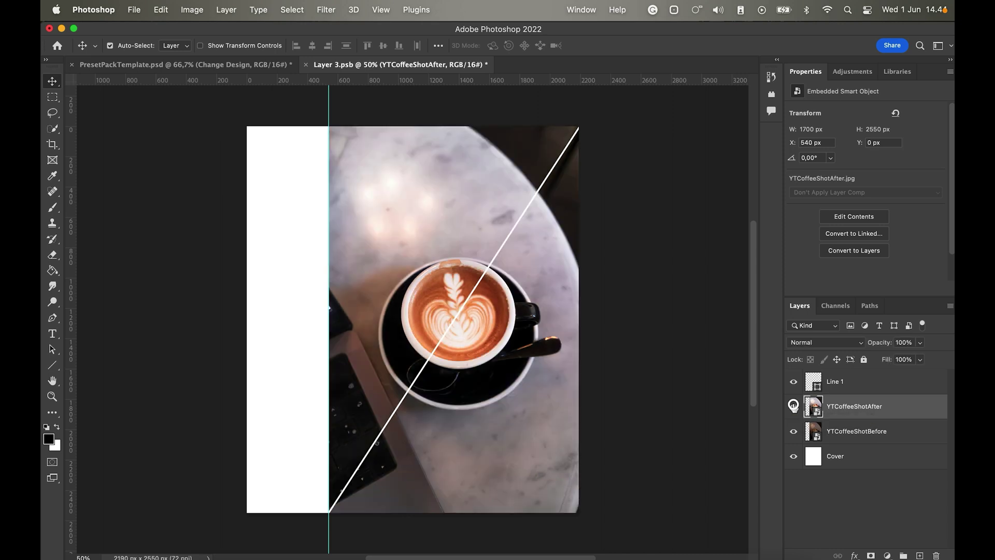
left_click(870, 555)
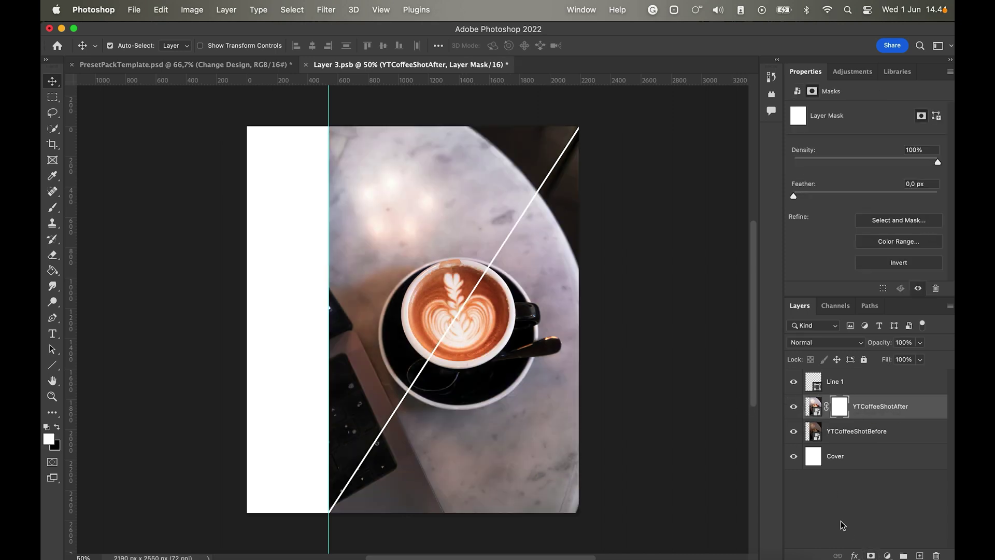
key("b")
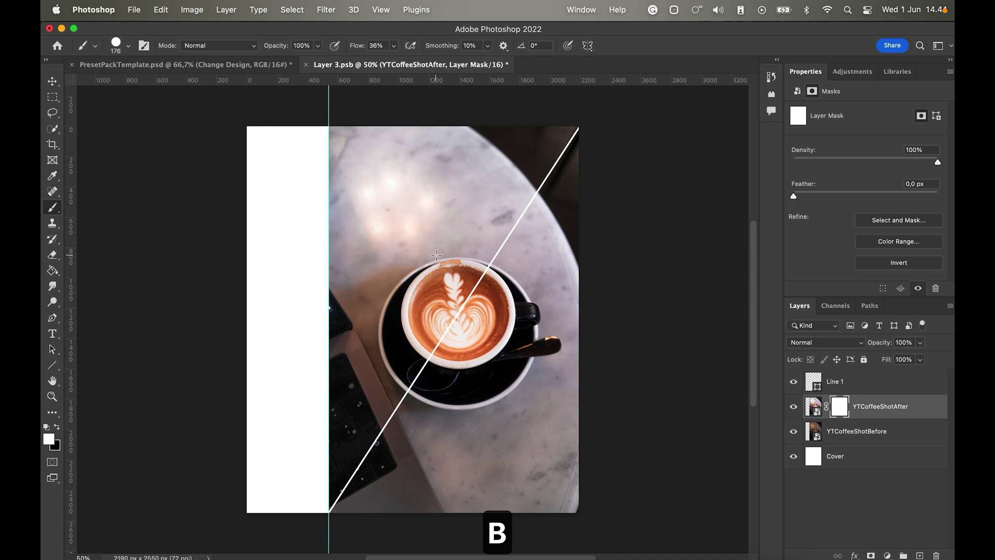
mouse_move(374, 315)
left_mouse_down()
mouse_move(411, 313)
mouse_move(364, 311)
left_mouse_up()
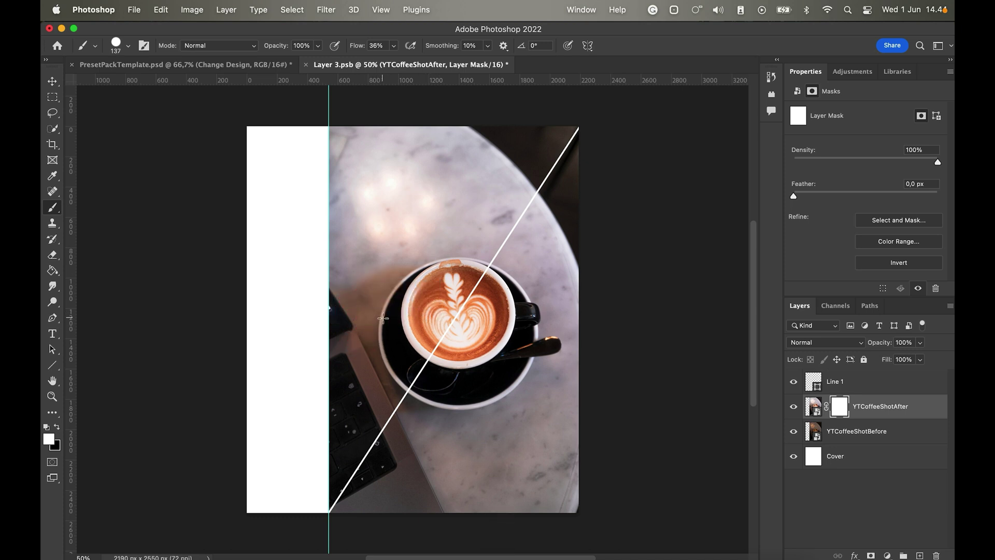
Step: Paint black at 100% flow on the mask to reveal the before photo left of the line
left_click(59, 428)
left_click(59, 427)
left_click(57, 428)
mouse_move(367, 347)
left_mouse_down()
mouse_move(378, 311)
mouse_move(363, 295)
mouse_move(405, 217)
mouse_move(471, 216)
mouse_move(455, 173)
mouse_move(468, 144)
mouse_move(415, 171)
mouse_move(422, 138)
left_mouse_up()
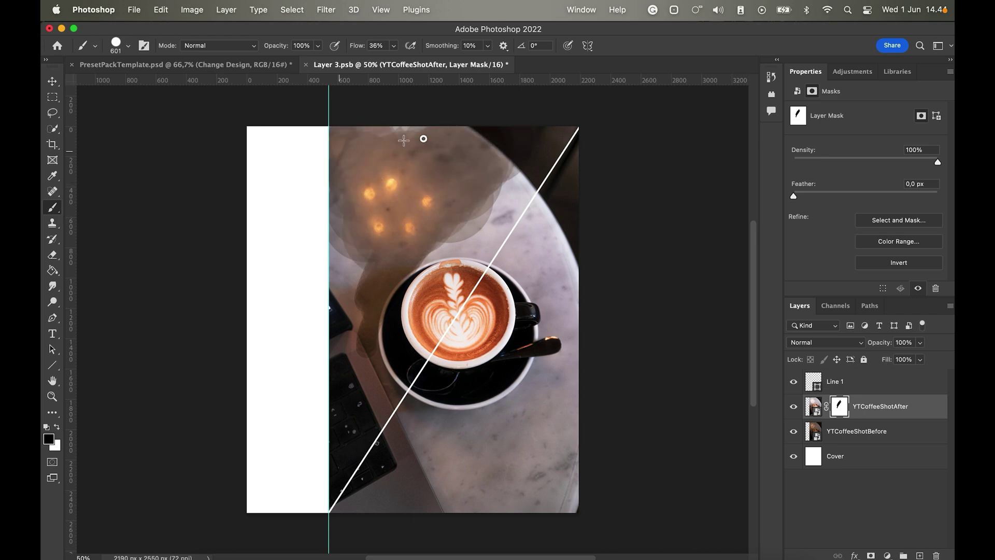
left_click(394, 46)
left_click_drag(397, 60, 450, 61)
mouse_move(366, 202)
left_mouse_down()
mouse_move(390, 170)
mouse_move(356, 170)
mouse_move(348, 354)
mouse_move(361, 277)
mouse_move(361, 345)
mouse_move(573, 95)
left_mouse_up()
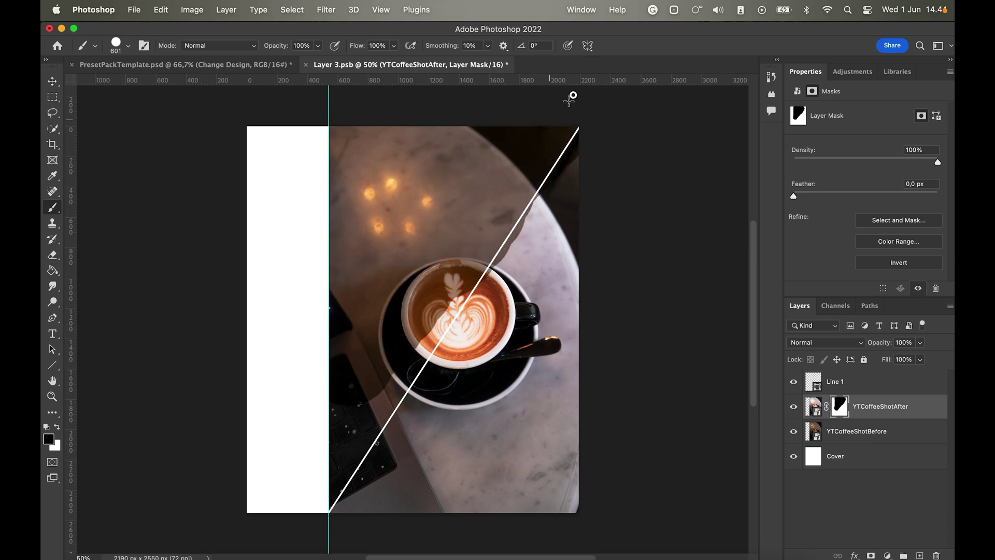
mouse_move(410, 278)
left_mouse_down()
mouse_move(422, 282)
mouse_move(302, 508)
left_mouse_up()
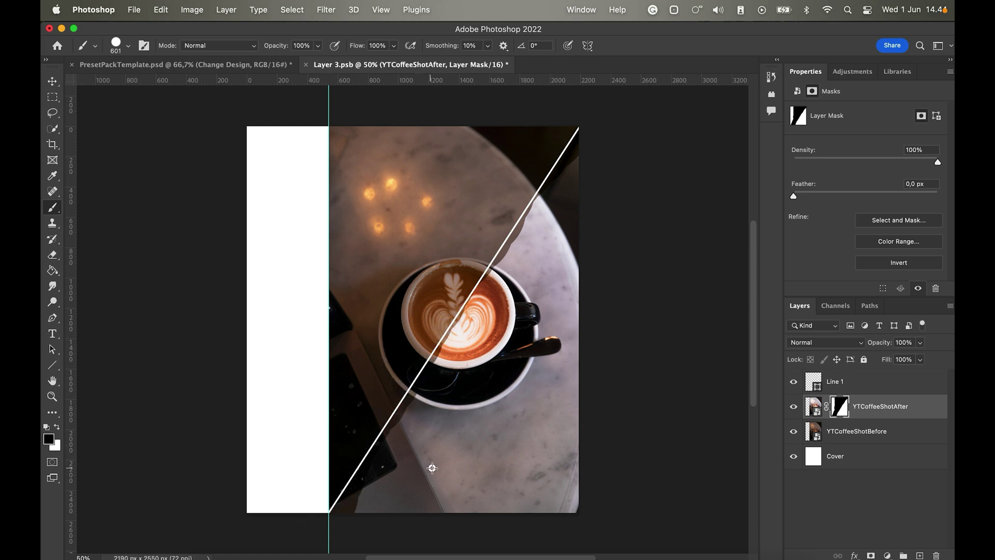
Step: Repaint the diagonal edge in white with a 283 brush to restore the after photo
left_click_drag(432, 468, 381, 466)
left_click(56, 428)
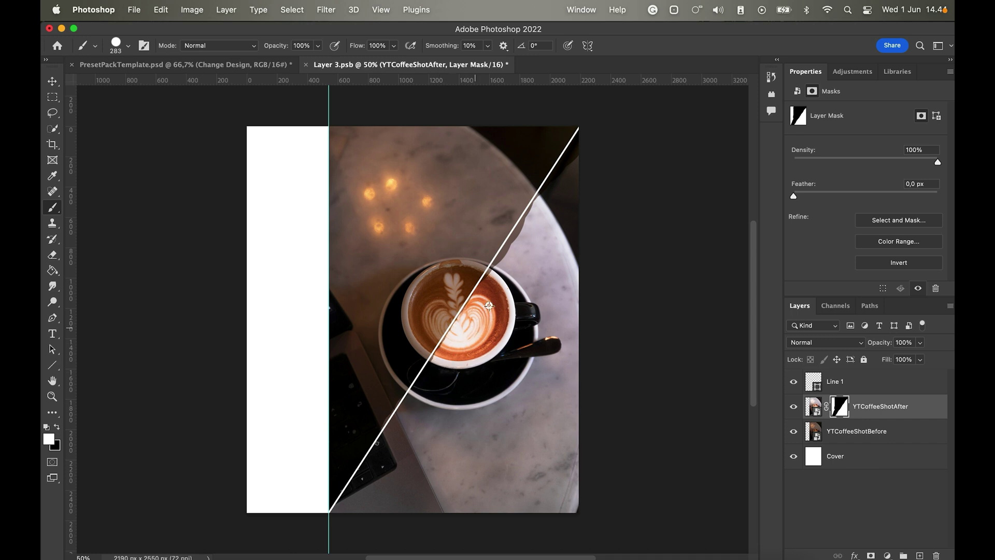
mouse_move(526, 255)
left_mouse_down()
mouse_move(537, 230)
mouse_move(510, 269)
mouse_move(555, 195)
left_mouse_up()
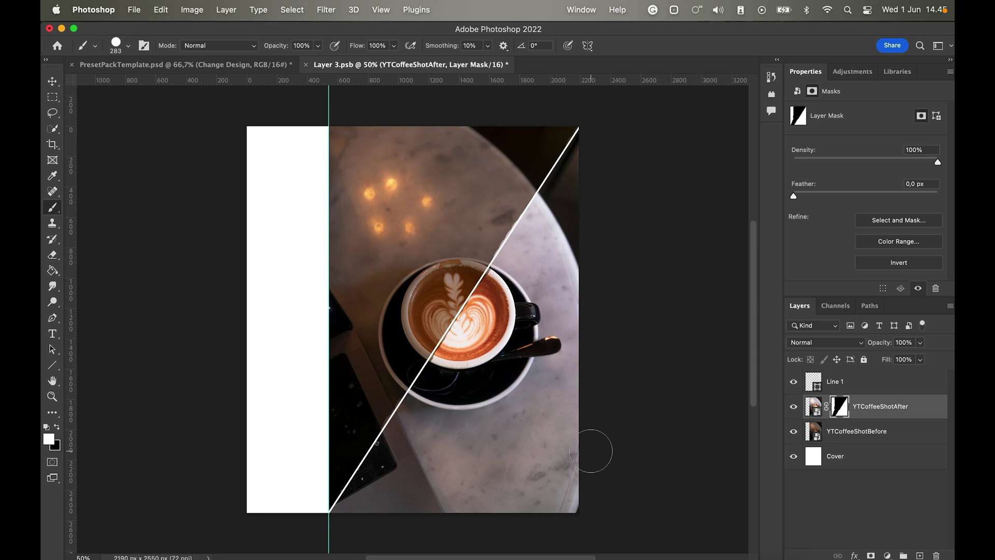
key("t")
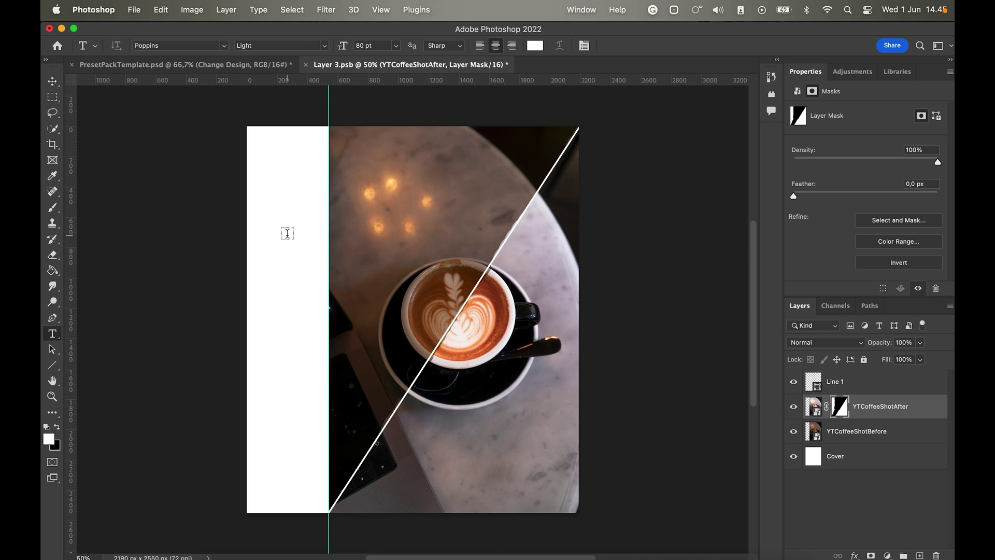
Step: Add a 'Lightroom Preset' text layer on the white panel
left_click(287, 233)
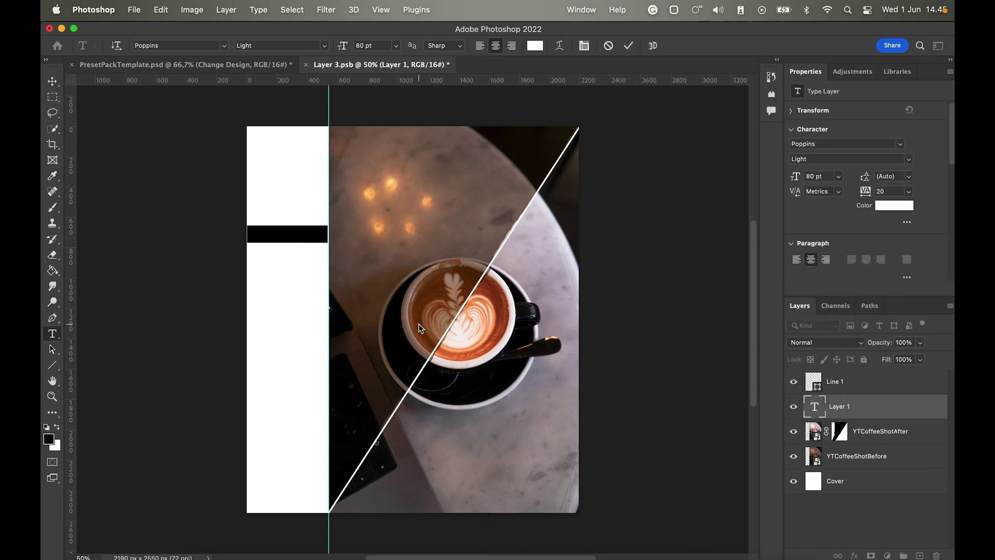
type("Lightroom")
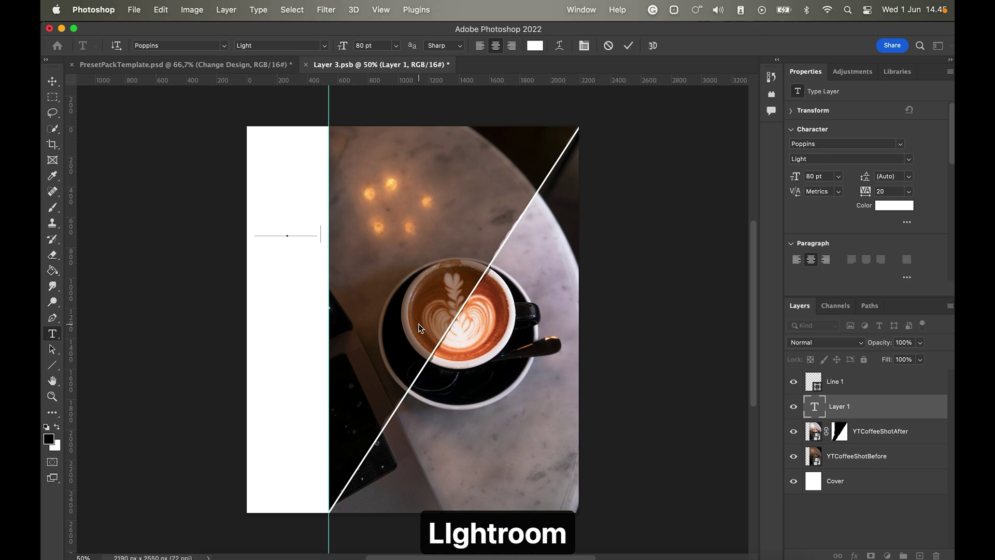
type(" RP")
key("shift+BackSpace")
key("shift+BackSpace")
type("Preset")
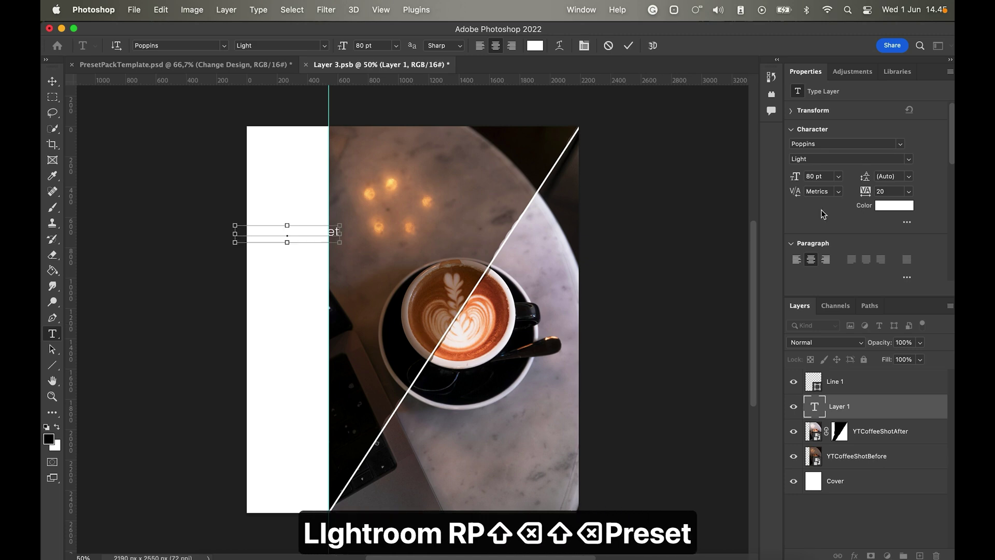
Step: Make the Lightroom Preset text black and commit it
key("super+a")
left_click(901, 206)
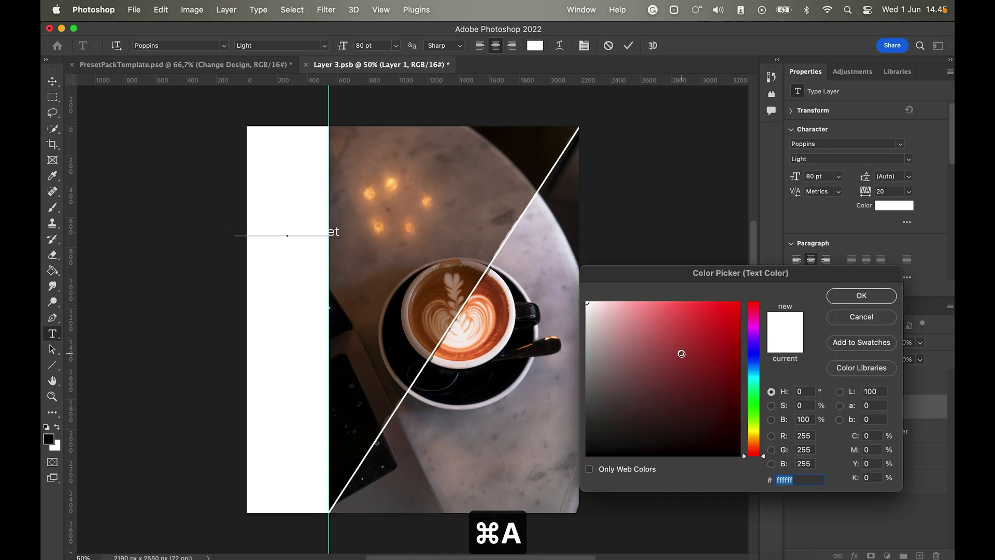
left_click_drag(681, 353, 557, 469)
left_click(853, 296)
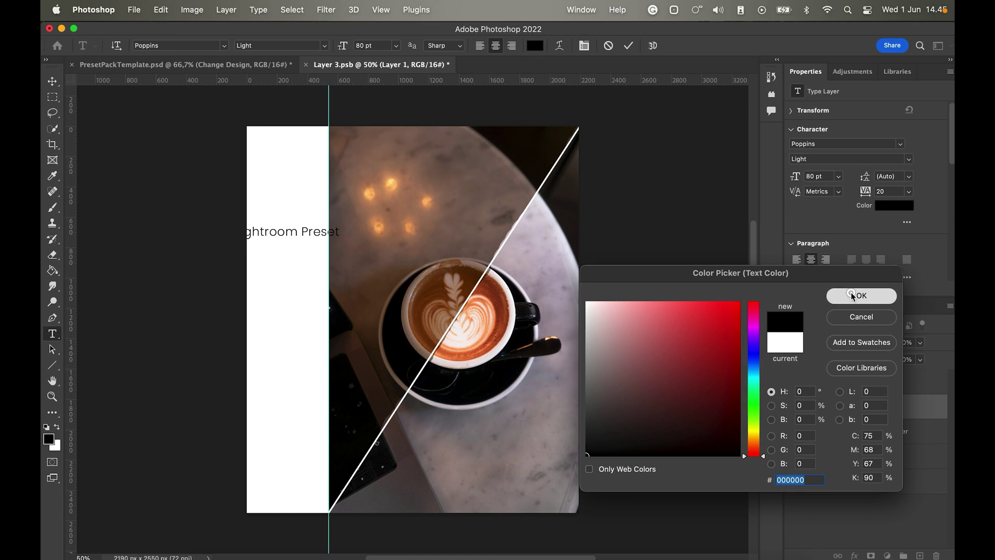
left_click_drag(285, 233, 293, 236)
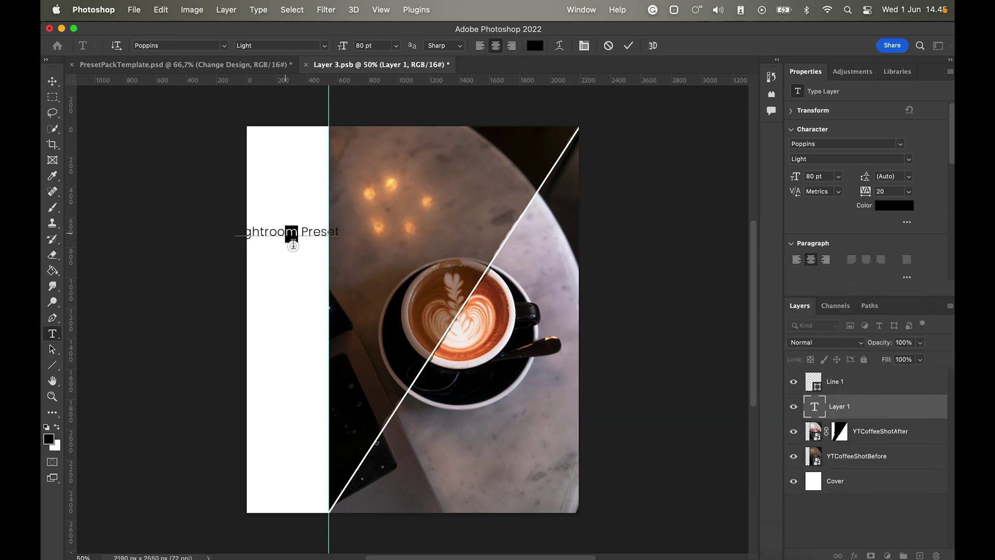
double_click(290, 236)
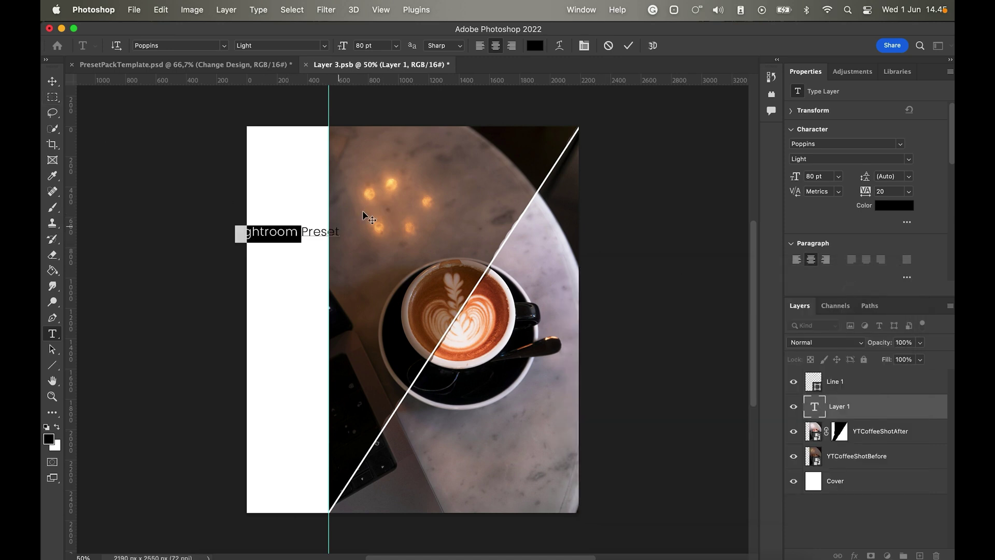
left_click(628, 45)
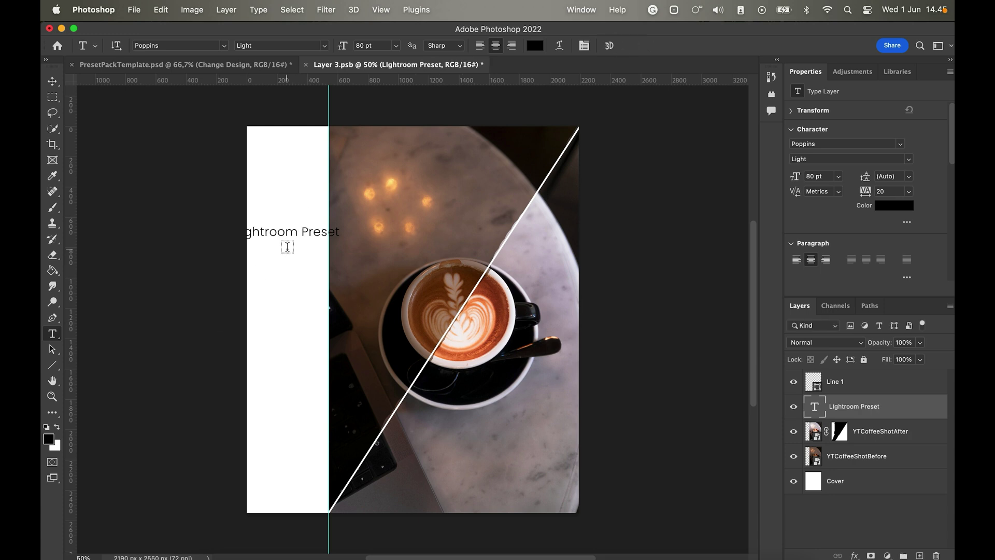
Step: Rotate the Lightroom Preset text 90° so it runs vertically
key("super+t")
left_click_drag(321, 214, 319, 295)
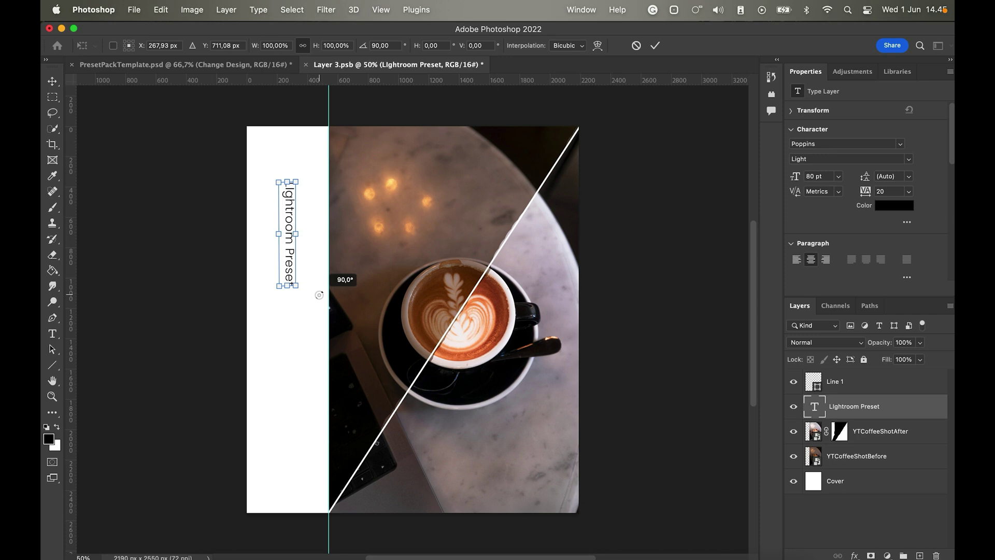
left_click_drag(319, 295, 319, 295)
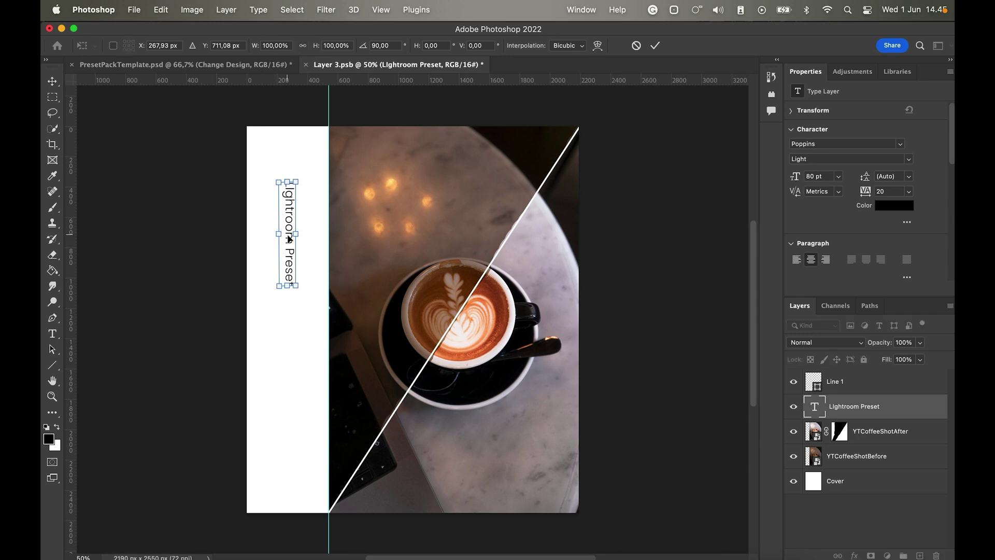
Step: Enlarge the vertical Lightroom Preset text to 150 pt
key("t")
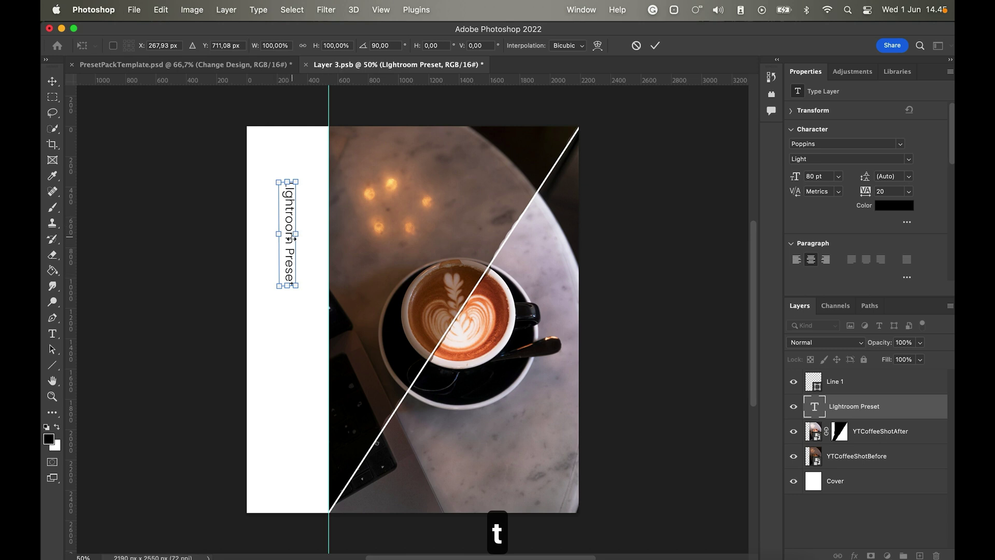
double_click(289, 254)
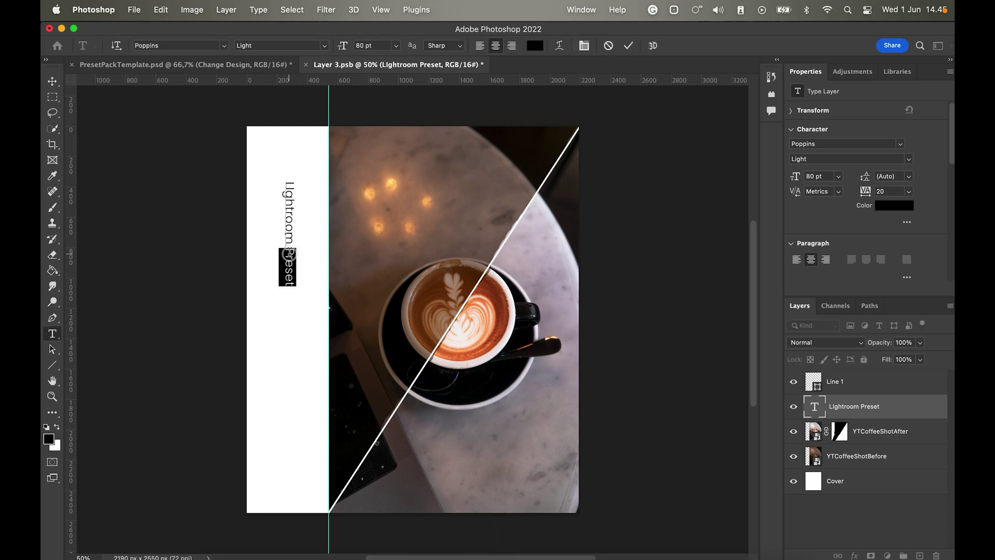
key("super+a")
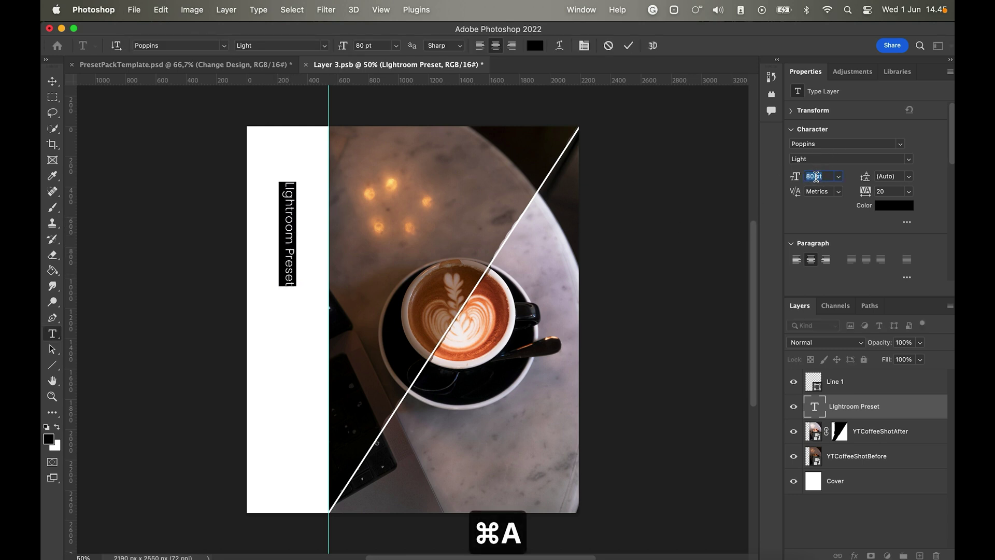
type("150")
key("Return")
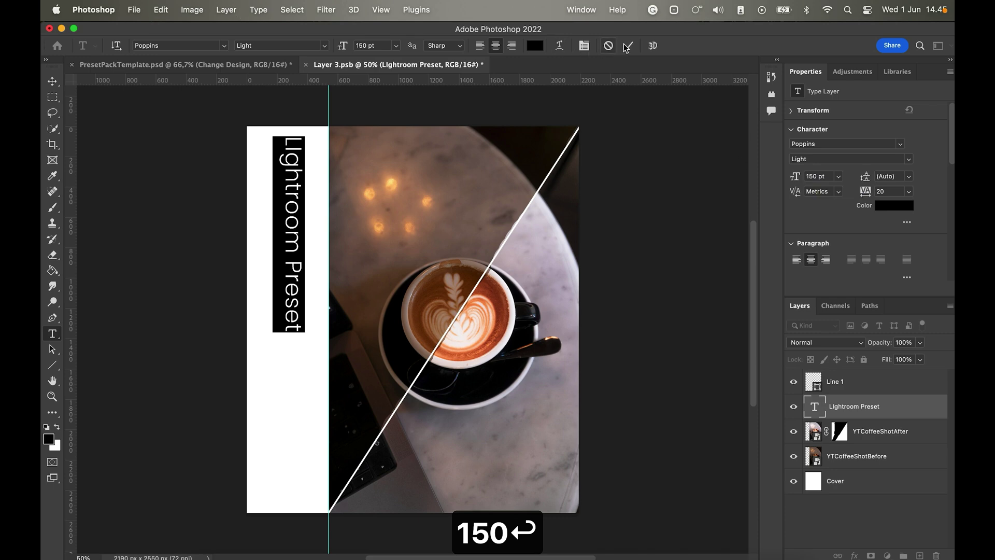
left_click(628, 46)
key("v")
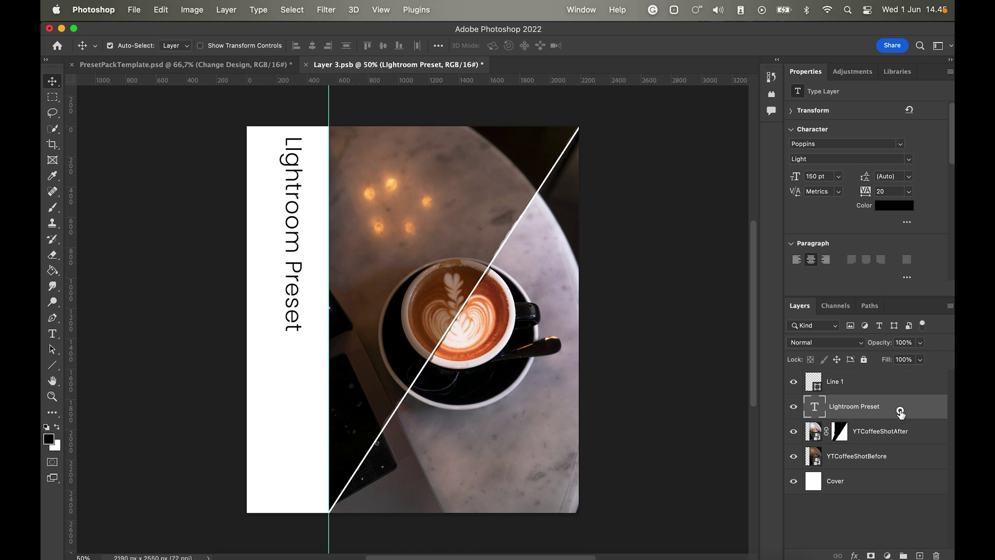
Step: Vertically centre the Lightroom Preset text with Cover and push it right against the photo edge
key("super")
left_click(861, 483, "super")
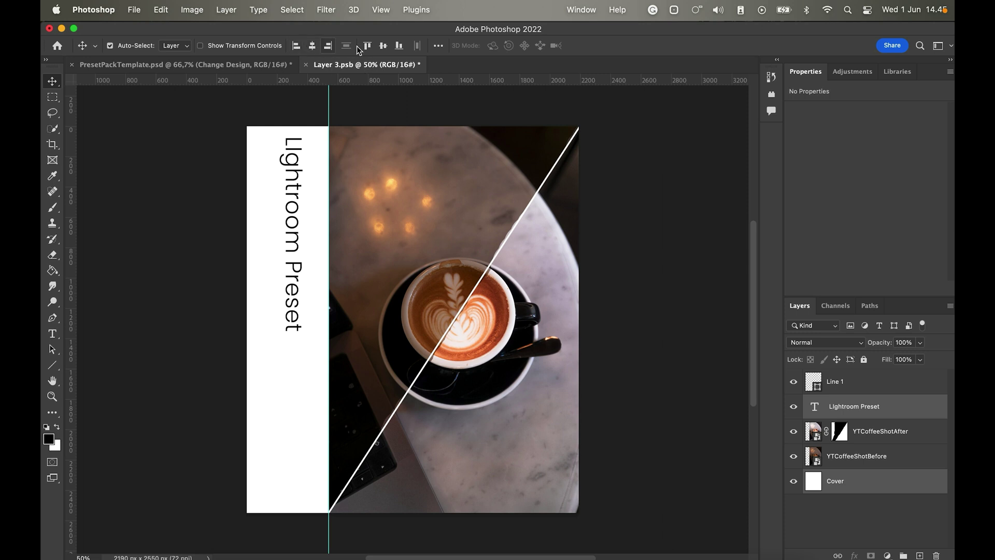
left_click(384, 47)
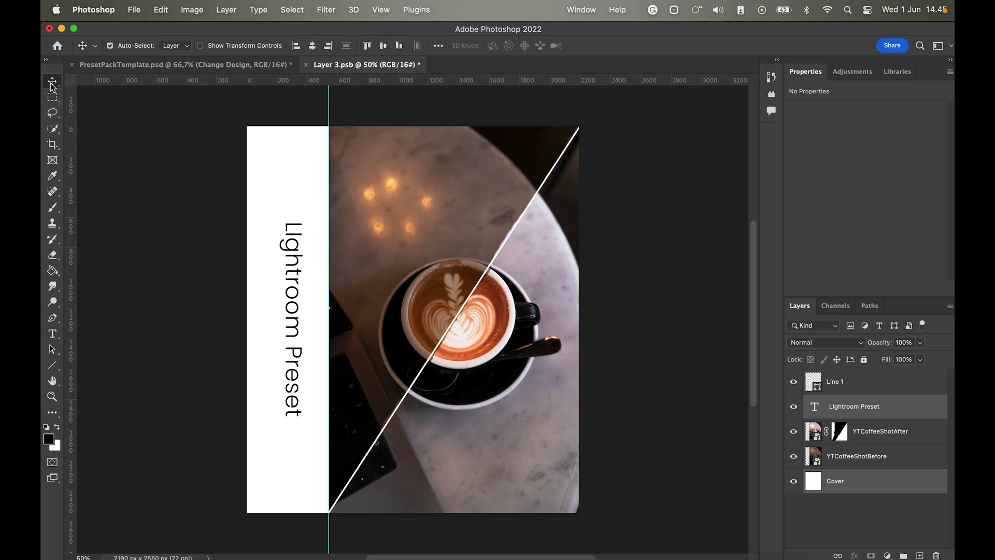
left_click(881, 406)
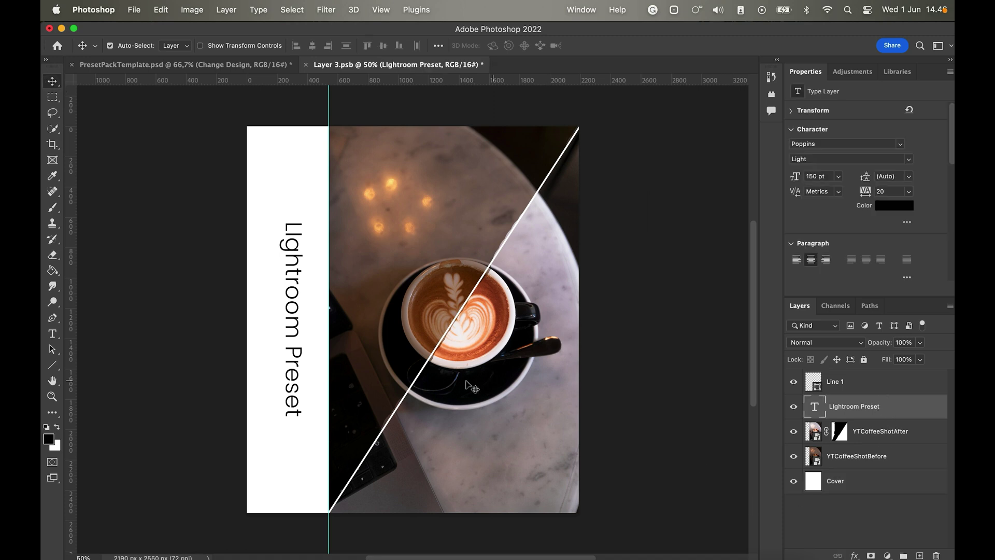
left_click_drag(296, 335, 309, 324)
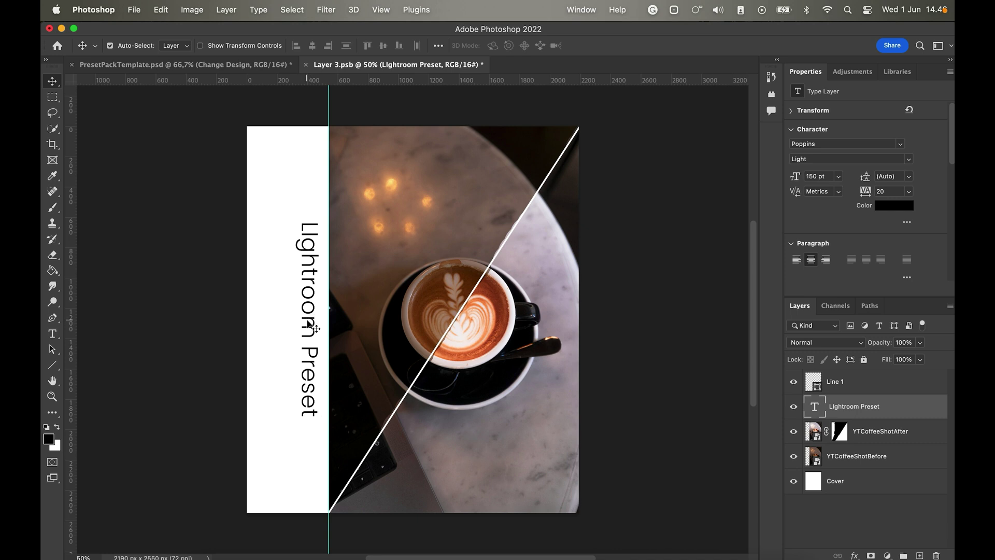
left_click(890, 408)
Step: Duplicate the Lightroom Preset text, shift the copy left, and retype it as COFFEE
key("super+j")
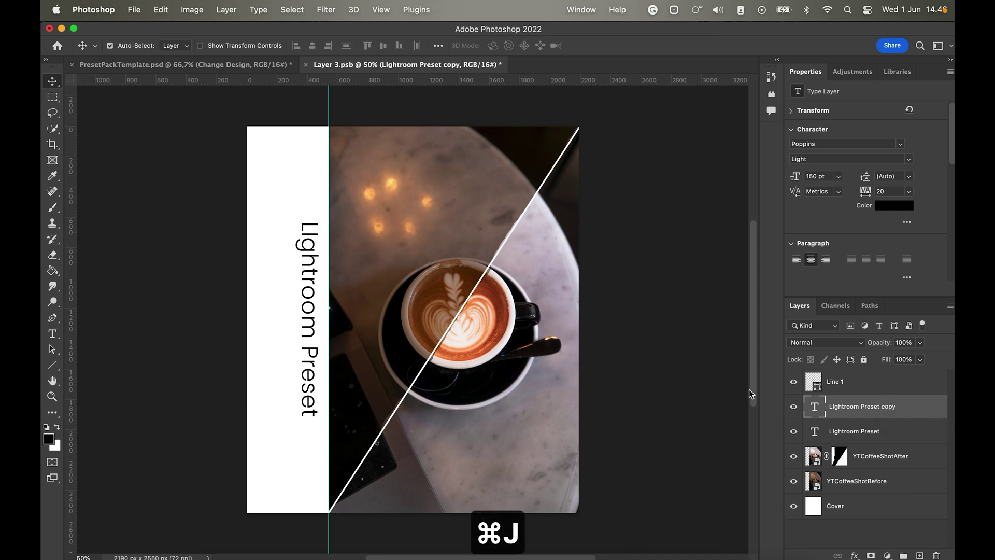
left_click_drag(313, 323, 275, 320)
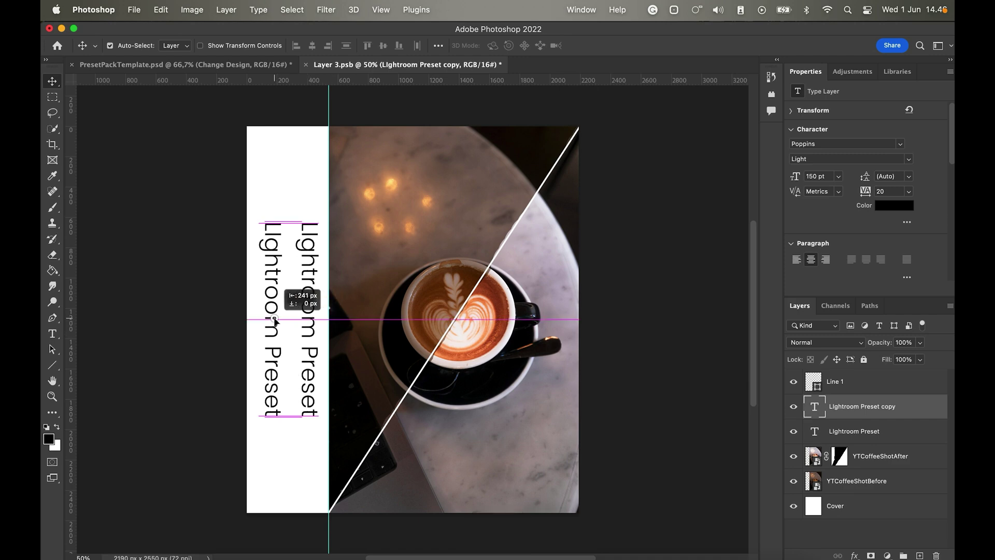
key("t")
triple_click(274, 316)
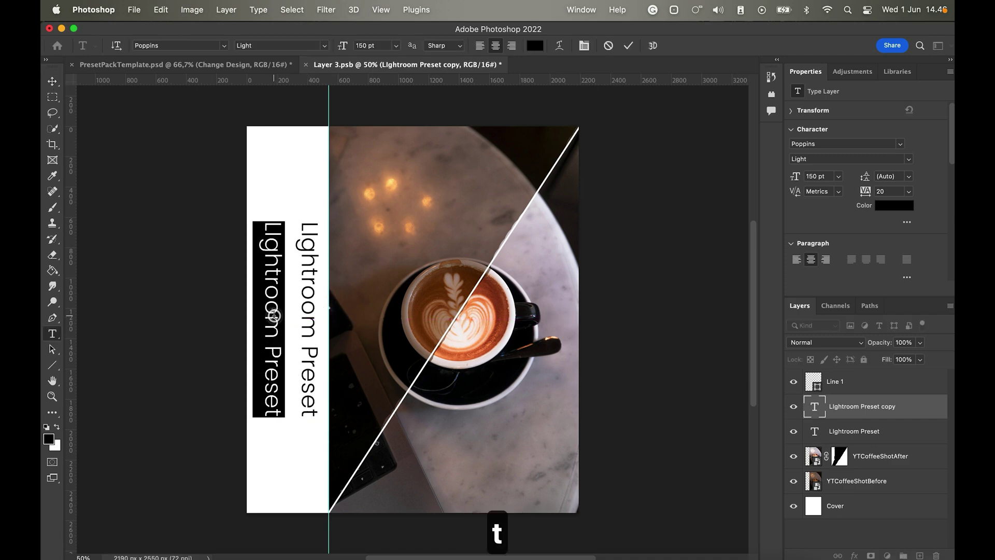
type("COFEE")
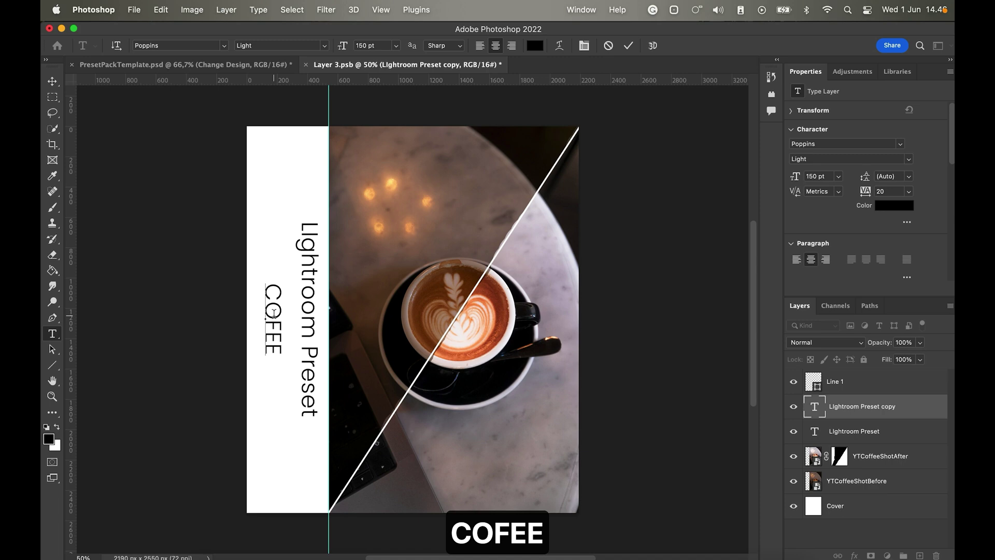
type("E")
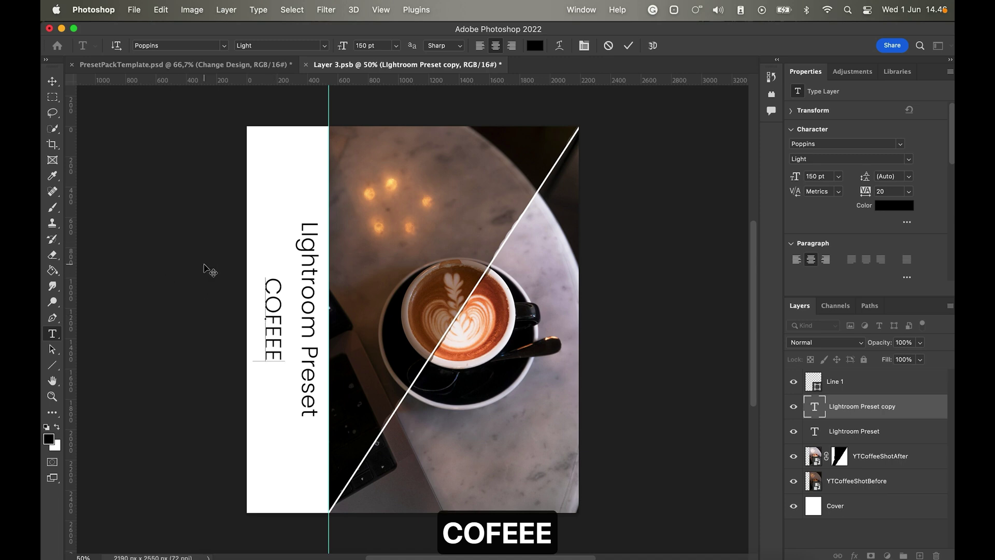
key("BackSpace")
key("BackSpace")
key("BackSpace")
type("FEE")
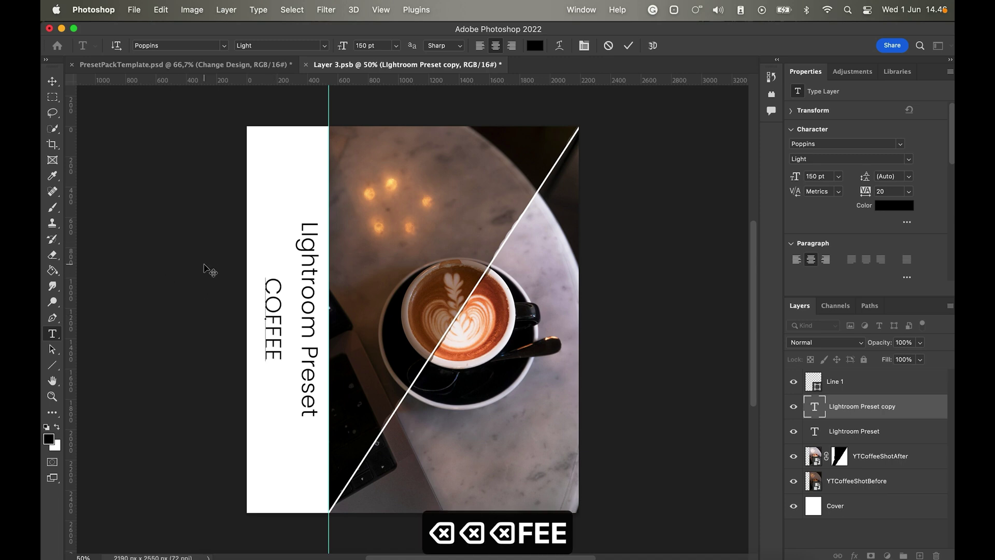
left_click(628, 46)
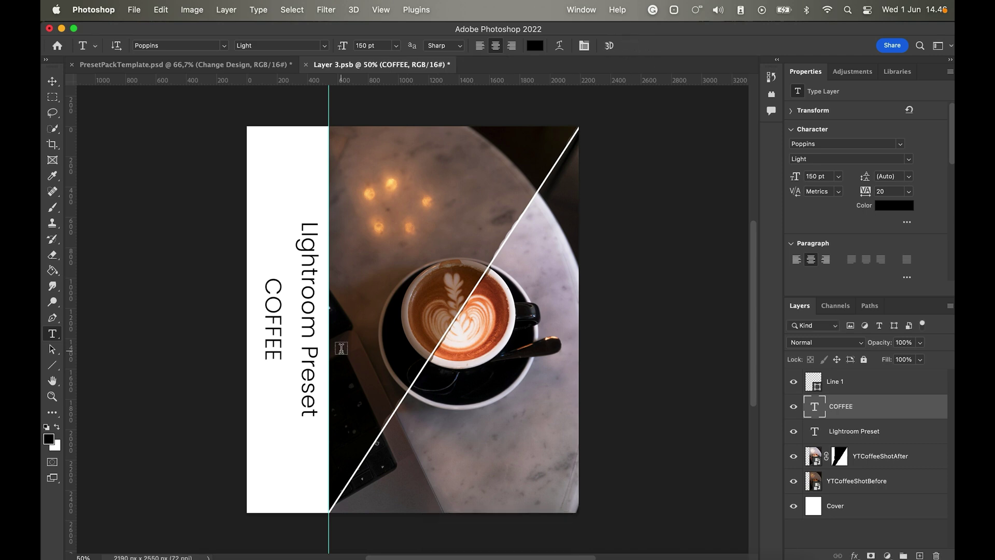
left_click(52, 81)
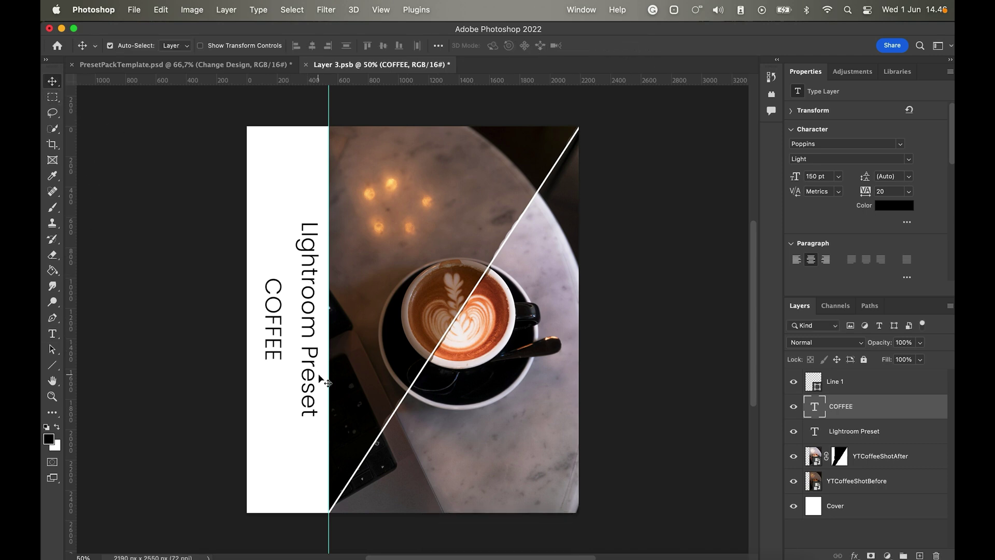
Step: Nudge Lightroom Preset left and draw a white 655 × 184 px rectangle near the photo's bottom
left_click_drag(316, 378, 305, 374)
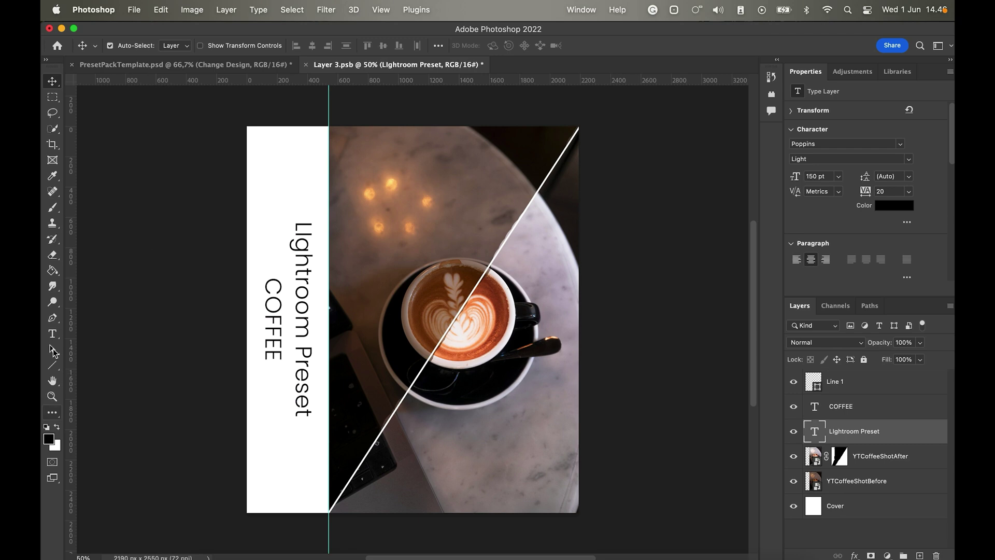
left_click_drag(54, 365, 95, 367)
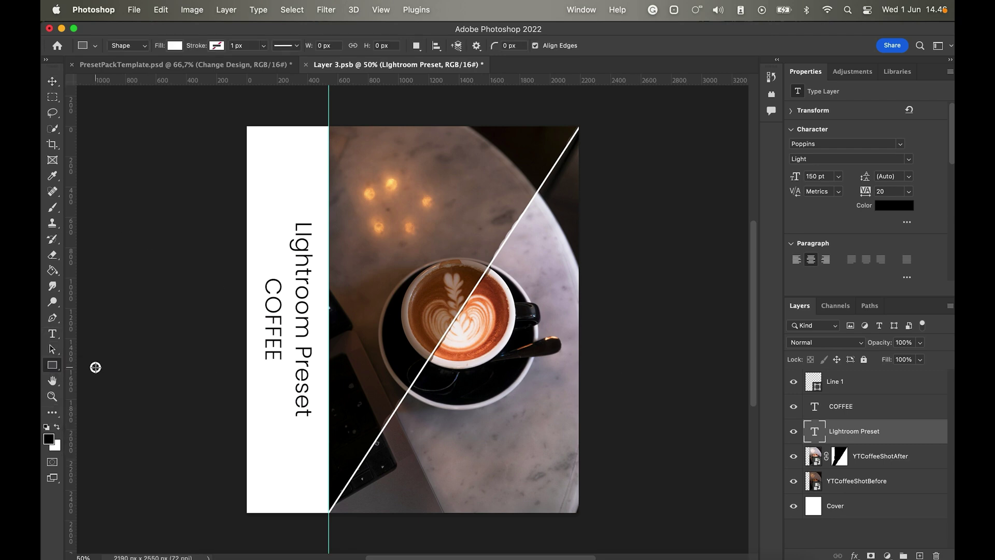
mouse_move(415, 464)
left_mouse_down()
mouse_move(533, 488)
mouse_move(469, 477)
left_mouse_up()
key("v")
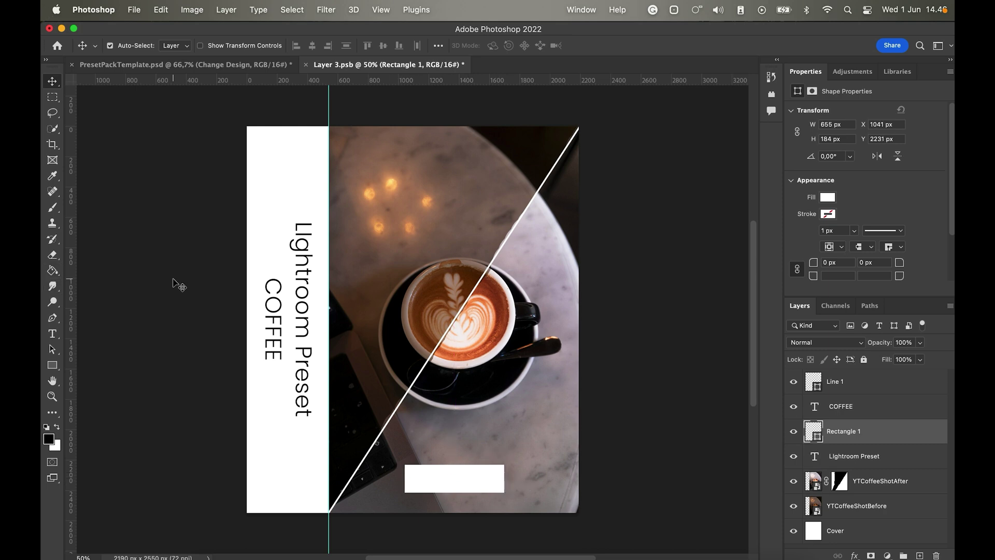
Step: Type the social handle at 80 pt inside the white box, then discard that attempt
key("t")
left_click(444, 480)
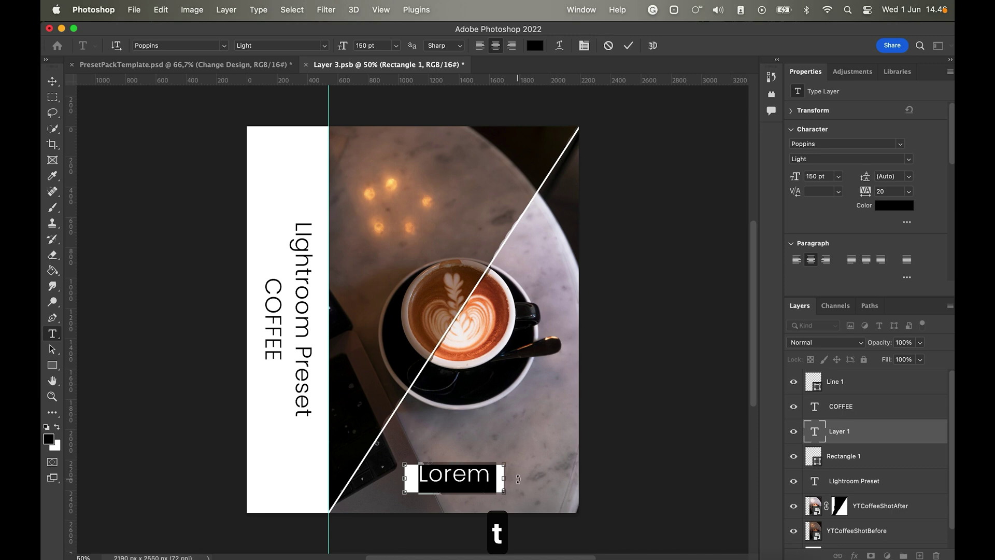
type("@alexbjorstorp")
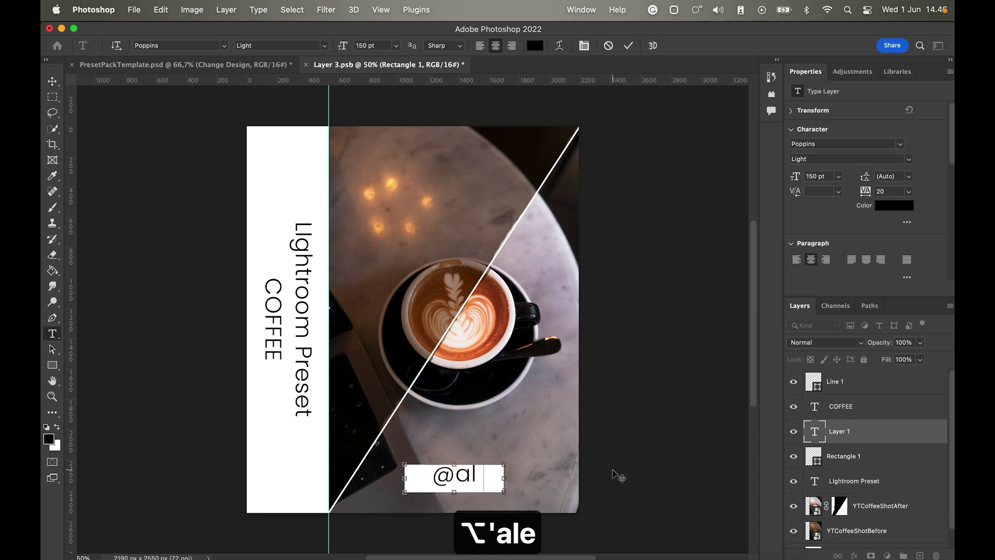
key("super+a")
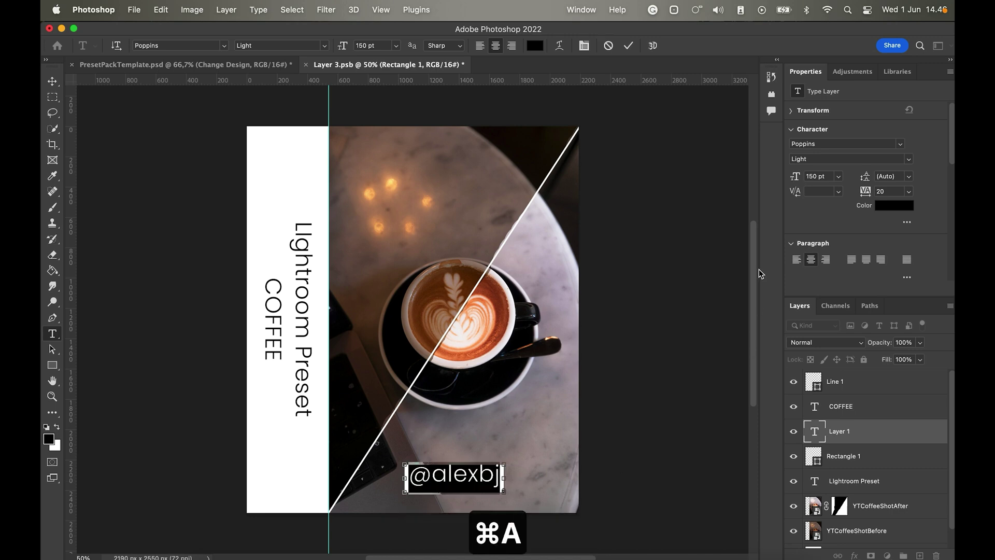
left_click(816, 176)
type("80")
key("Return")
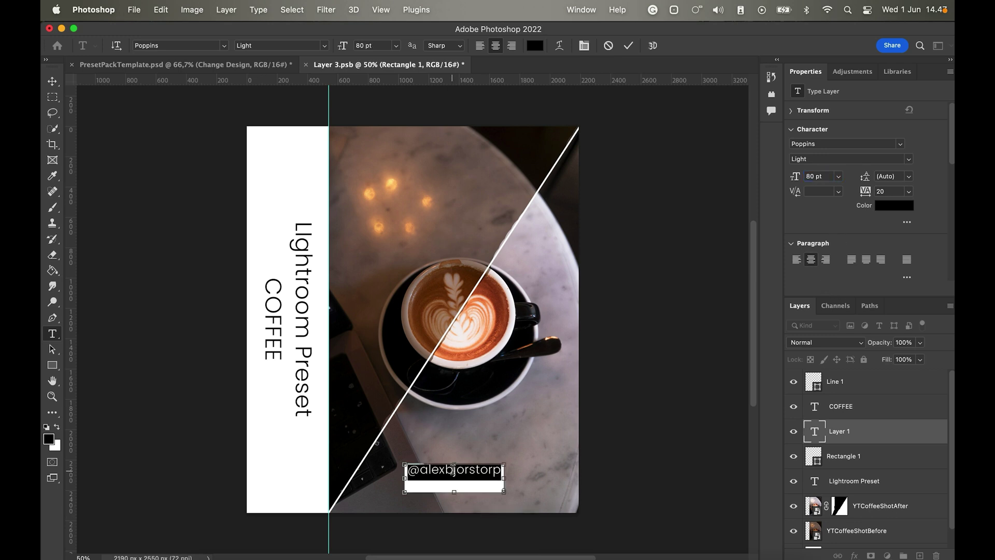
left_click(454, 470)
key("super+a")
key("BackSpace")
key("Escape")
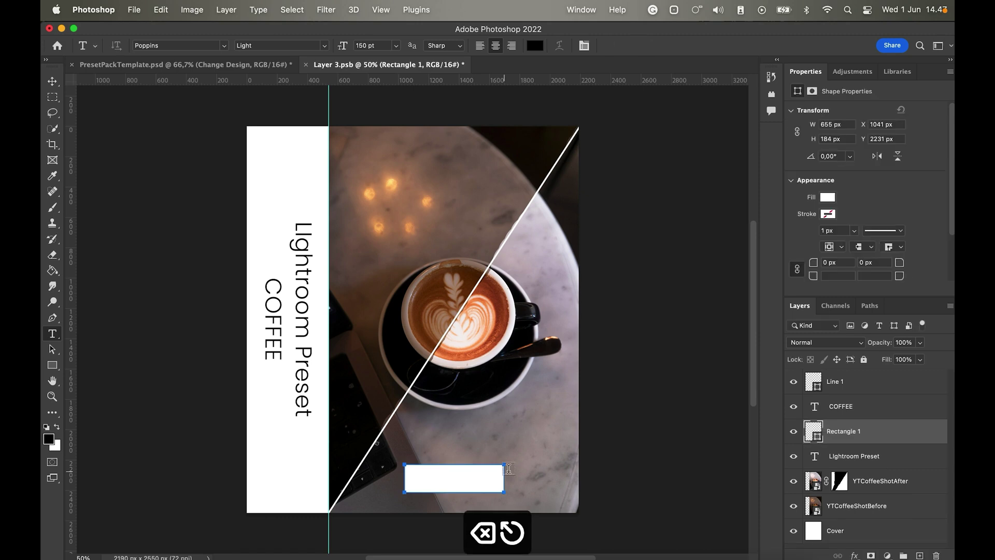
Step: Type the social handle again on the photo and set it to 80 pt
left_click(608, 426)
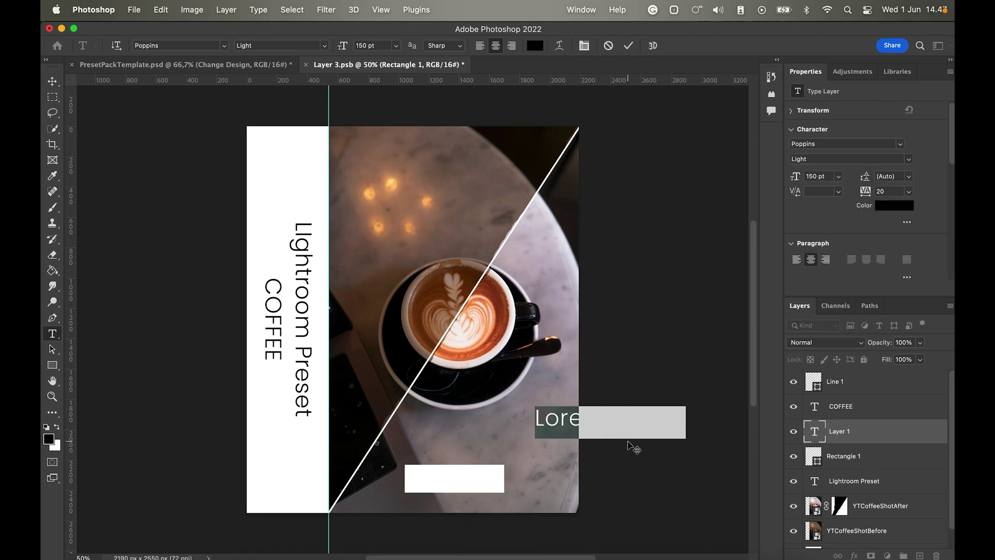
type("@alexbjorstorp")
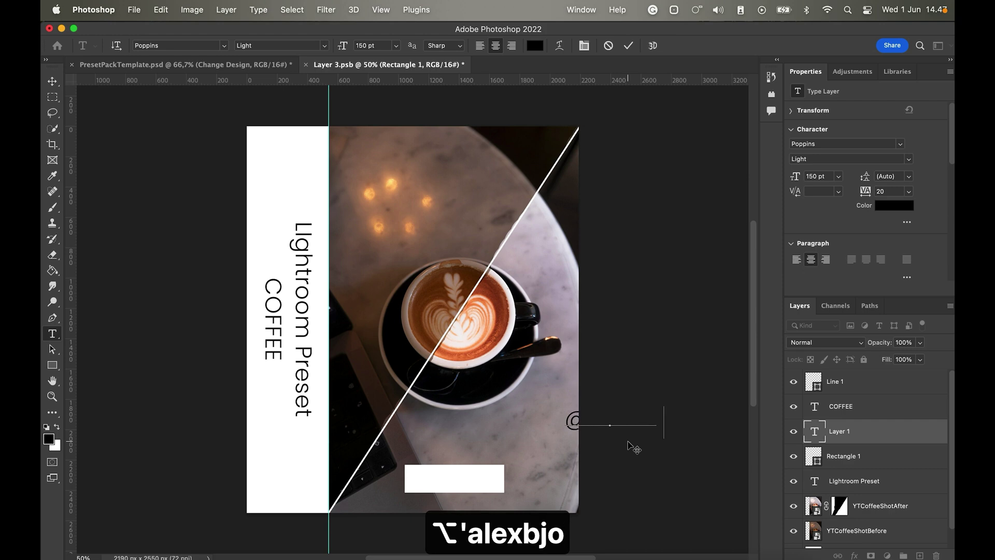
key("super+a")
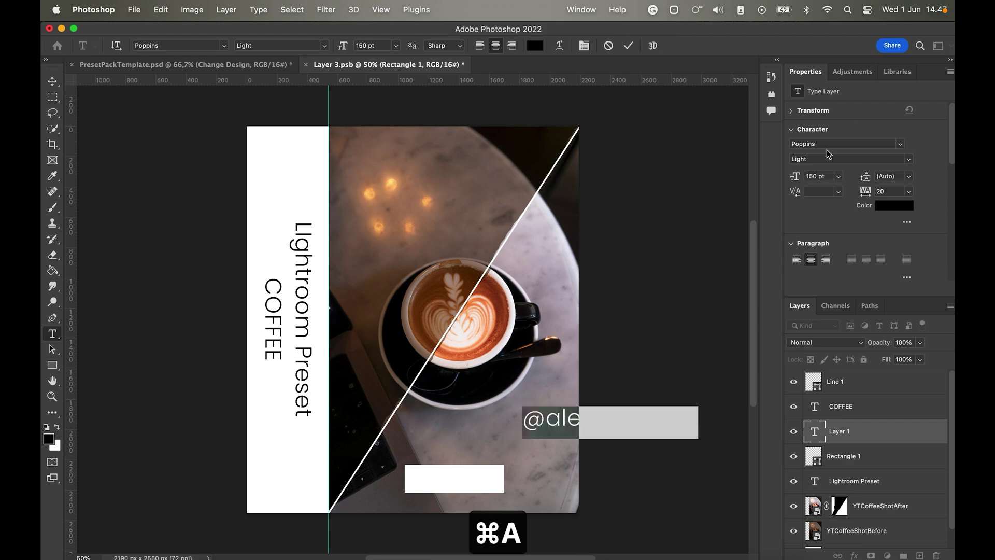
left_click(811, 177)
type("80")
key("Return")
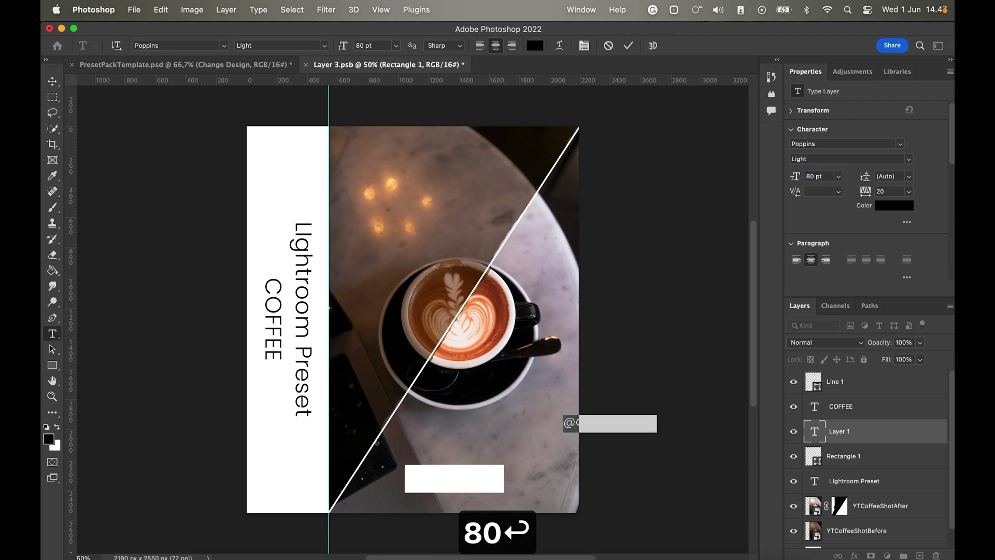
left_click(52, 81)
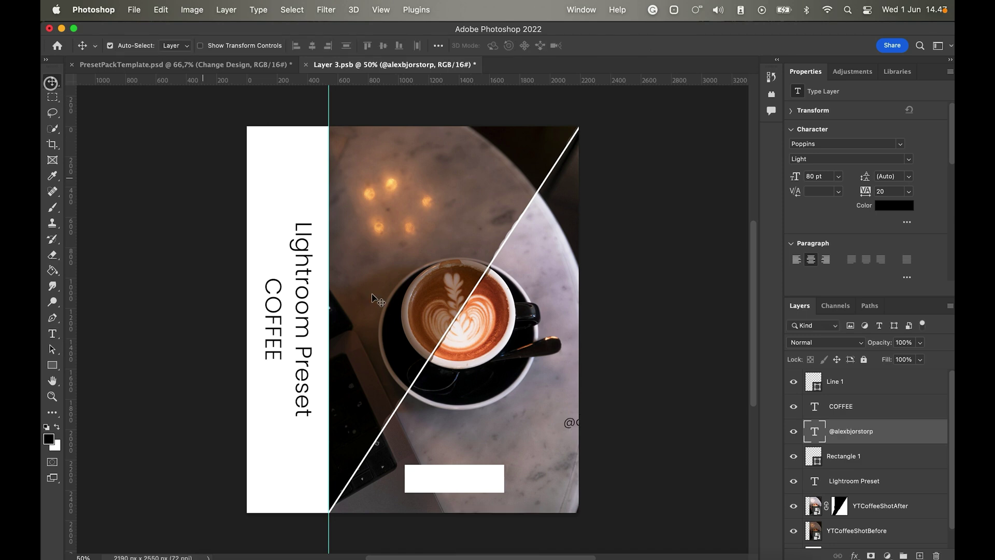
Step: Undo a stray layer change and move the handle text into the white rectangle
left_click_drag(586, 423, 539, 456)
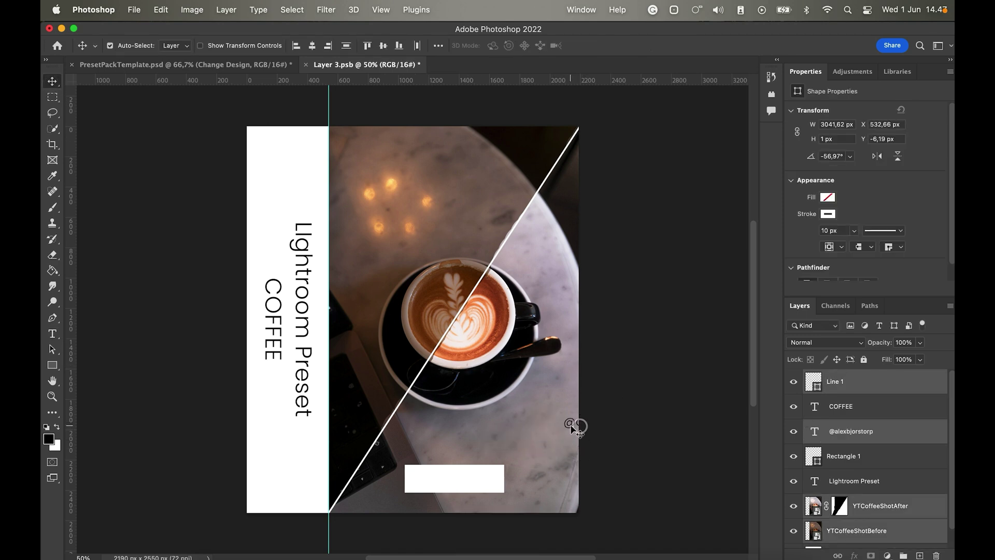
key("super+z")
key("super+z")
key("super+z")
key("super+z")
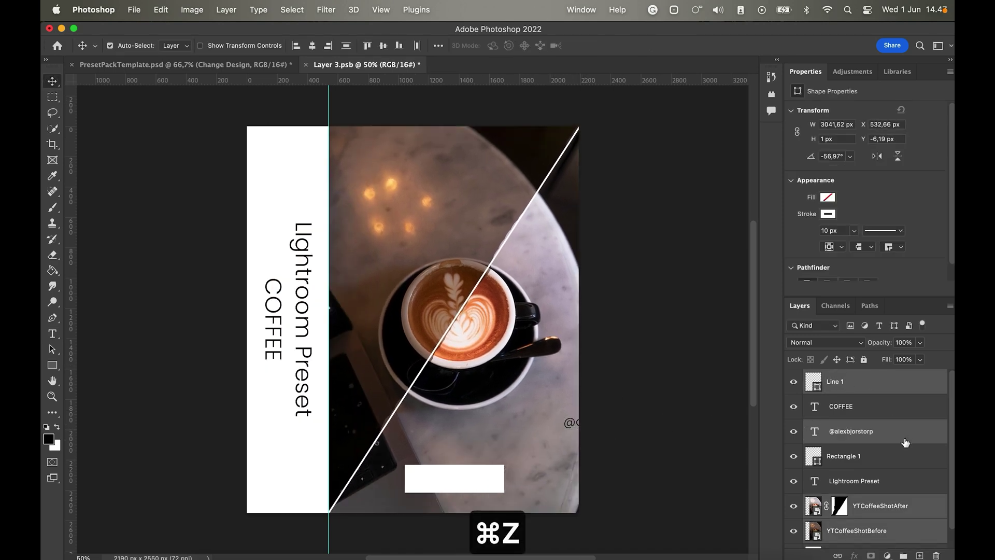
left_click(895, 437)
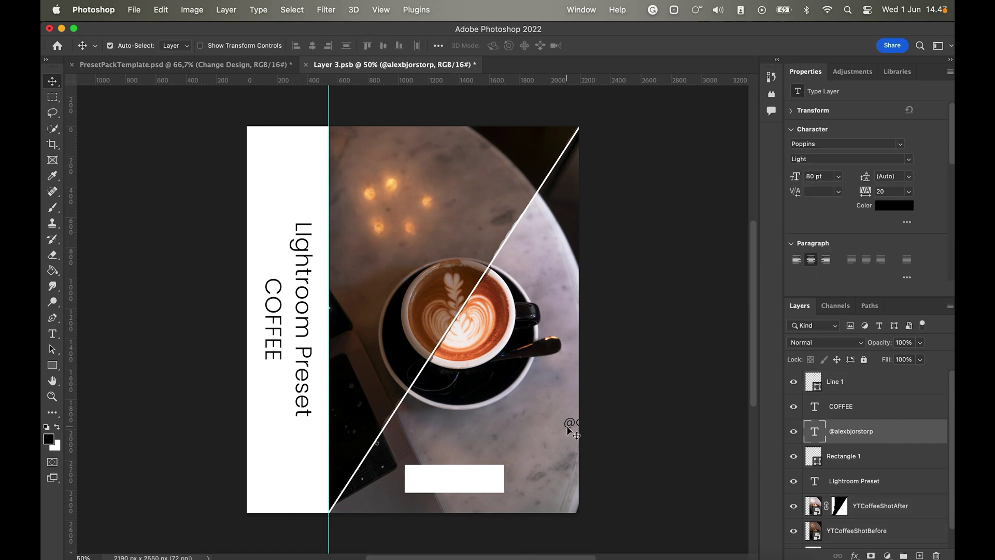
left_click_drag(569, 425, 416, 480)
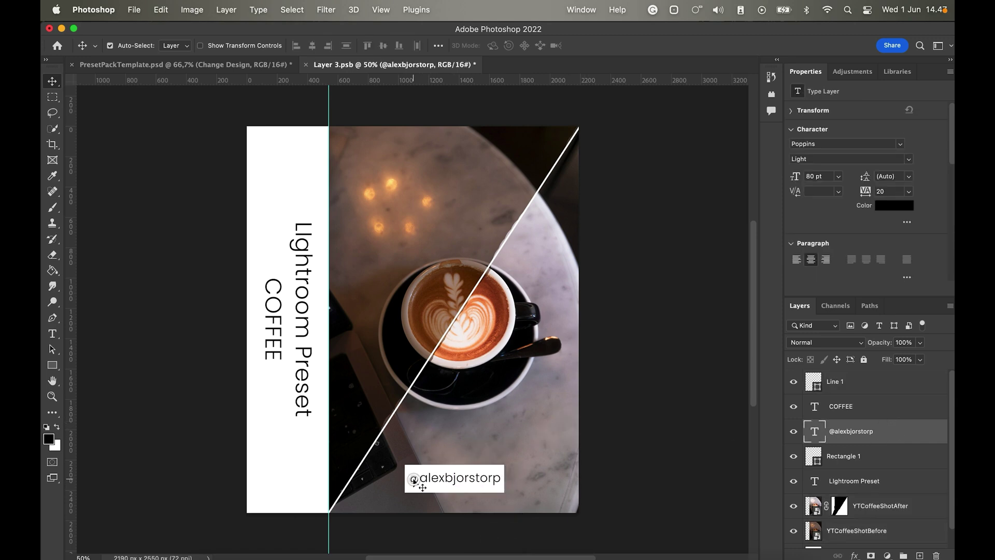
left_click(871, 457, "shift")
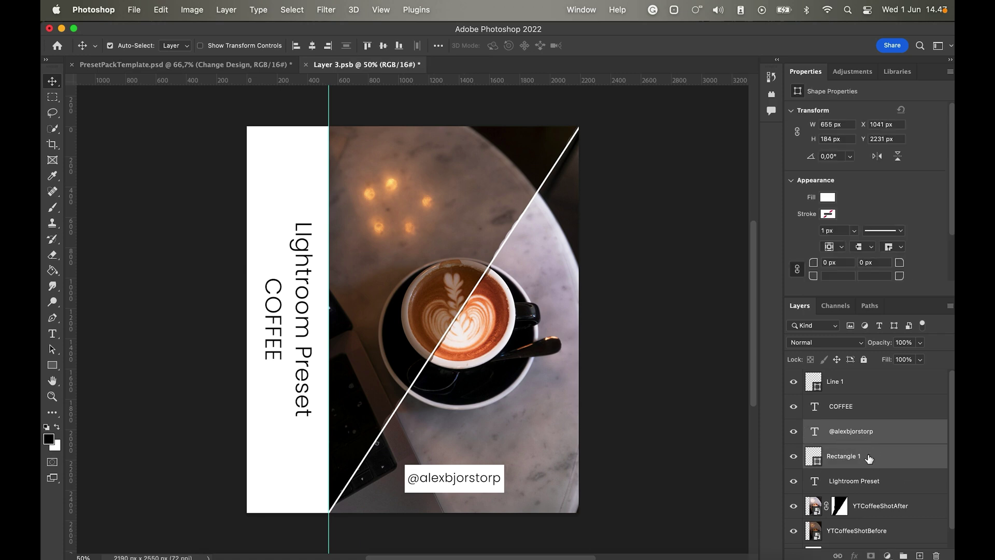
Step: Centre the handle on Rectangle 1 both ways, save Layer 3.psb, and return to PresetPackTemplate.psd
left_click(312, 46)
left_click(382, 46)
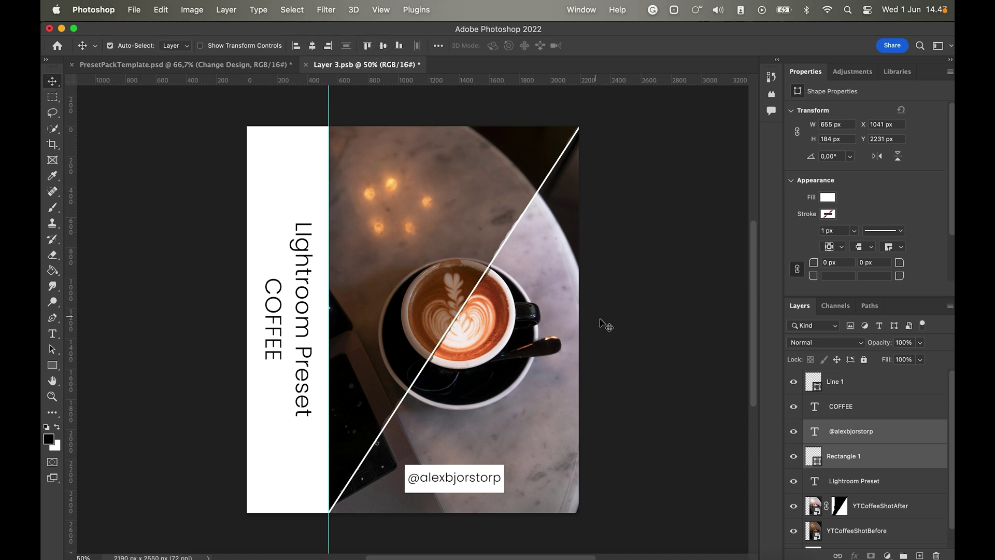
left_click(667, 357)
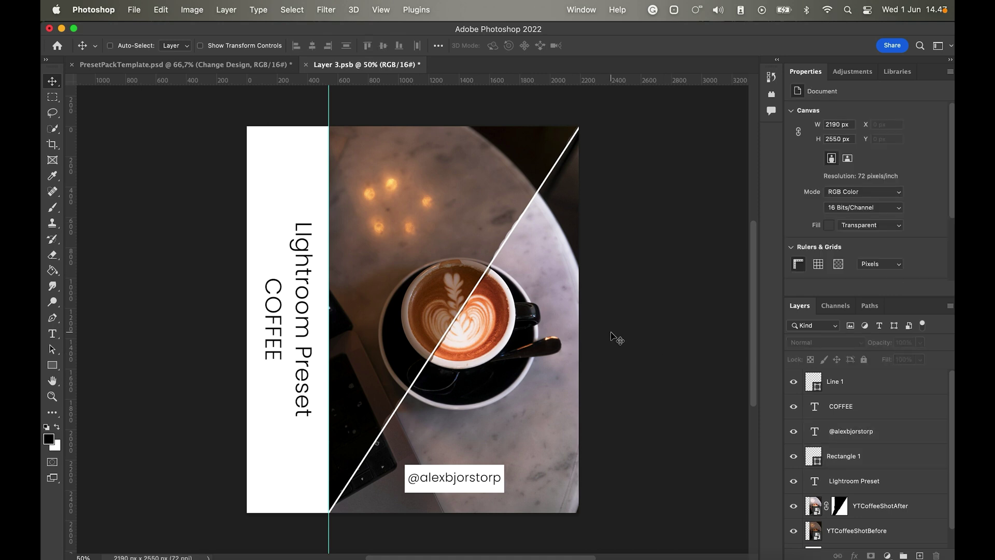
key("super+s")
left_click(209, 68)
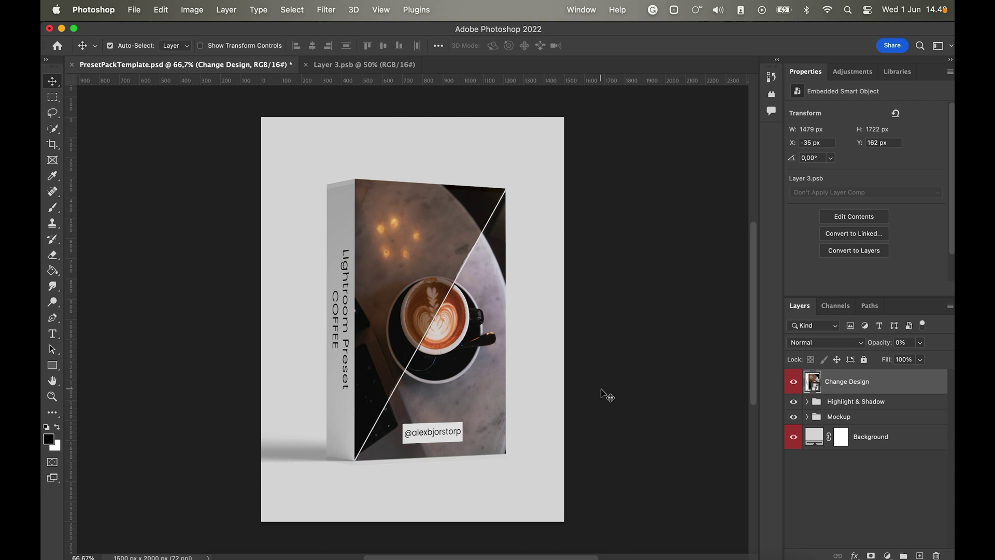
Step: Quick Export the mockup as a PNG into the Exporting Presets folder
left_click(139, 11)
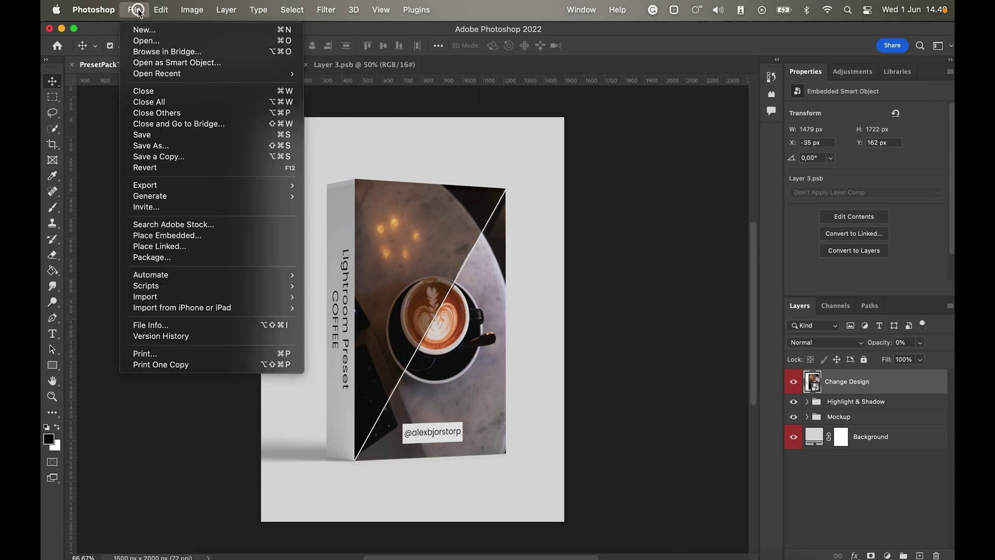
mouse_move(195, 186)
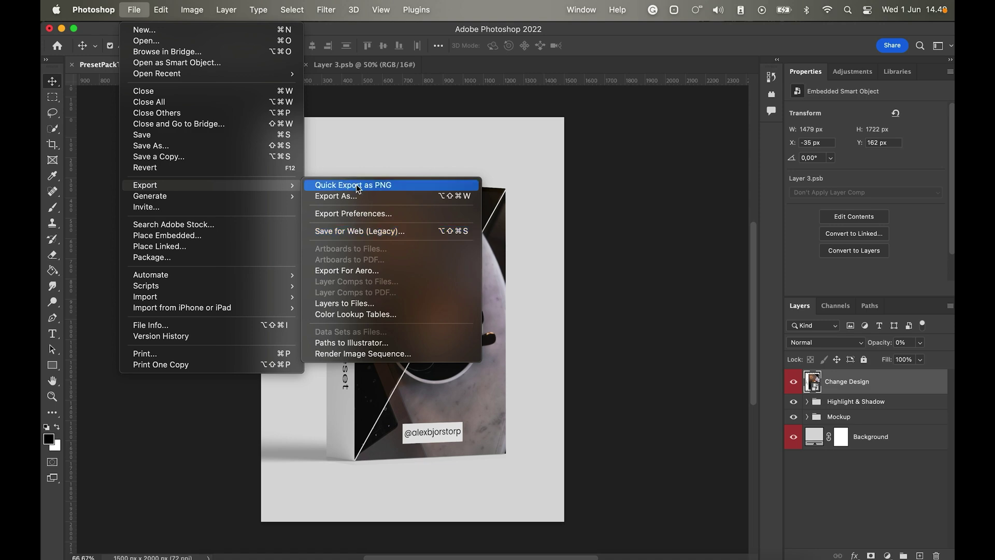
left_click(356, 185)
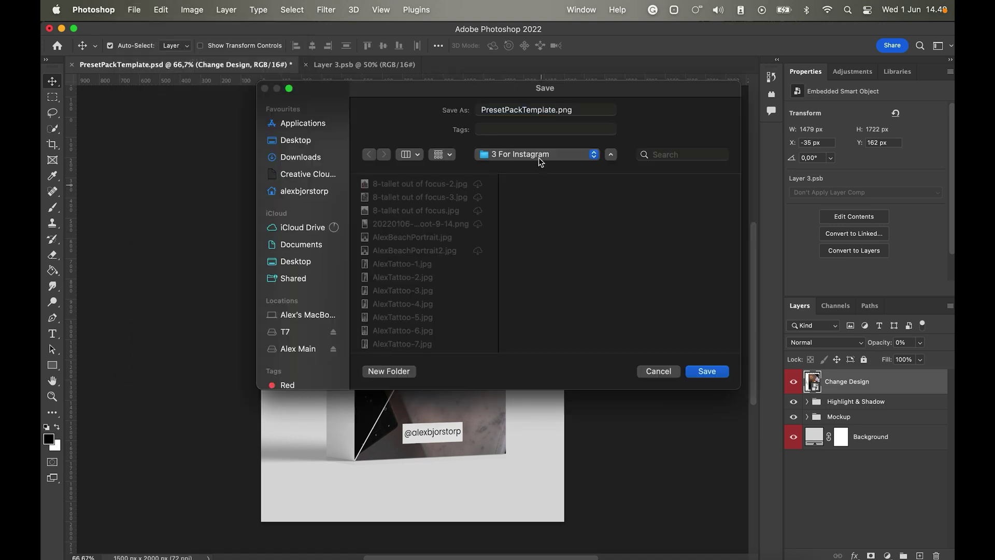
left_click(530, 158)
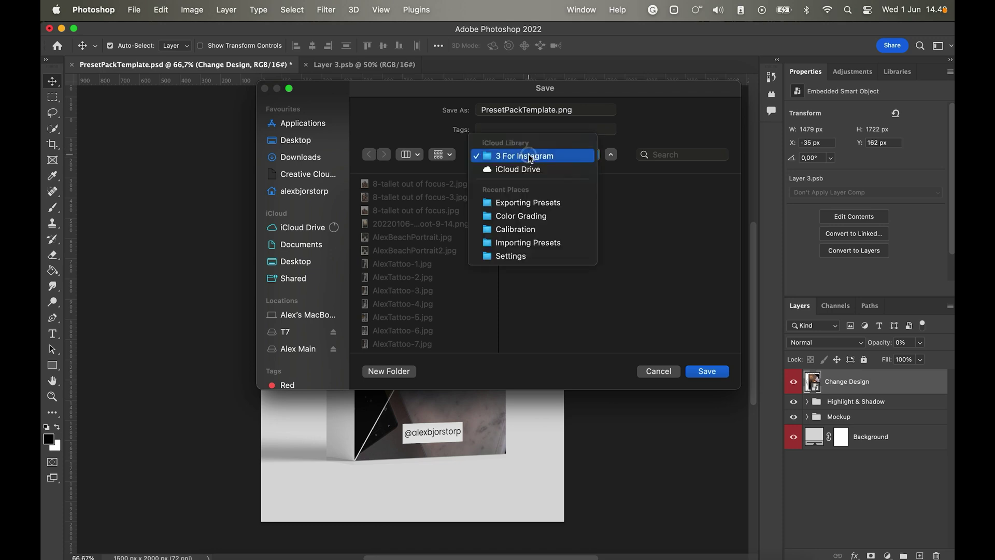
left_click(528, 202)
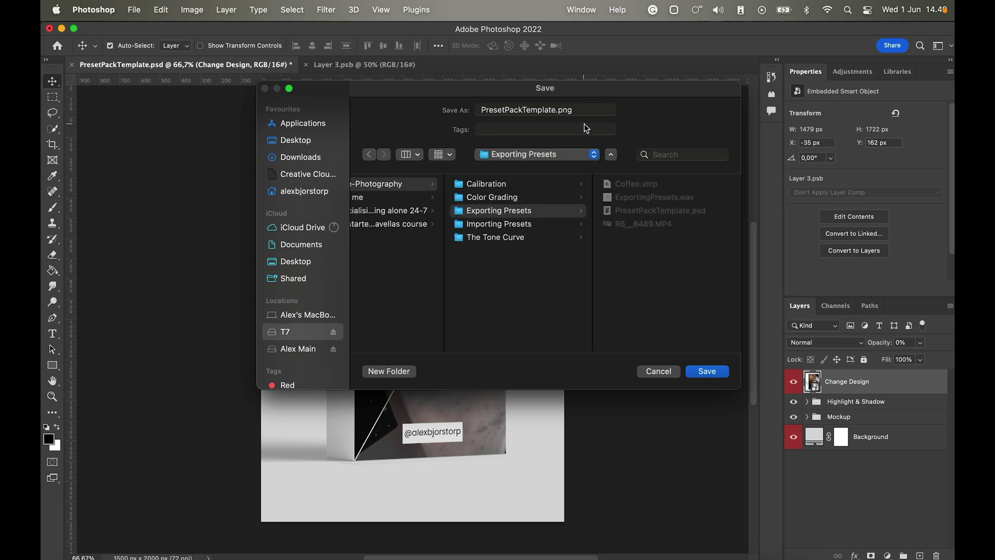
Step: Name the export PresetPackCover and save it
left_click(554, 111)
key("super+a")
type("PRe")
key("BackSpace")
key("BackSpace")
key("super+a")
type("Pre")
key("BackSpace")
key("BackSpace")
key("BackSpace")
key("BackSpace")
key("BackSpace")
key("BackSpace")
key("BackSpace")
key("BackSpace")
key("BackSpace")
key("BackSpace")
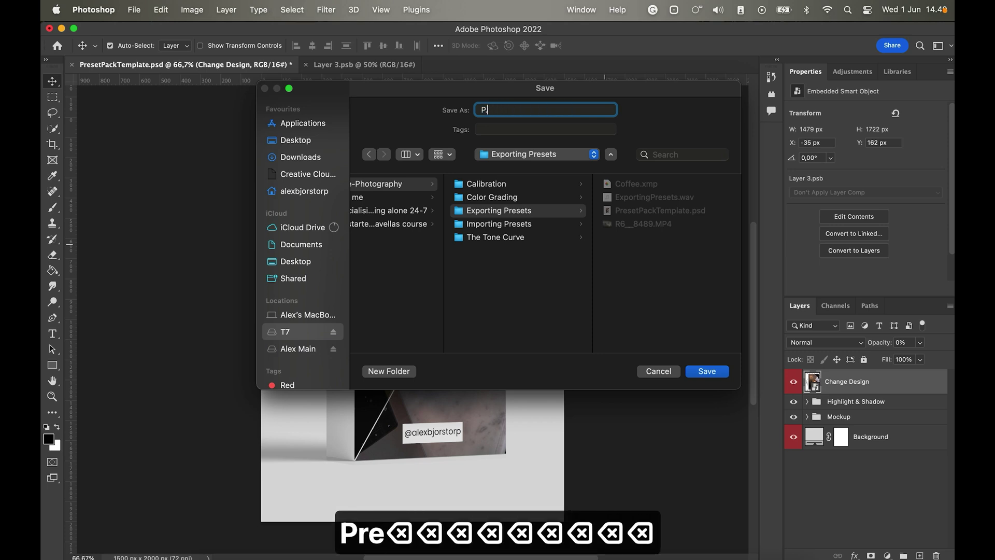
type("PresetPac")
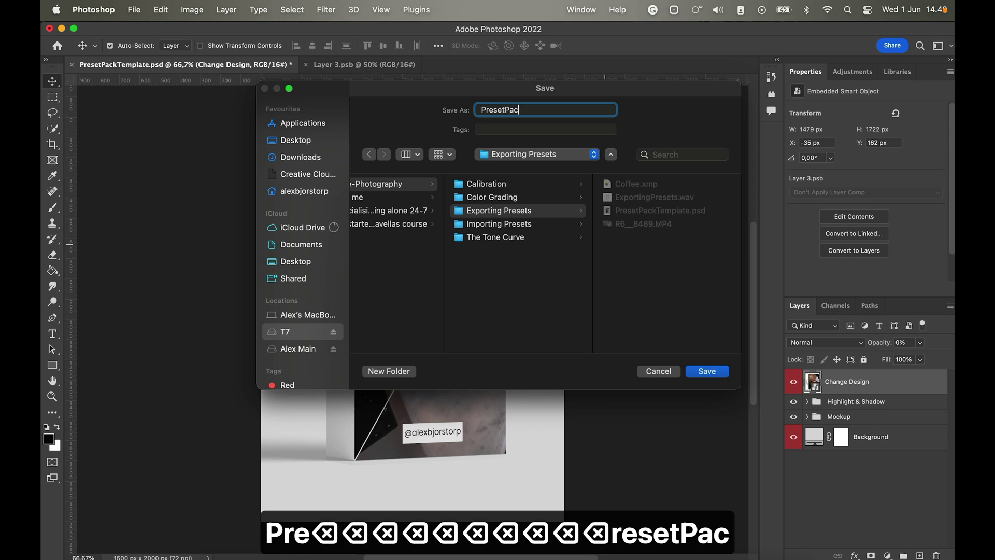
type("kCover")
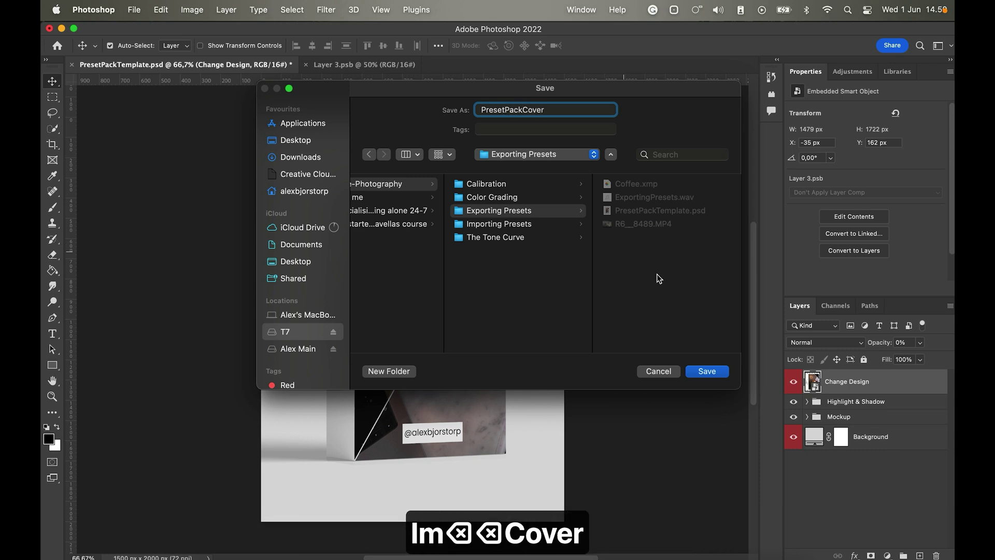
left_click(697, 372)
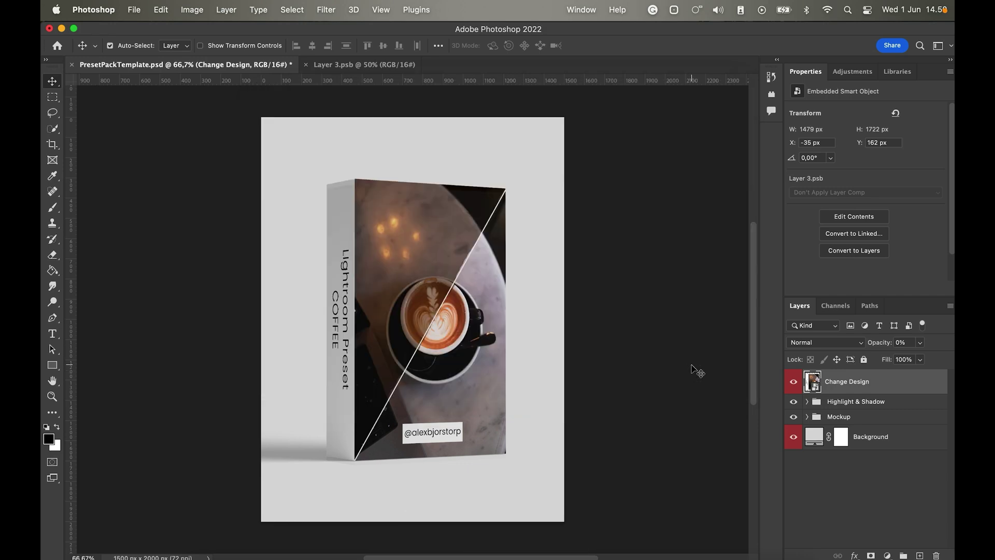
left_click(199, 552)
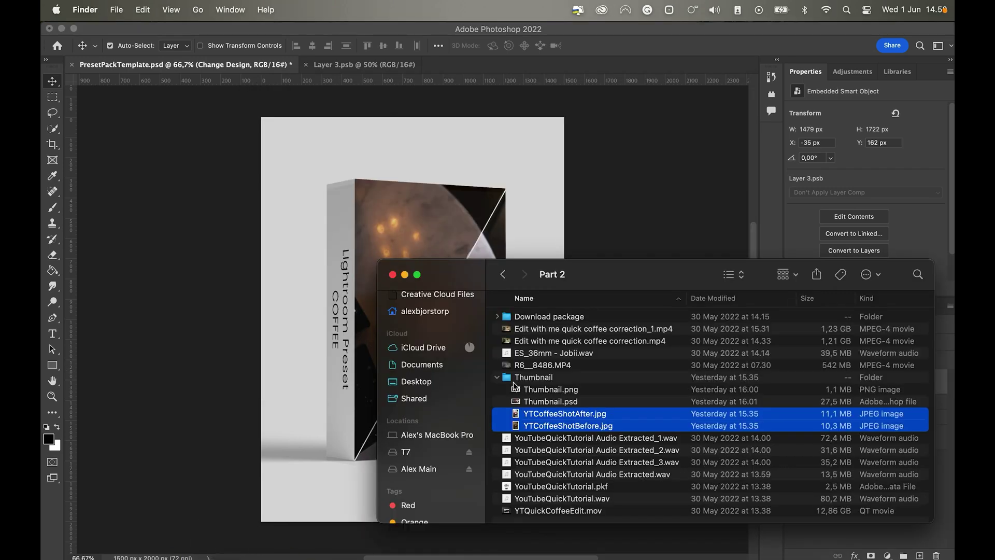
left_click(557, 341)
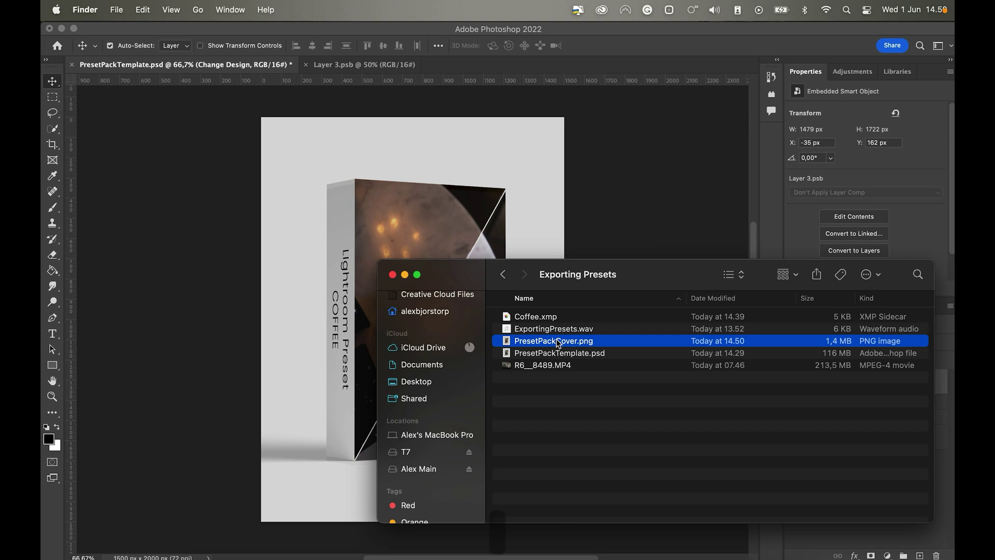
key("space")
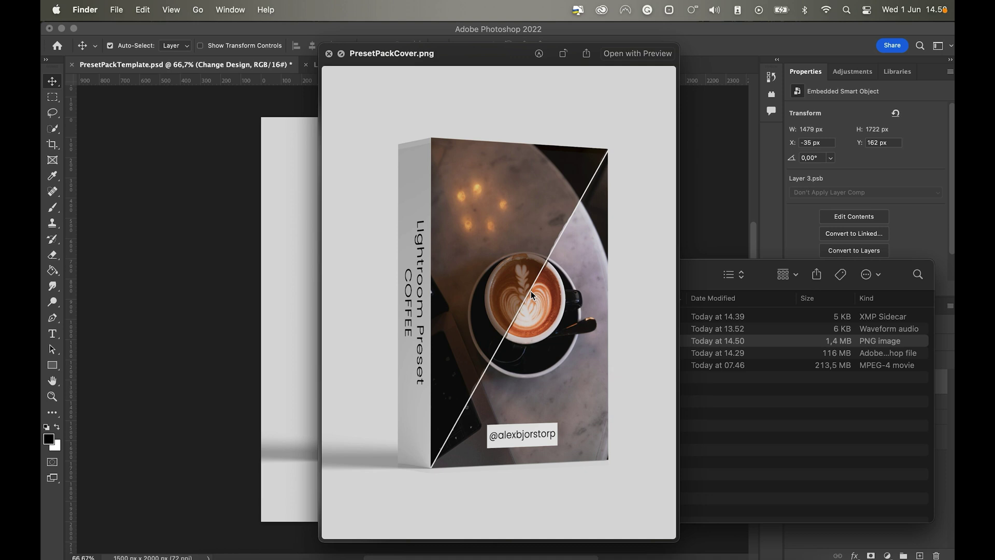
key("space")
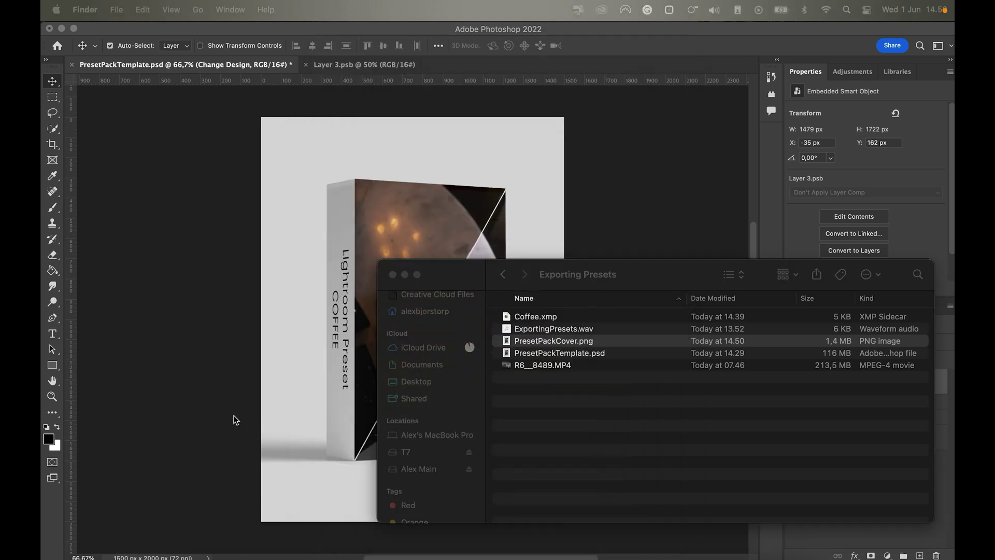
left_click(235, 419)
mouse_move(245, 553)
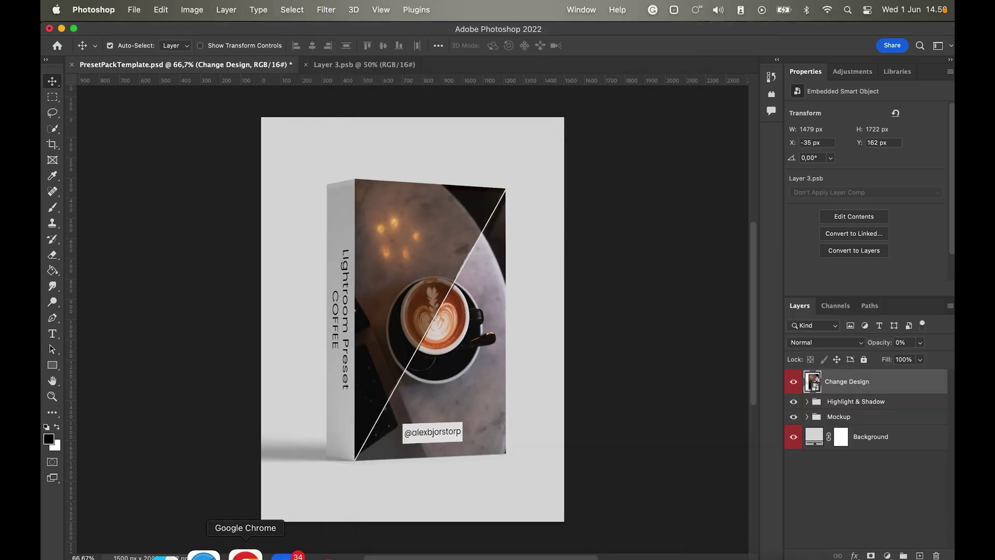
Step: In Chrome, open the Coffee Preset & RAW File page from the Free Presets list
left_click(245, 555)
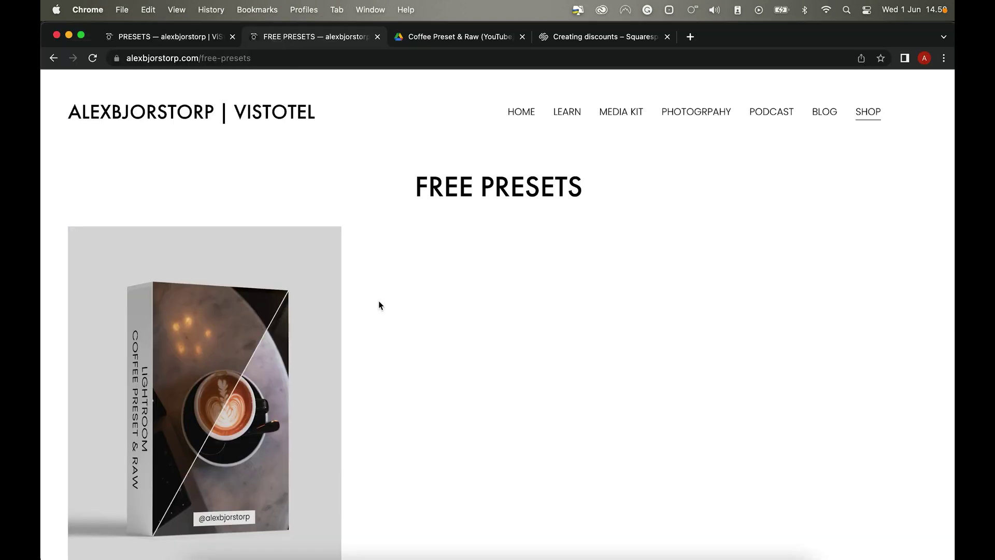
scroll(379, 303, "down", 4)
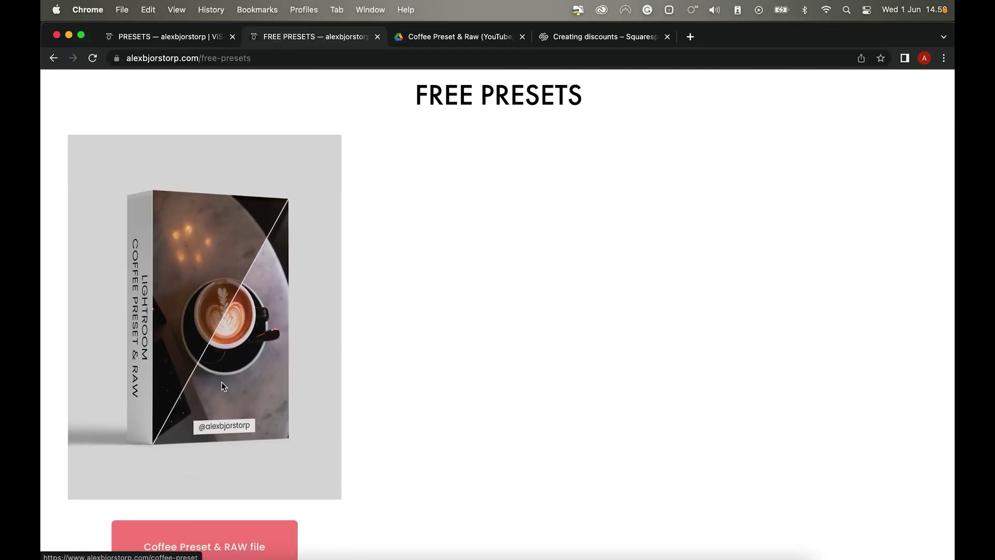
scroll(221, 386, "down", 2)
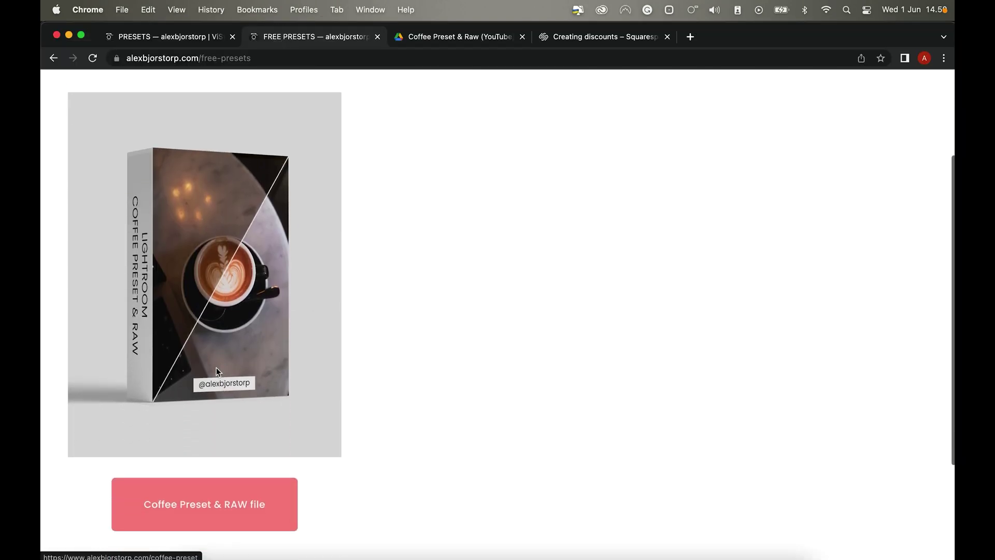
left_click(213, 503)
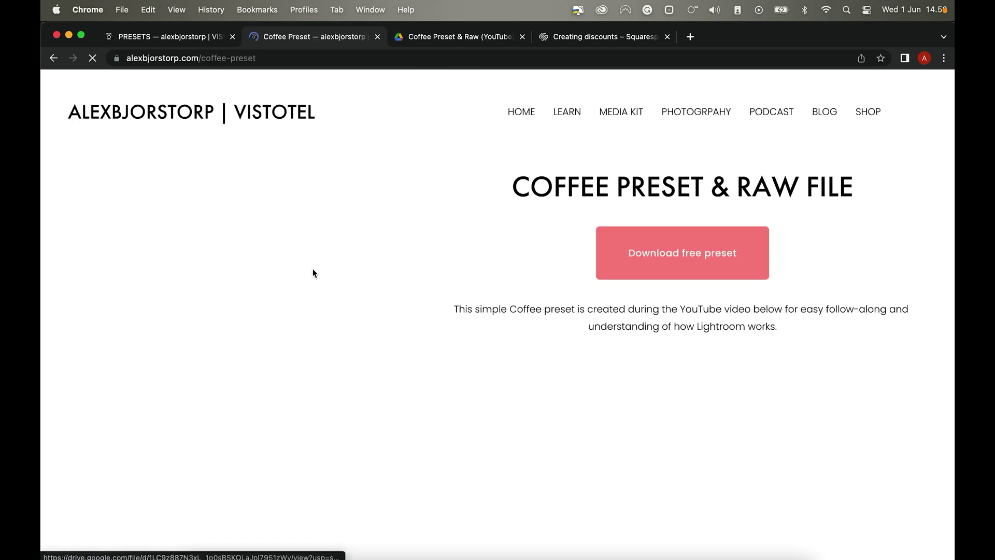
Step: Scroll through the Coffee Preset & RAW File page to its footer, then return to Photoshop
scroll(458, 262, "down", 2)
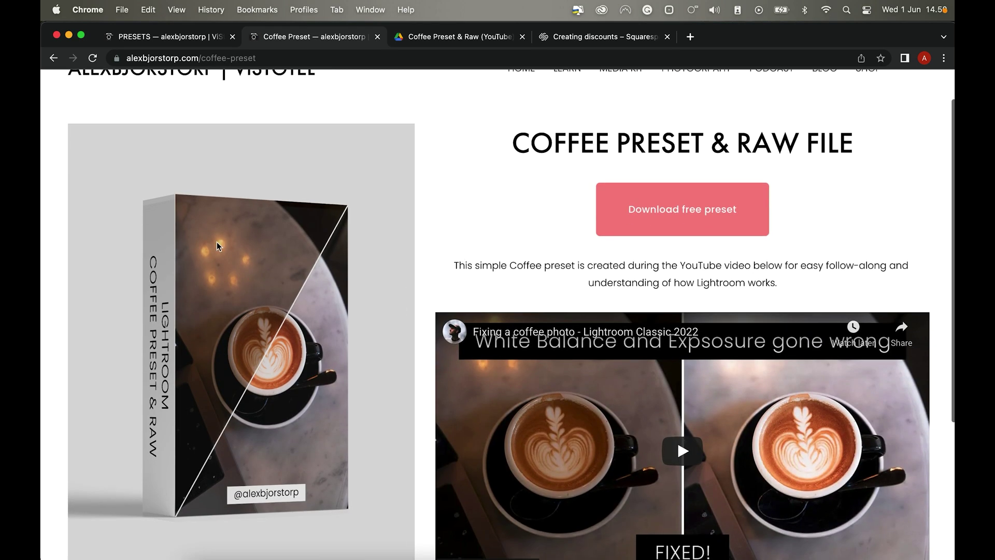
scroll(444, 275, "down", 5)
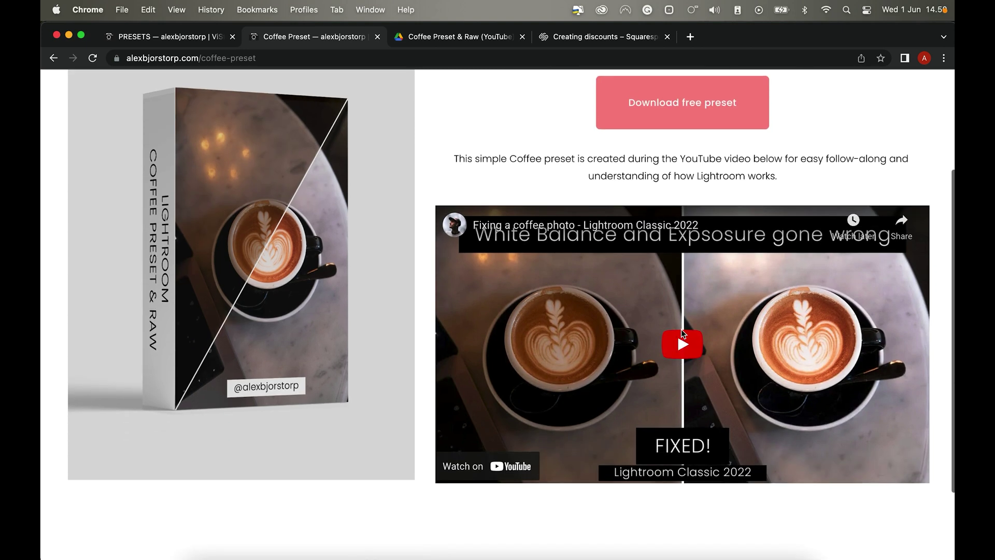
scroll(472, 151, "up", 1)
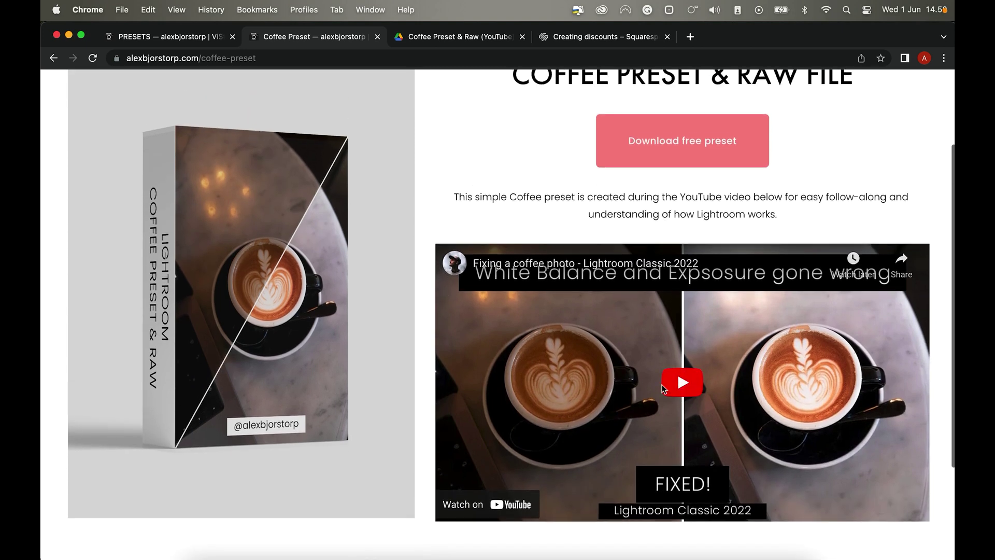
scroll(490, 225, "up", 3)
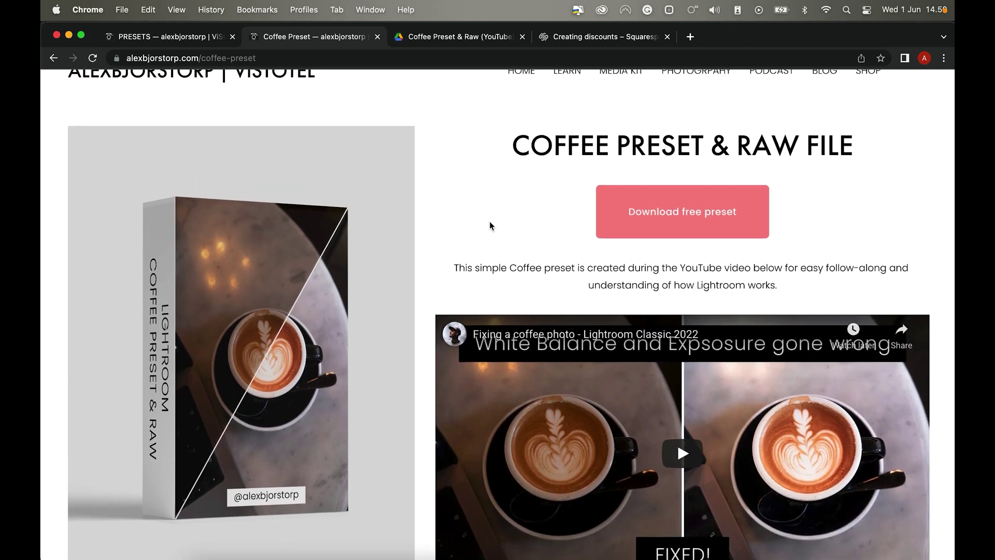
scroll(489, 225, "up", 1)
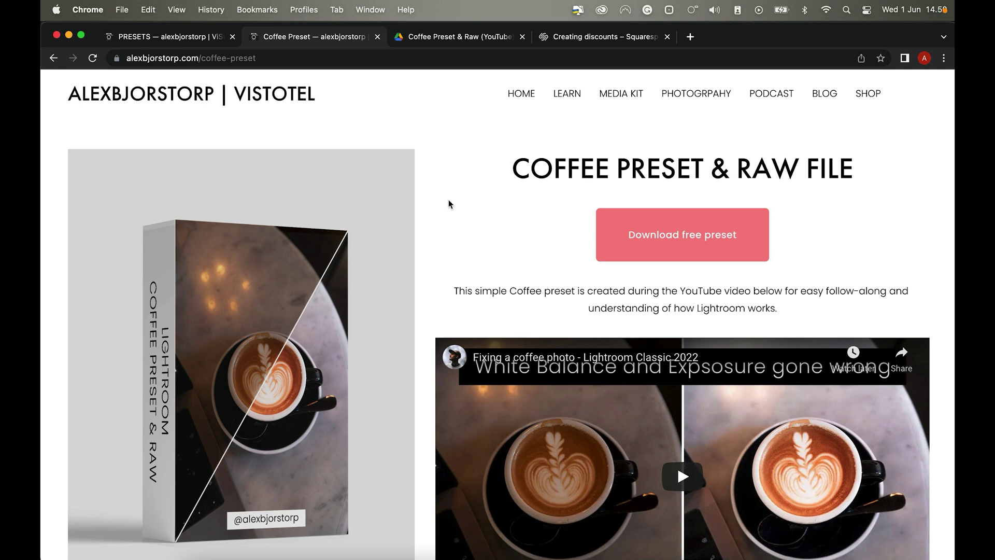
scroll(449, 201, "up", 1)
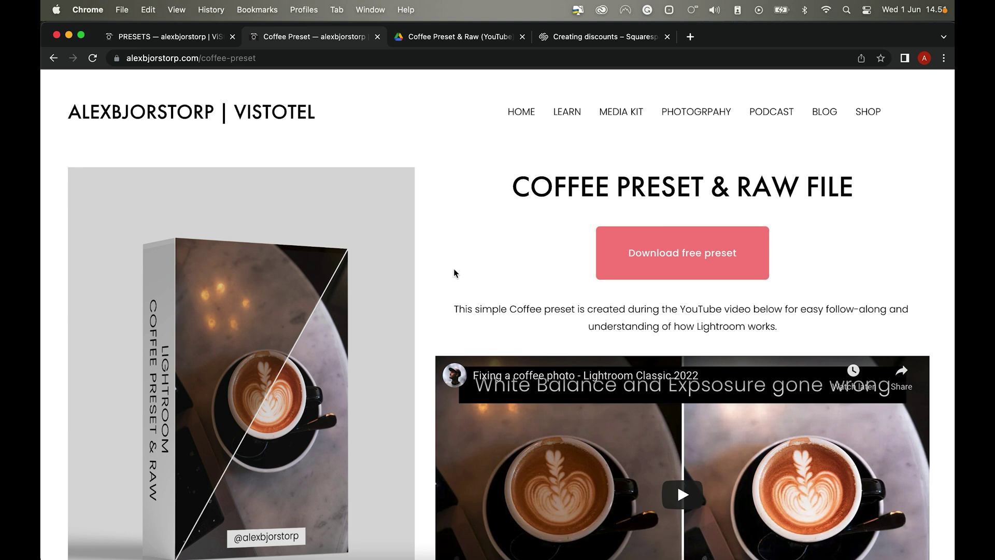
scroll(454, 273, "down", 3)
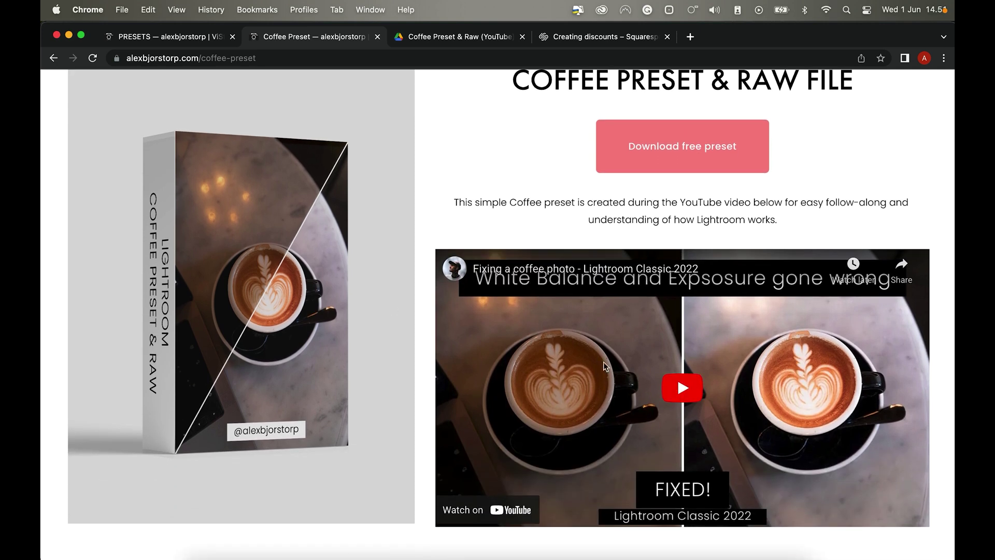
scroll(422, 271, "down", 2)
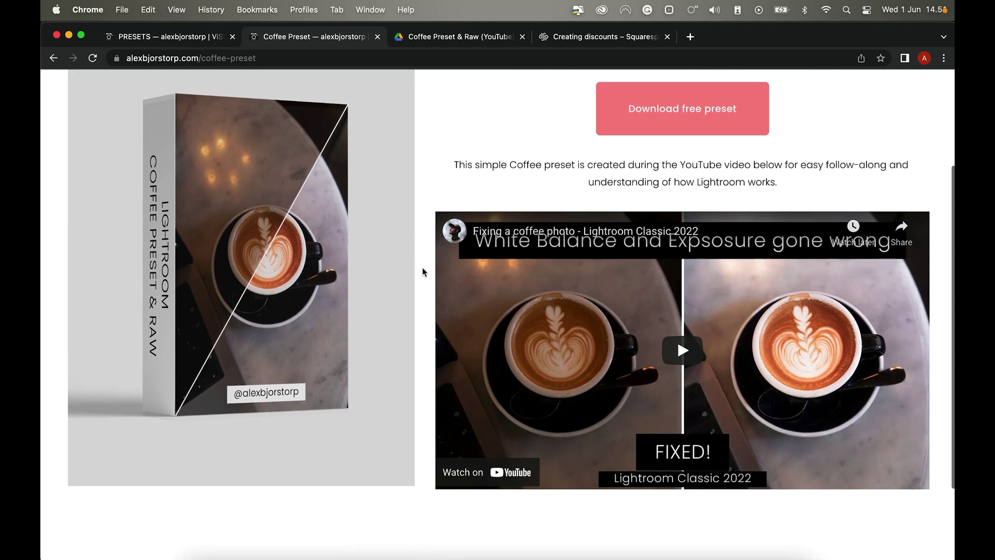
scroll(393, 503, "down", 4)
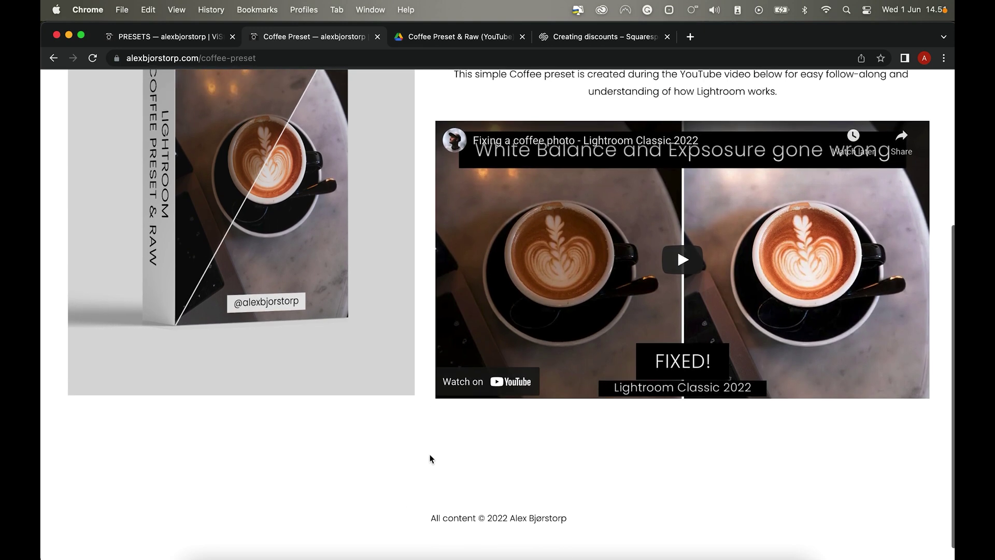
left_click(543, 550)
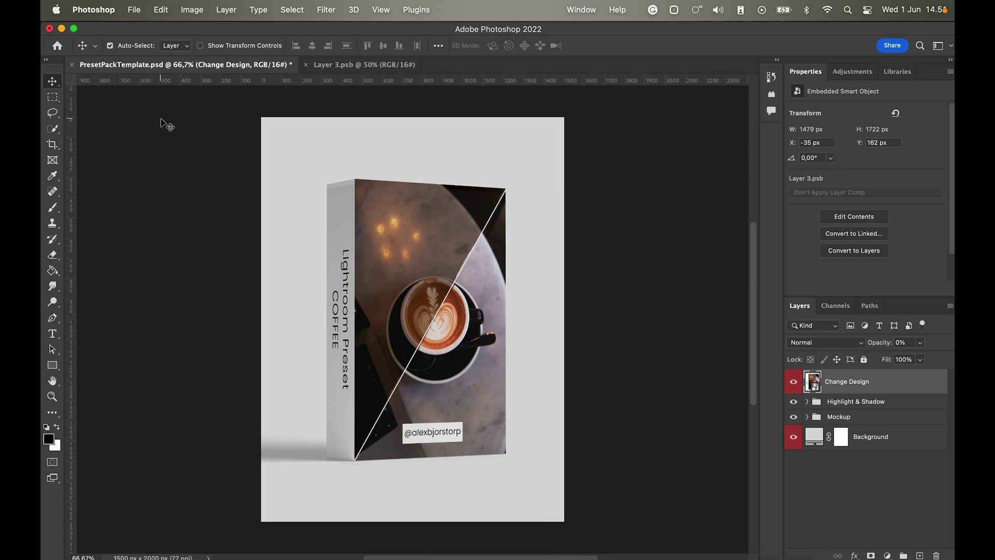
Step: Create a new white 1280×720 px, 72 ppi document from the recent preset
left_click(134, 9)
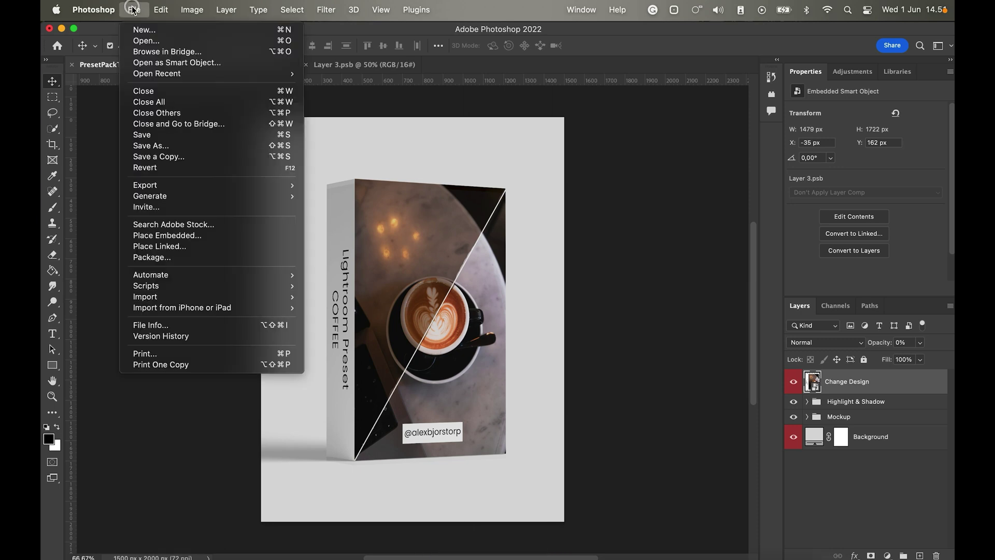
left_click(144, 30)
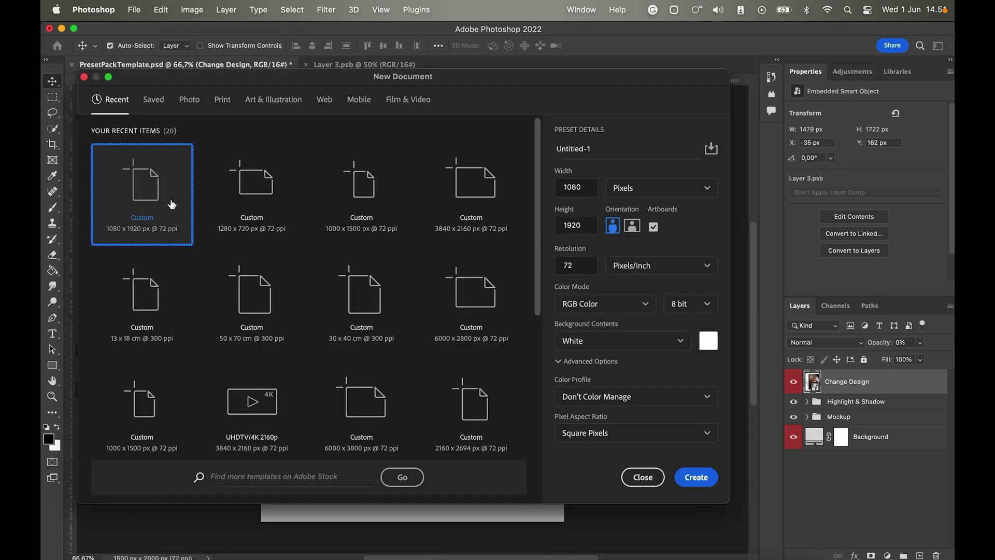
left_click(244, 209)
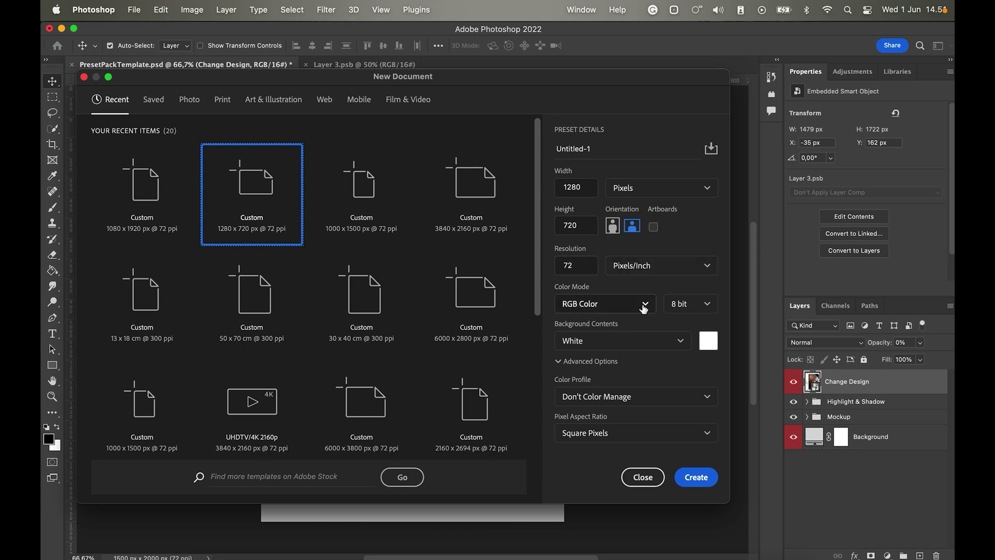
left_click(693, 481)
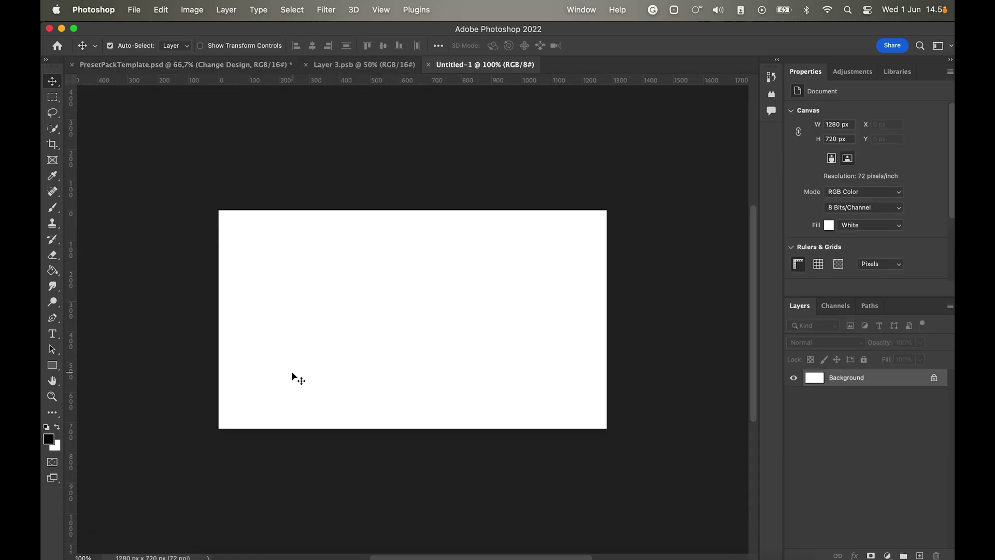
Step: In Finder, go up to the YouTube folder and into Edit with me > Part 2
left_click(200, 555)
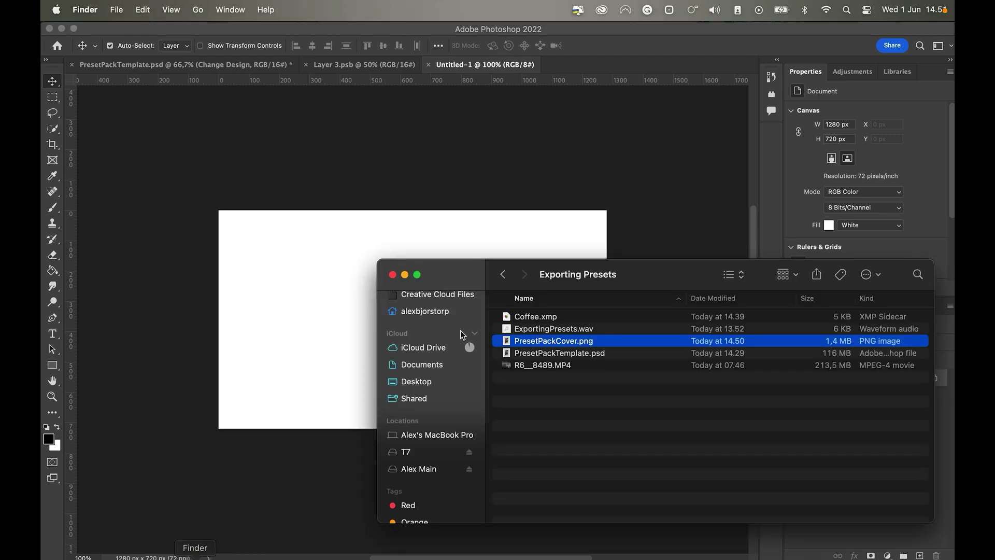
left_click(501, 276)
left_click(501, 276)
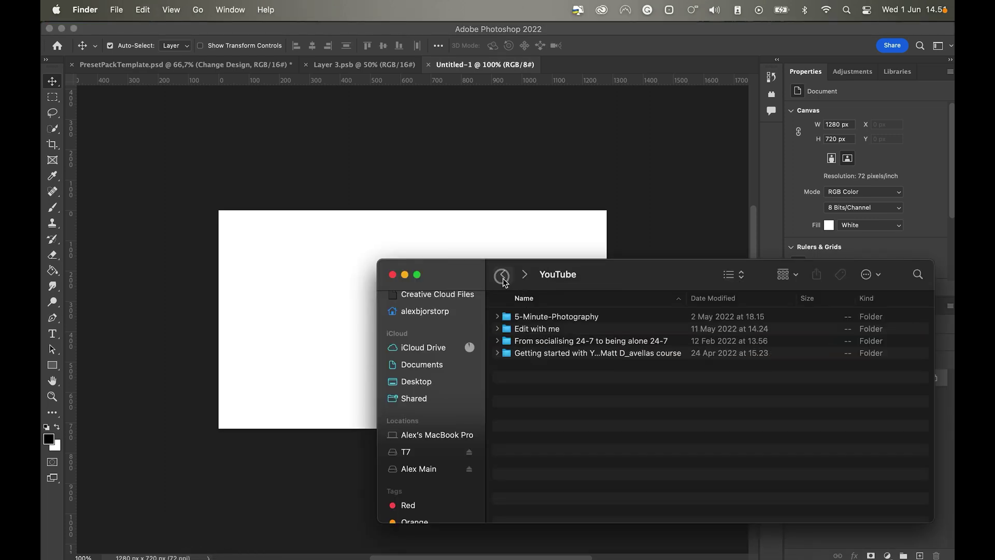
double_click(532, 328)
double_click(527, 320)
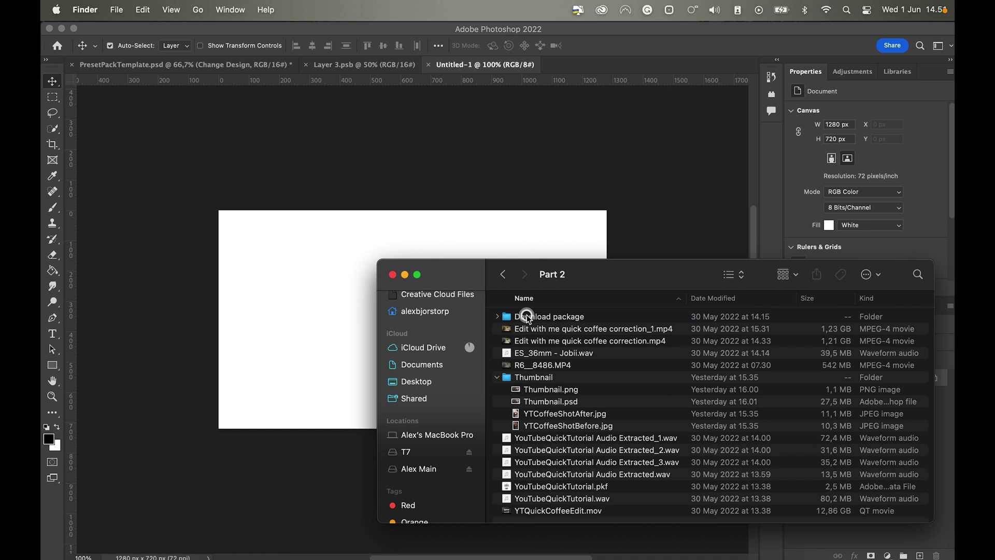
Step: Drop YTCoffeeShotBefore and YTCoffeeShotAfter onto the canvas, with Before on the left and After on the right
left_click(545, 413)
left_click(544, 426, "shift")
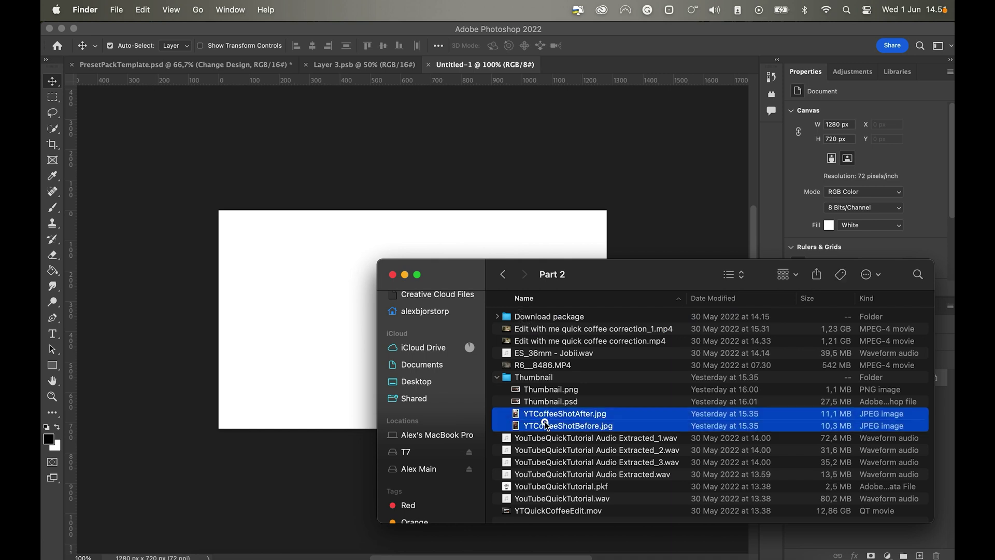
left_click_drag(562, 414, 305, 376)
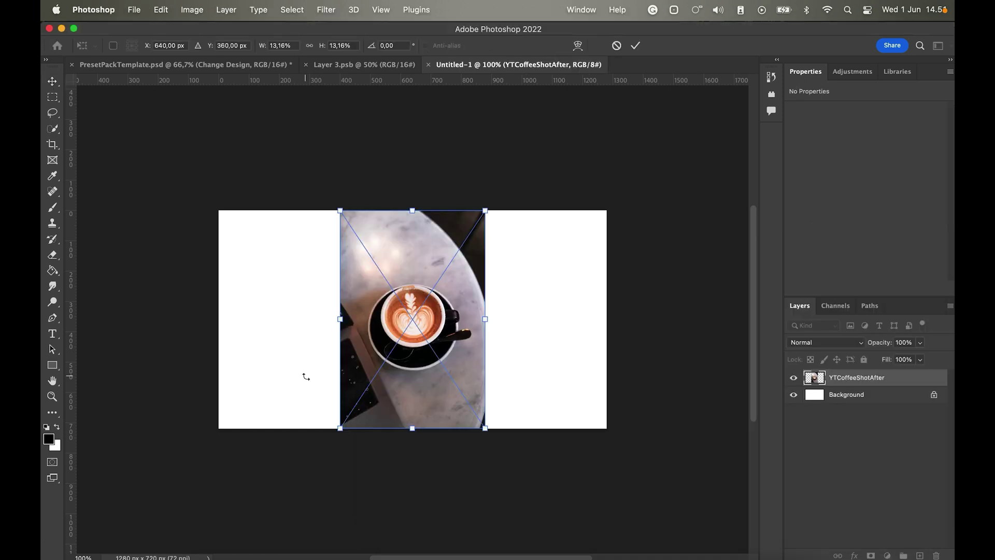
key("Return")
key("Return")
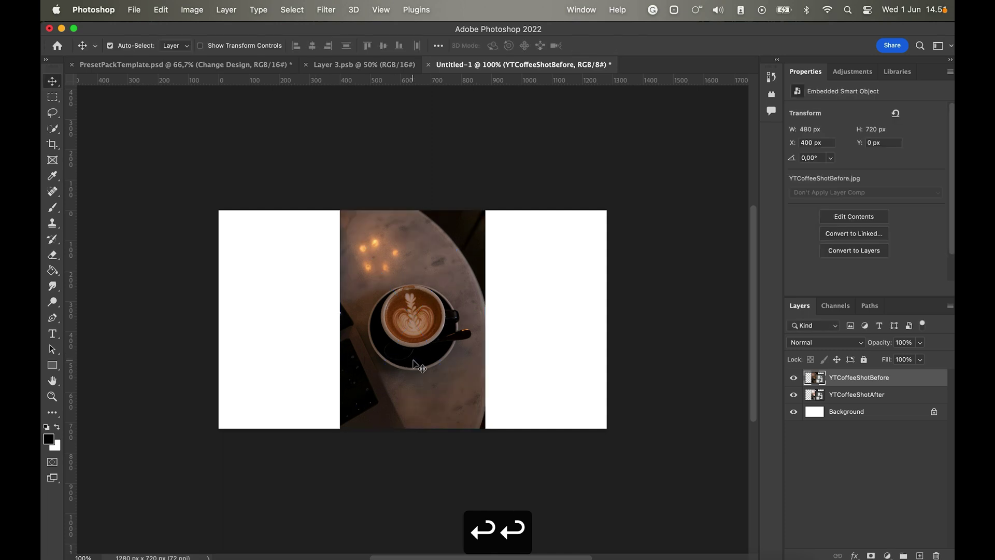
left_click_drag(413, 359, 491, 358)
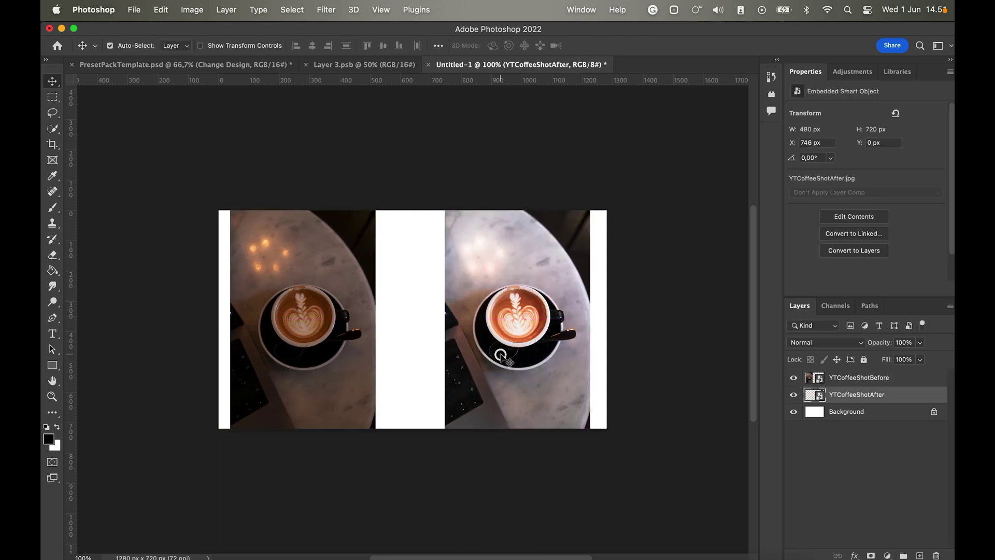
left_click(224, 175)
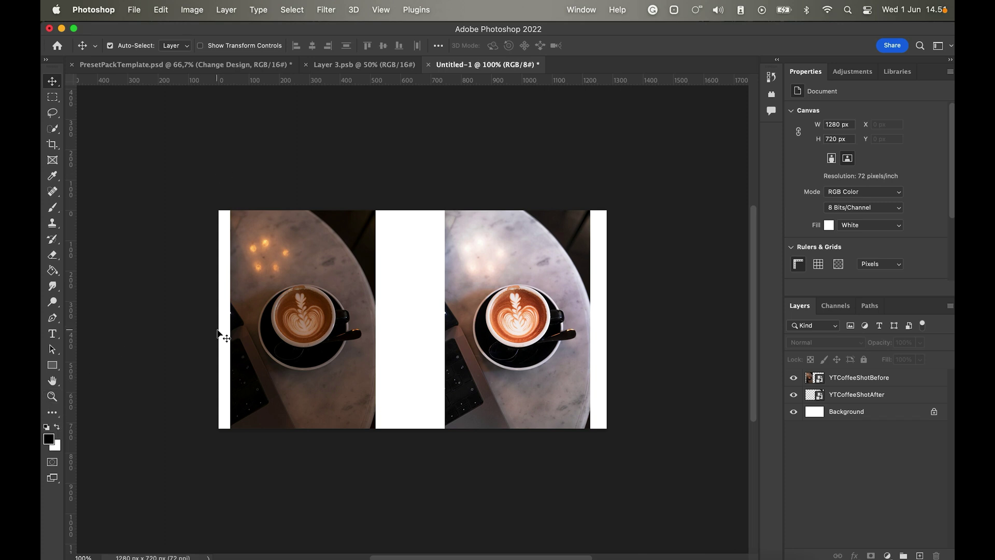
left_click(381, 10)
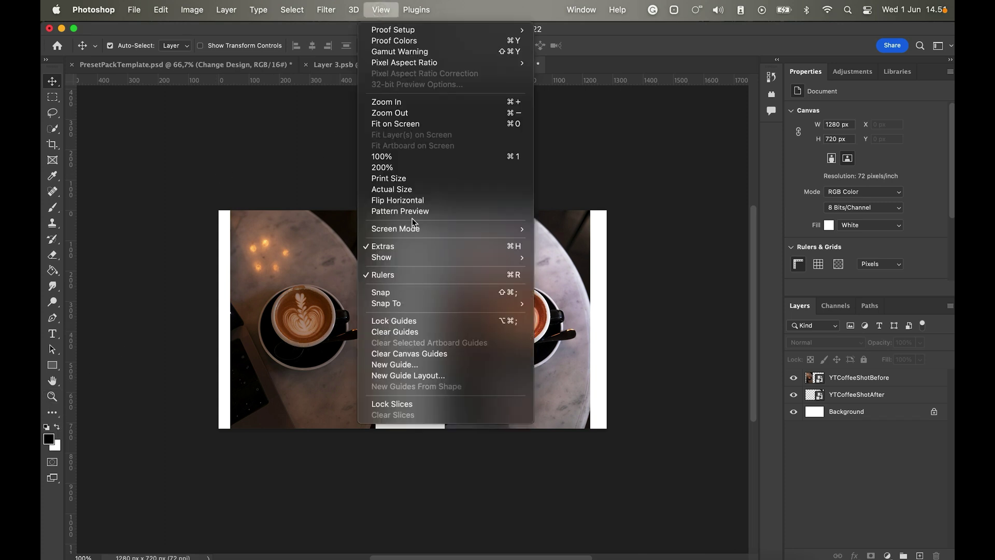
Step: Add a guide at 50%, then clear all guides from the canvas
left_click(403, 364)
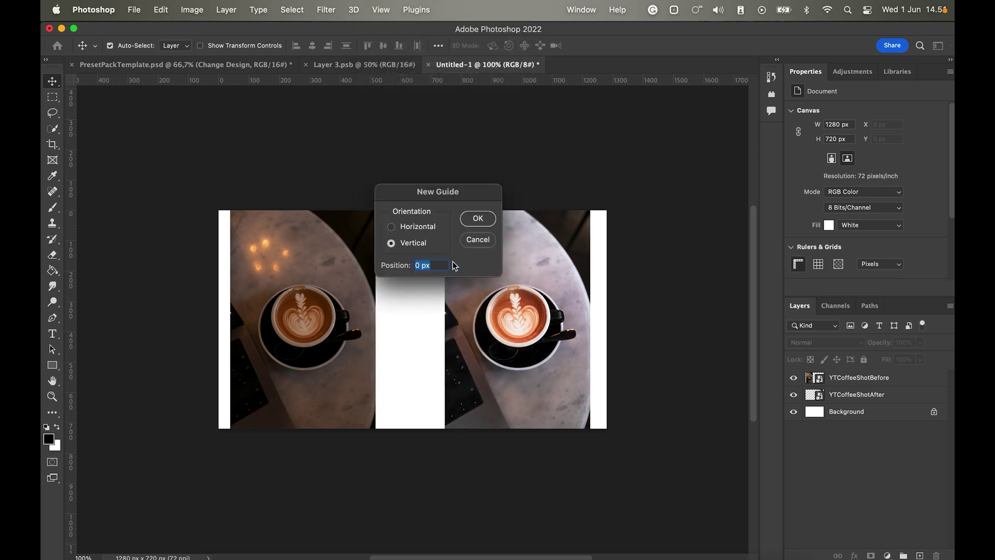
type("50%")
key("Return")
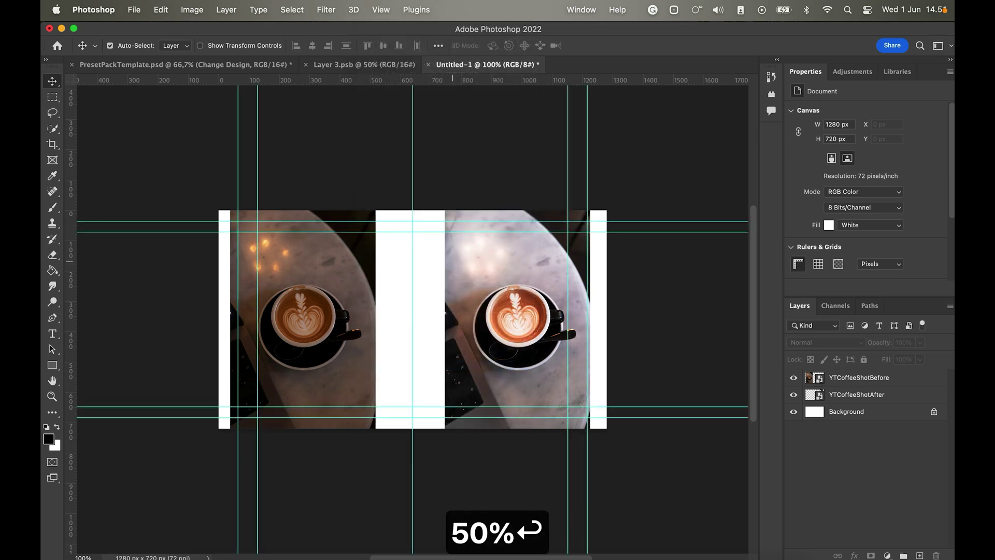
left_click(381, 10)
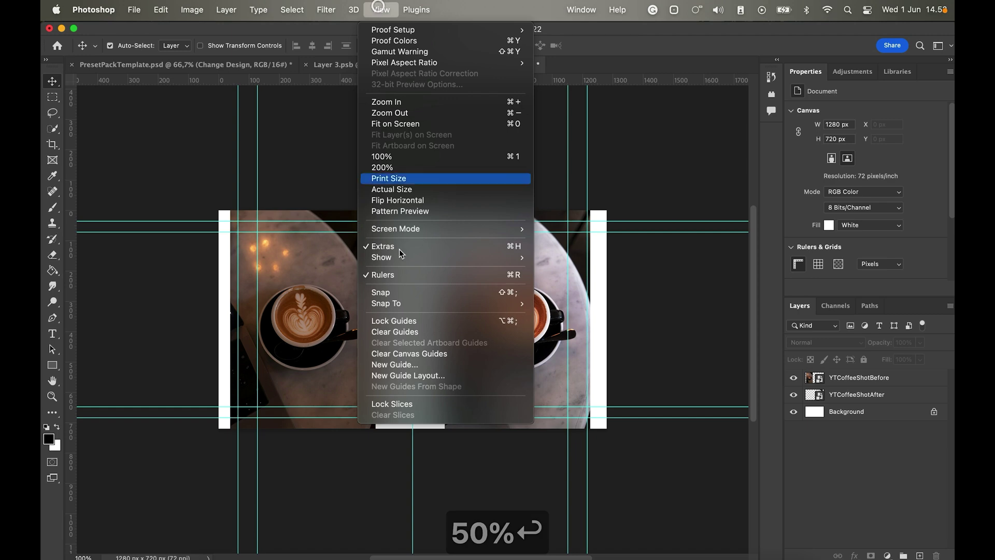
left_click(401, 333)
Step: Add a vertical guide at 50% and push the After photo flush to the right edge
left_click(381, 10)
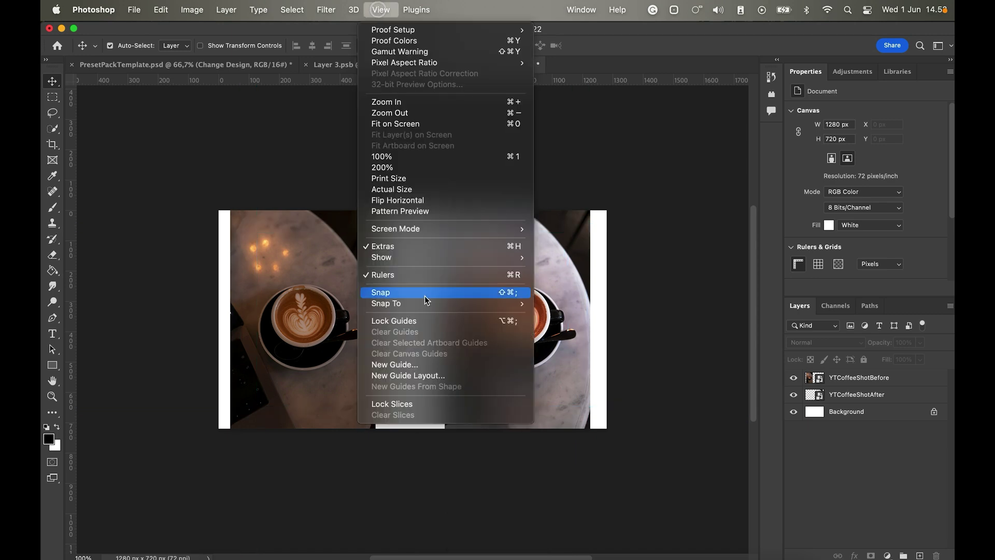
left_click(406, 358)
type("5")
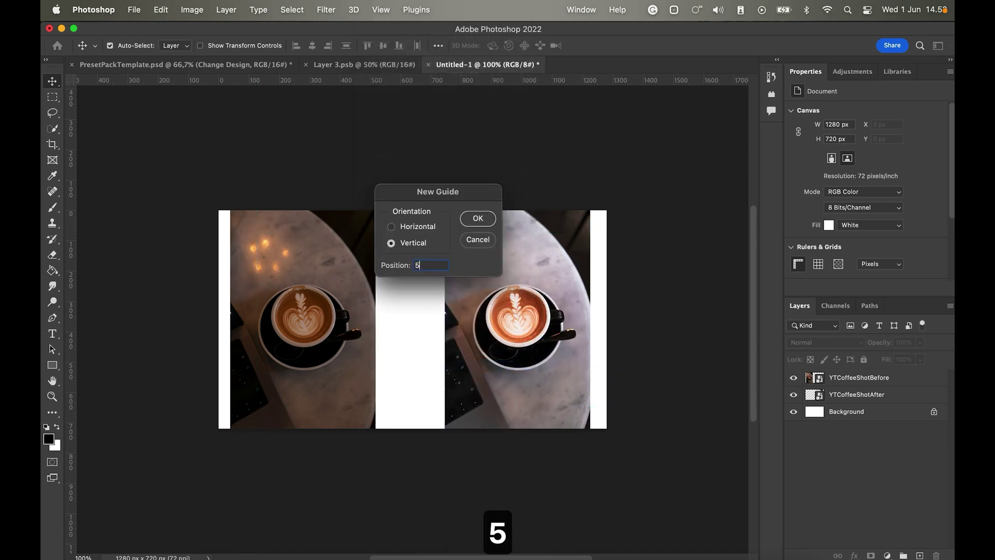
type("0%")
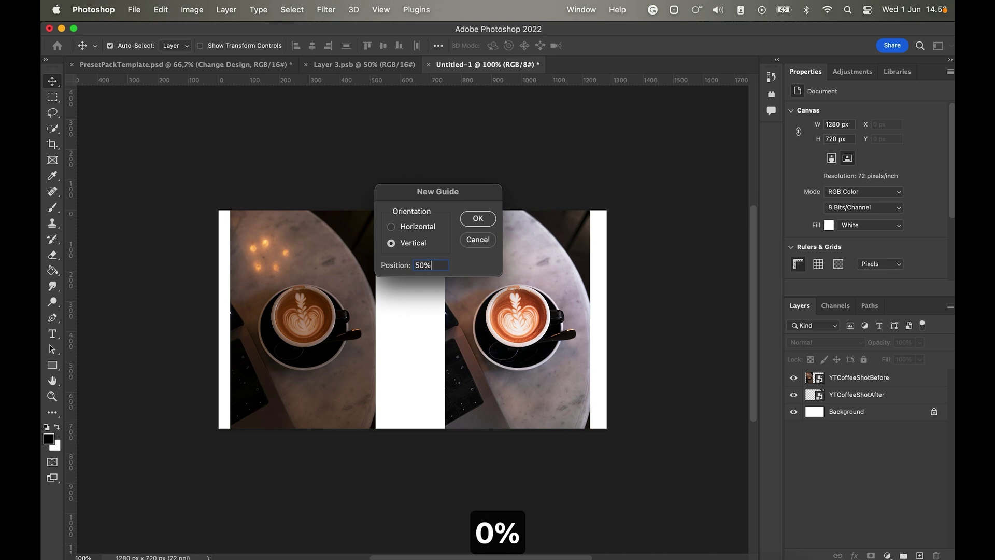
key("Return")
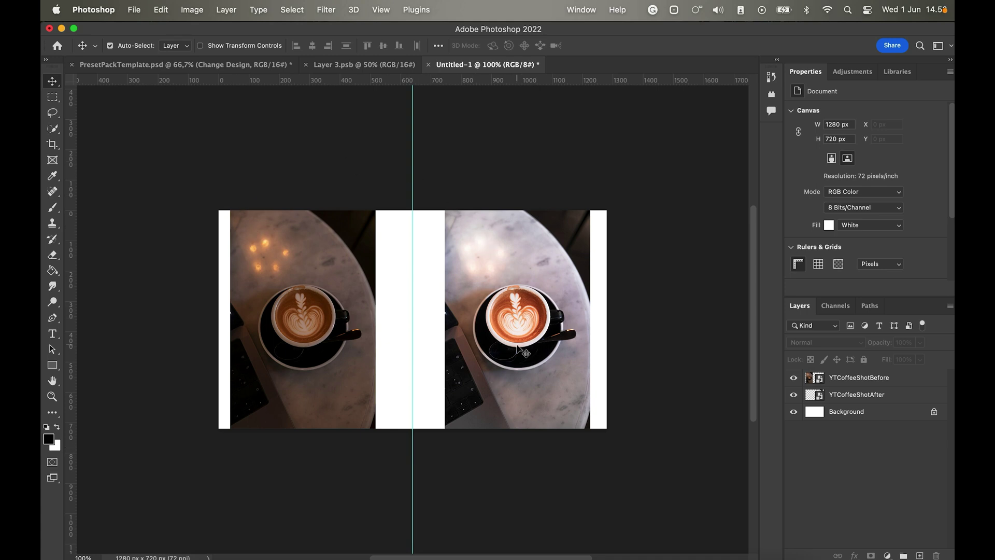
left_click_drag(516, 344, 522, 342)
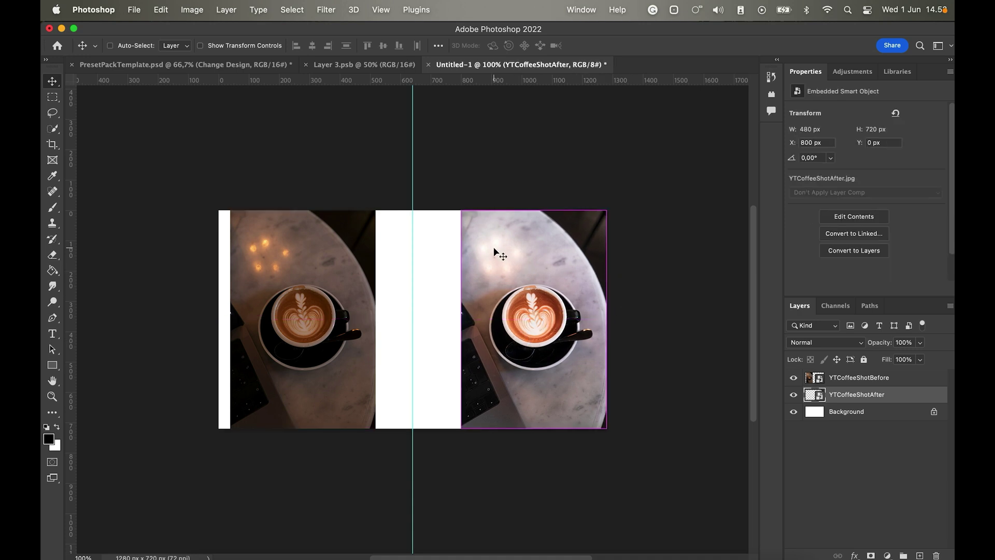
Step: Scale the After photo leftward until it meets the centre guide
key("super+t")
left_click_drag(460, 319, 414, 319)
left_click(635, 45)
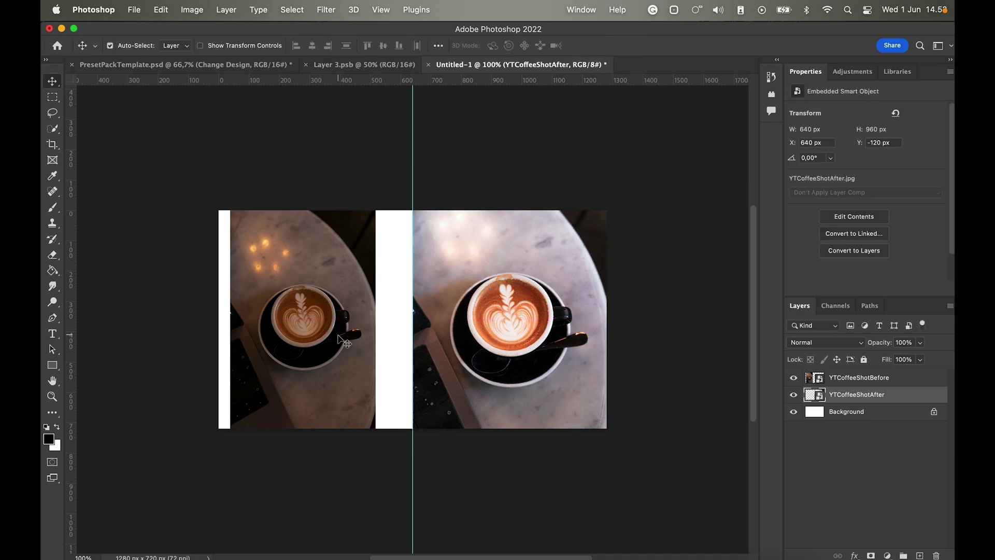
Step: Move and scale the Before photo to fill the left half up to the guide
left_click_drag(301, 337, 347, 338)
key("super+t")
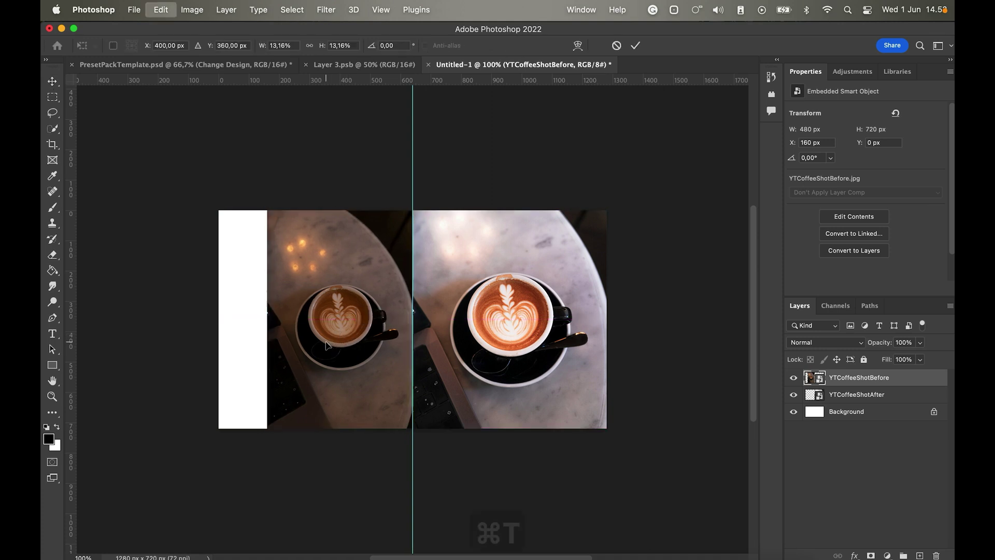
left_click_drag(268, 320, 220, 319)
left_click(635, 45)
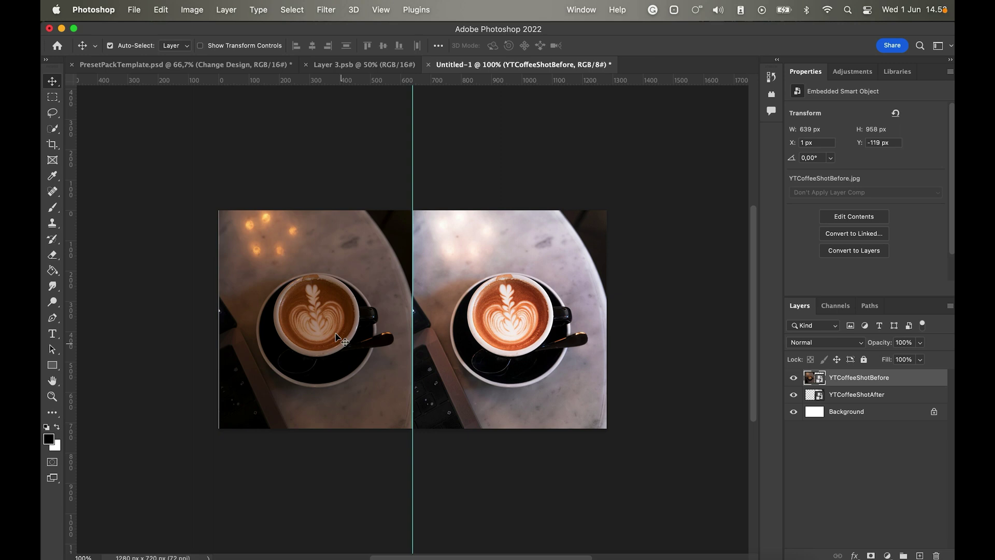
left_click(52, 364)
left_click(103, 409)
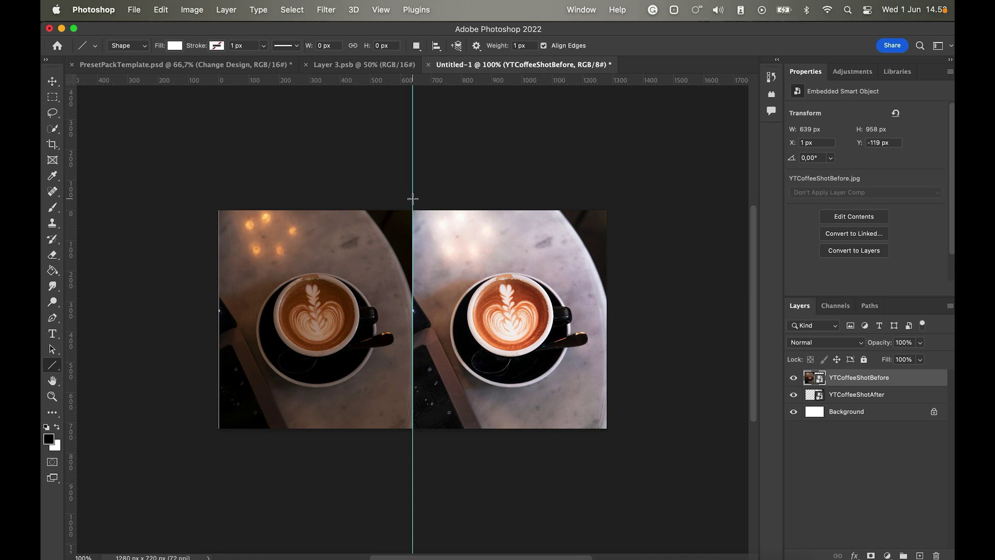
Step: Draw a vertical line down the centre guide with no fill and a white stroke
left_click_drag(412, 198, 413, 445)
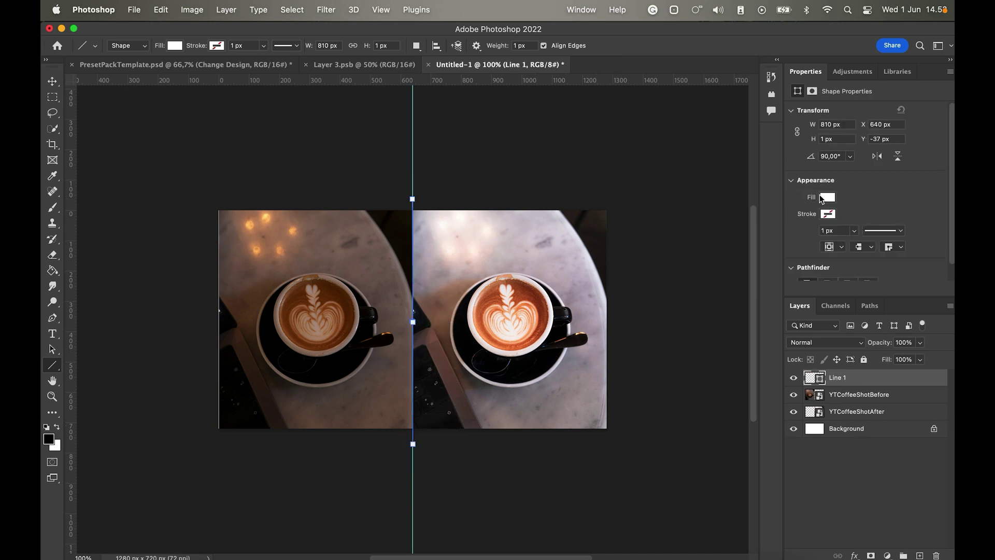
left_click(819, 197)
left_click(795, 219)
left_click(821, 215)
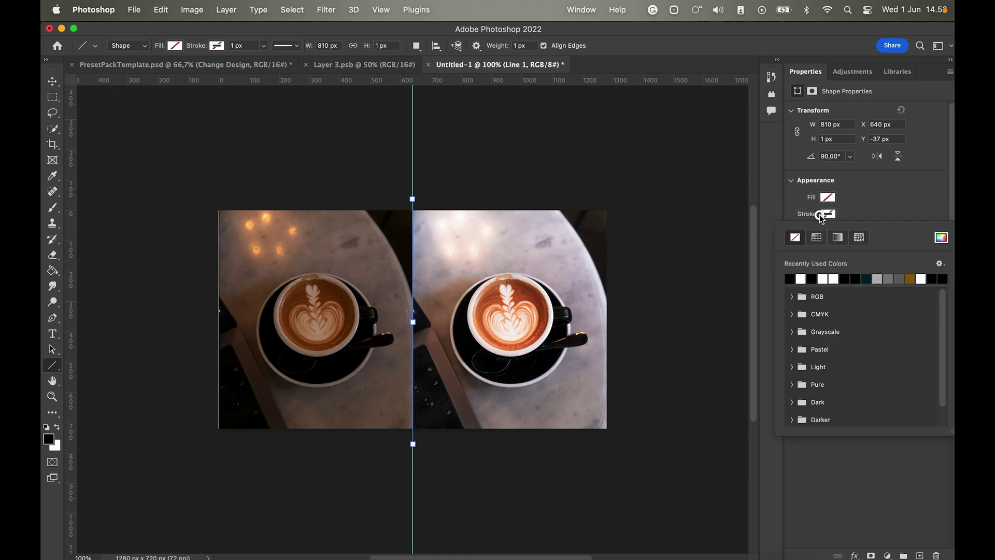
left_click(802, 279)
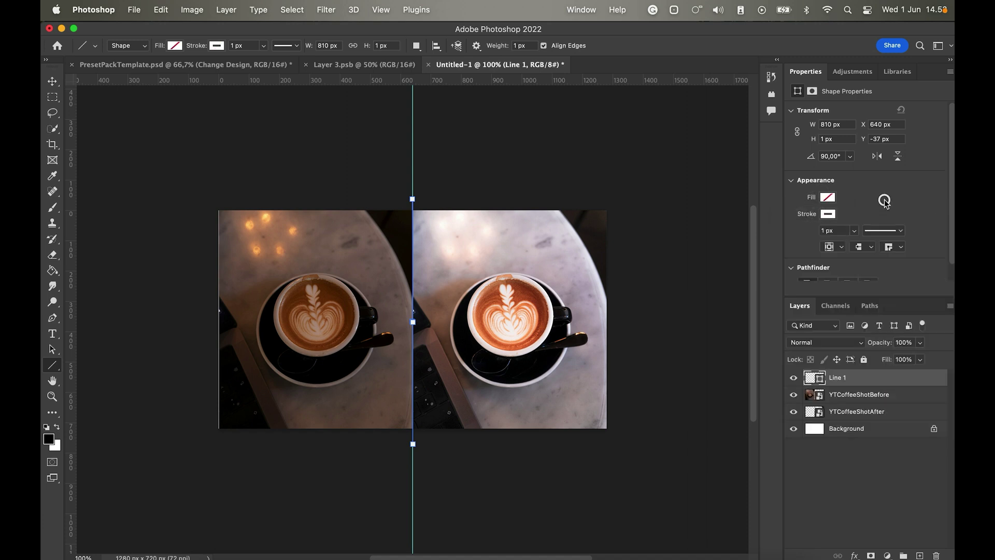
Step: Set the divider line's stroke width to 5 px
left_click(832, 231)
type("10")
key("Return")
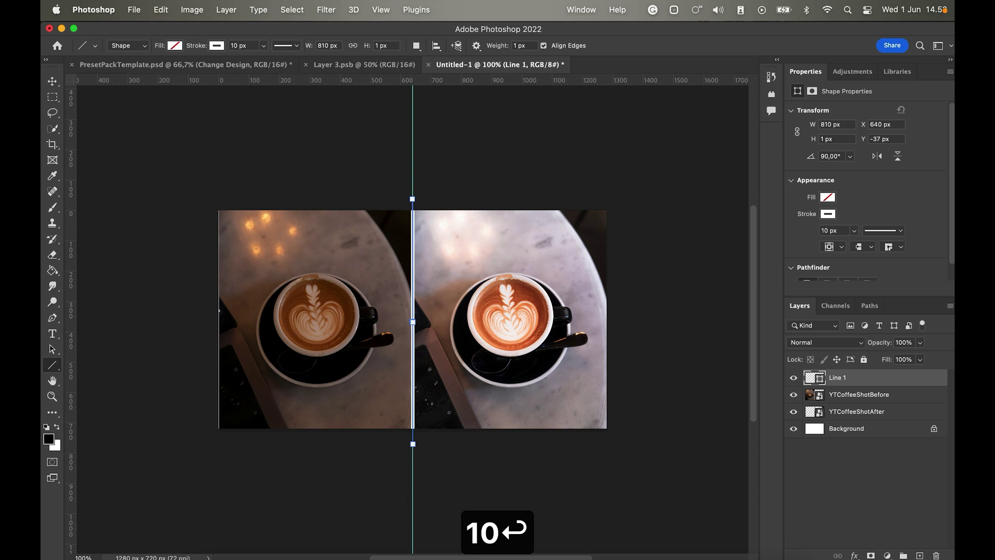
type("5")
key("Return")
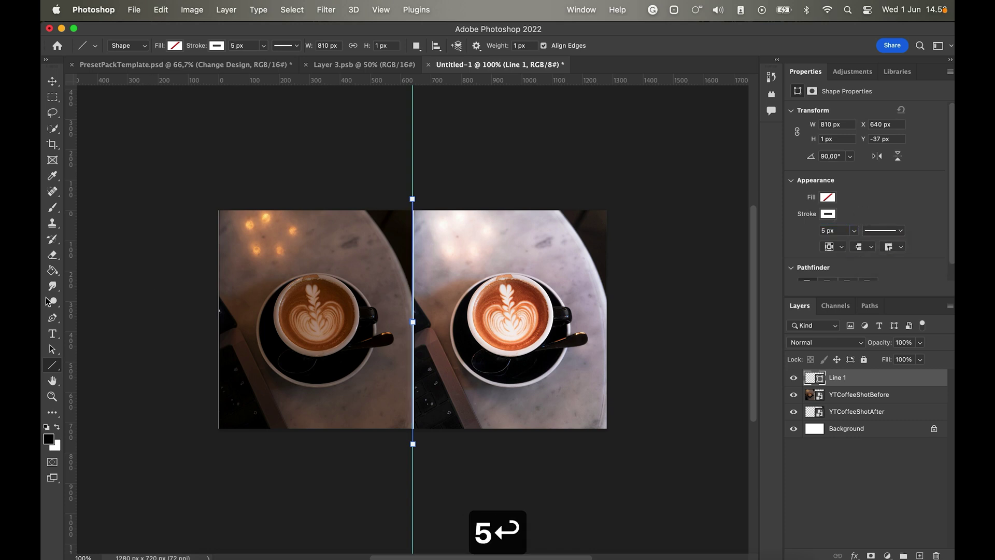
left_click(54, 82)
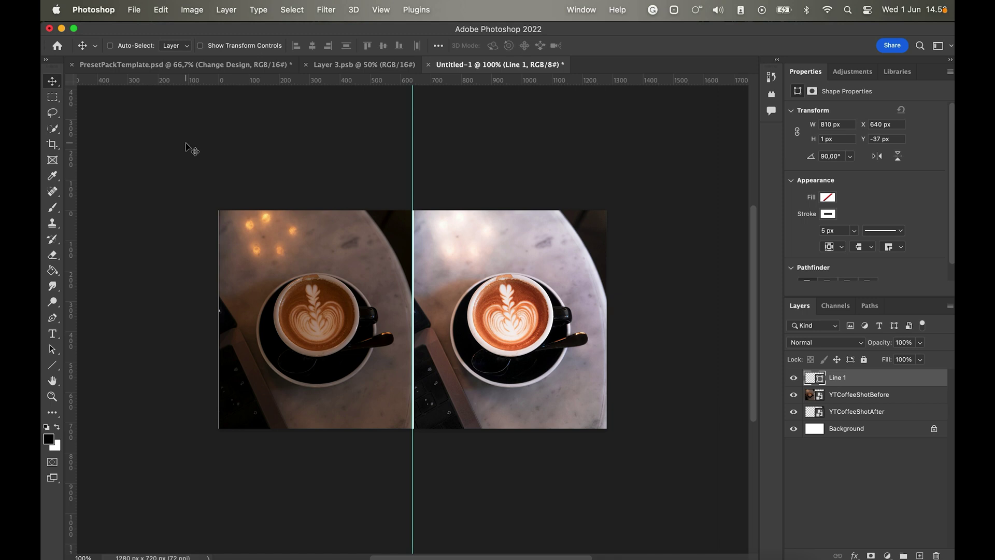
Step: Hide extras, nudge the Before photo 1 px left to X 0, then switch to Lightroom Classic
key("super+shift+comma")
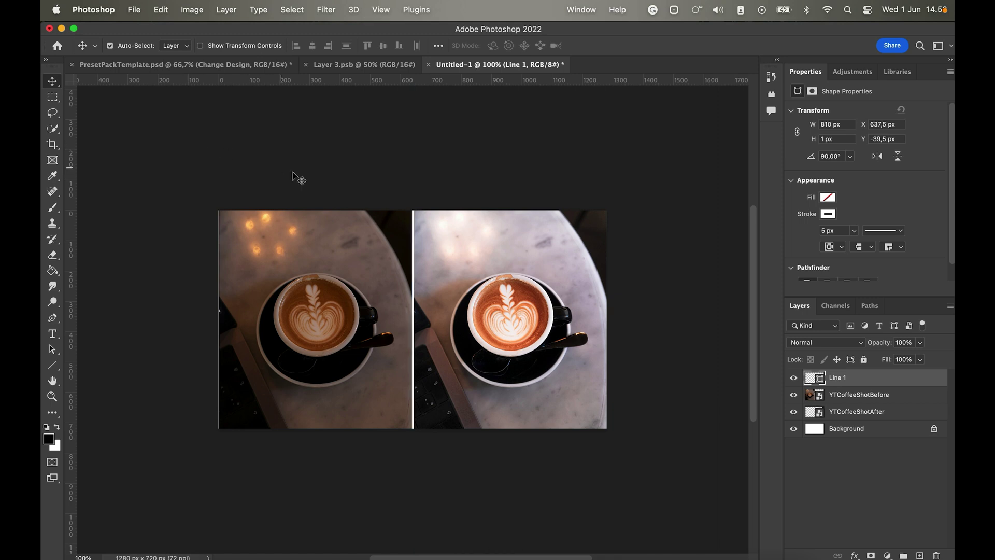
left_click(349, 342)
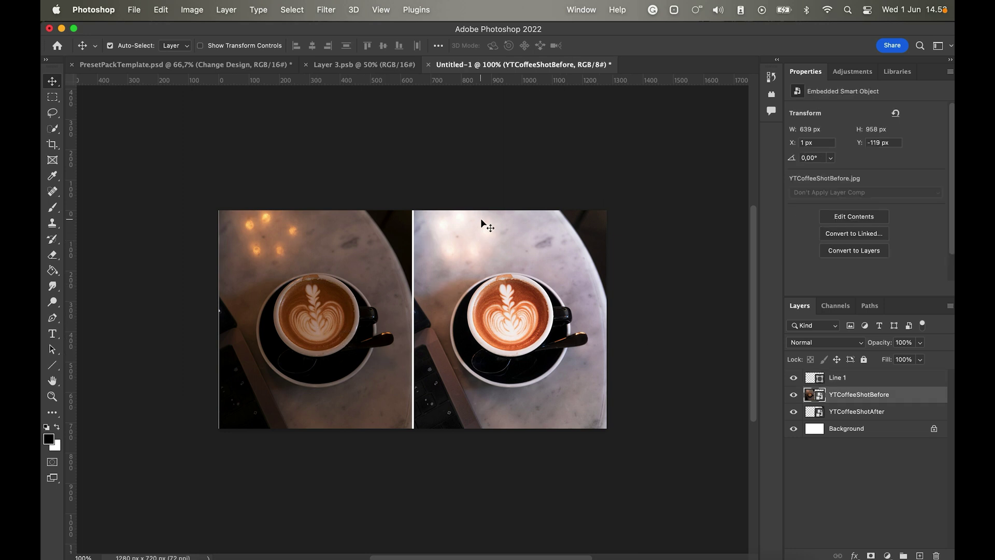
key("Left")
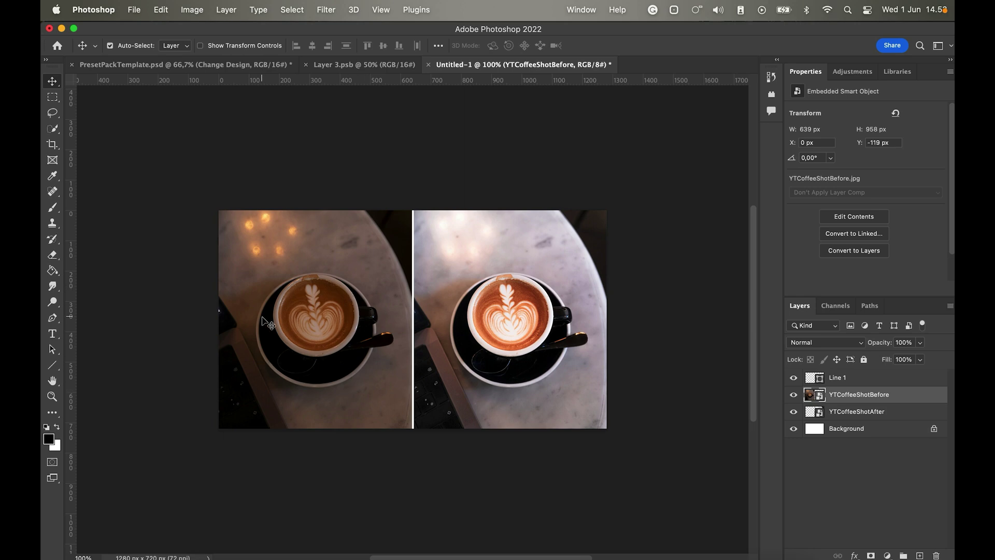
left_click(507, 557)
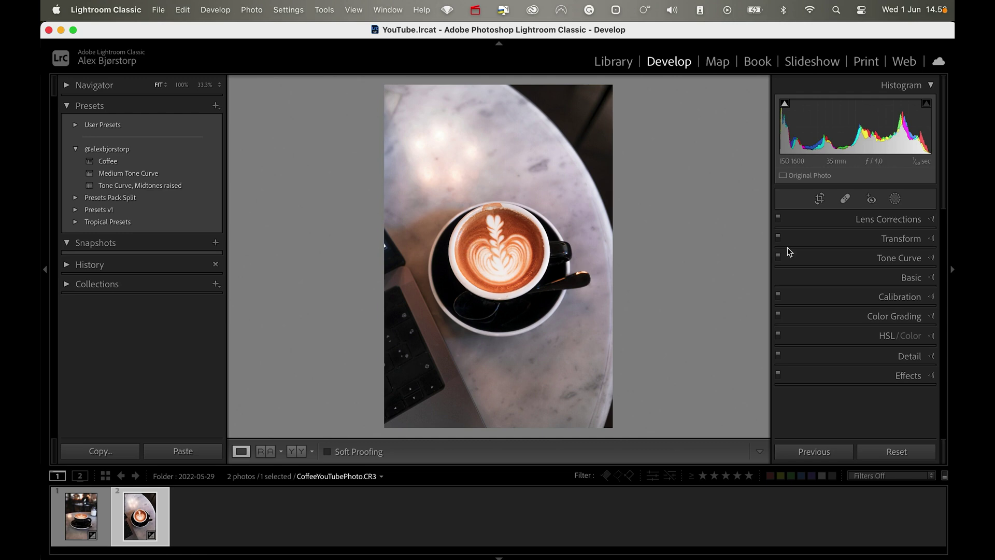
Step: Cancel Export, reset the coffee photo to compare, undo to keep the edits, return to Photoshop
left_click(159, 10)
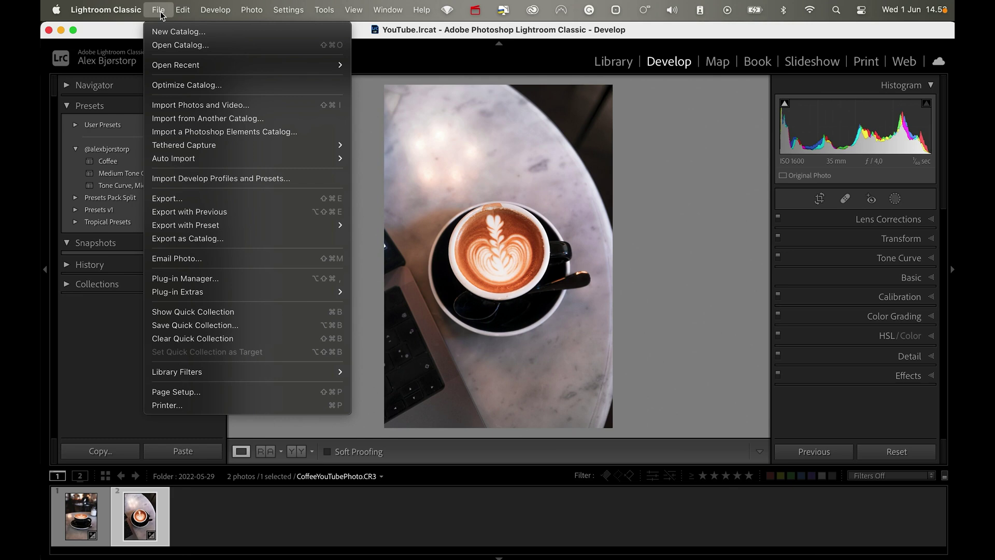
left_click(186, 199)
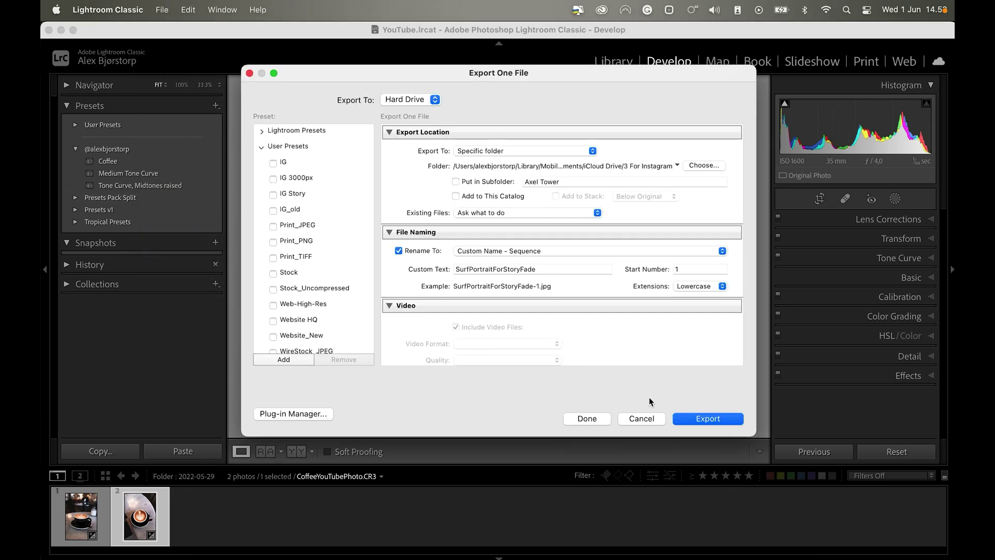
left_click(644, 418)
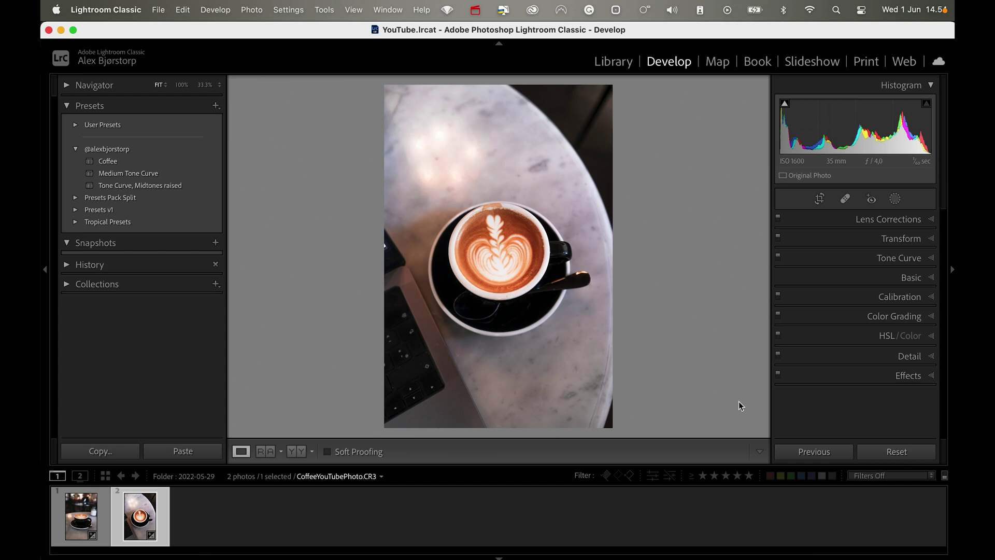
left_click(903, 458)
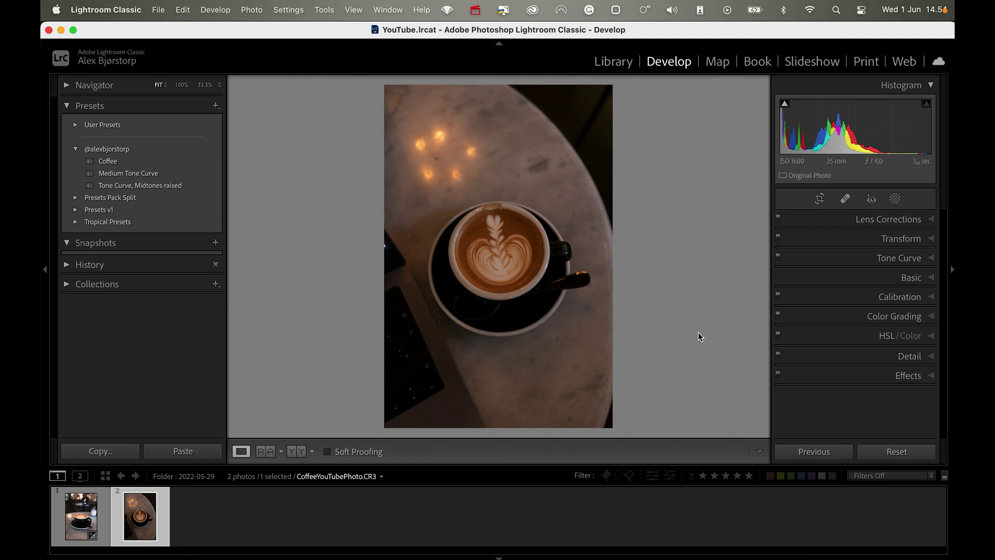
key("super+z")
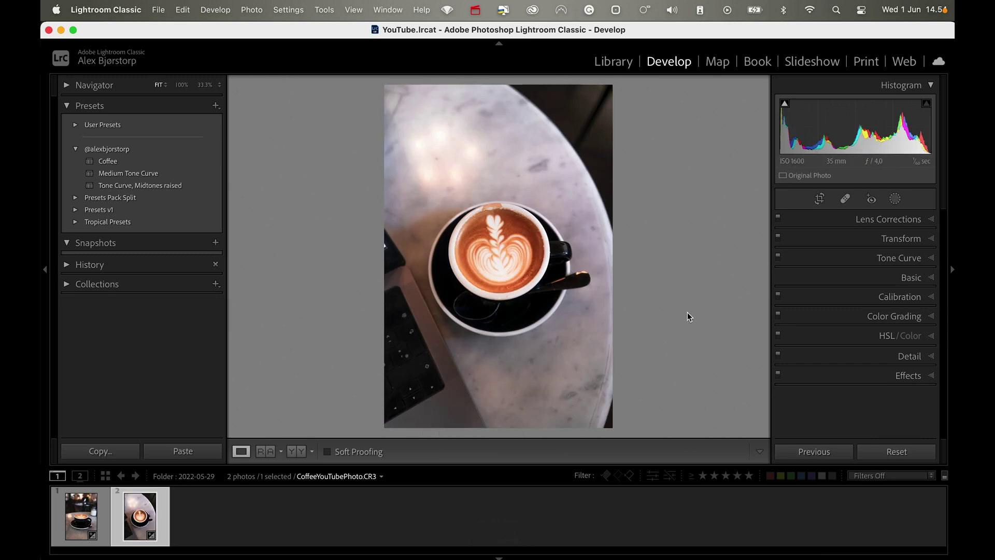
left_click(539, 550)
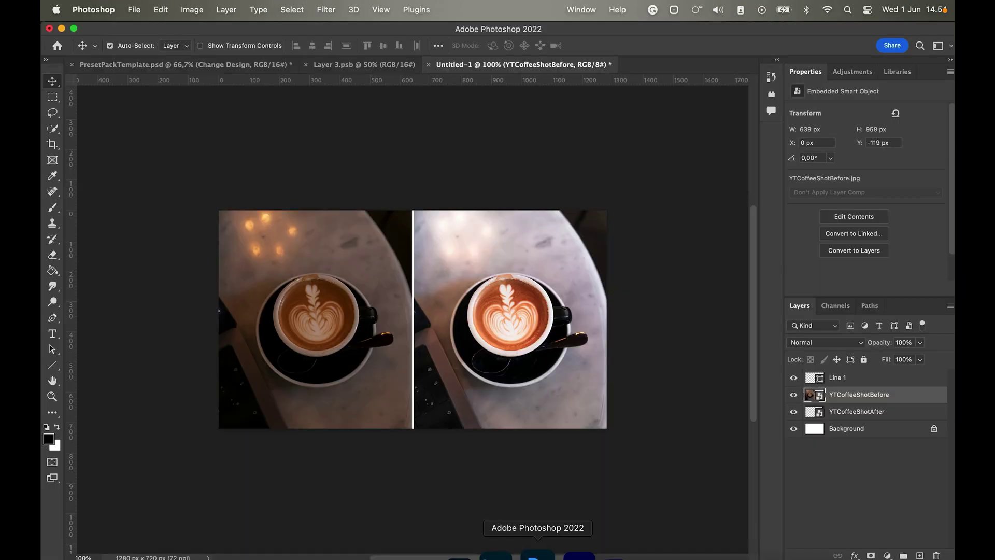
Step: Quick Export the thumbnail as a PNG named CofeeBeforeAfter
left_click(133, 10)
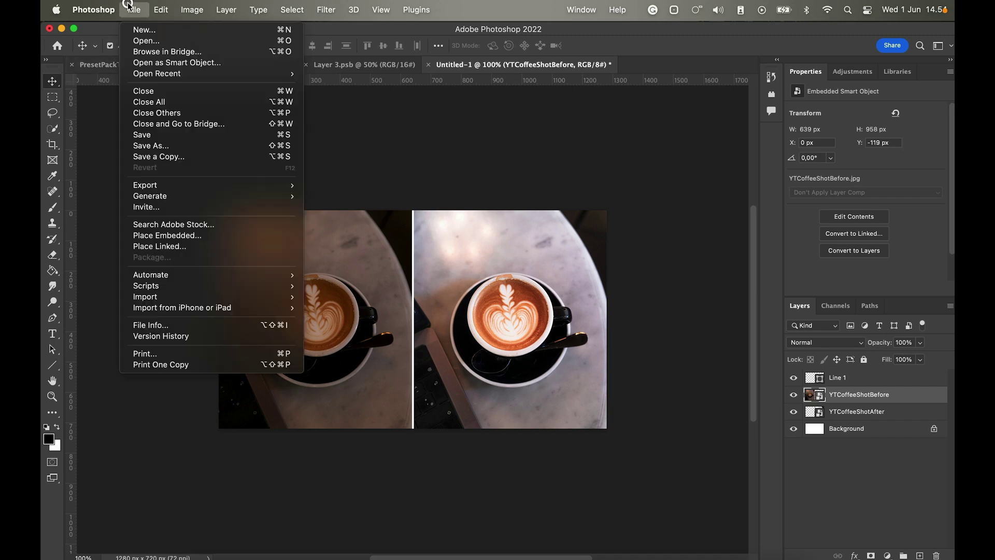
mouse_move(171, 187)
left_click(367, 187)
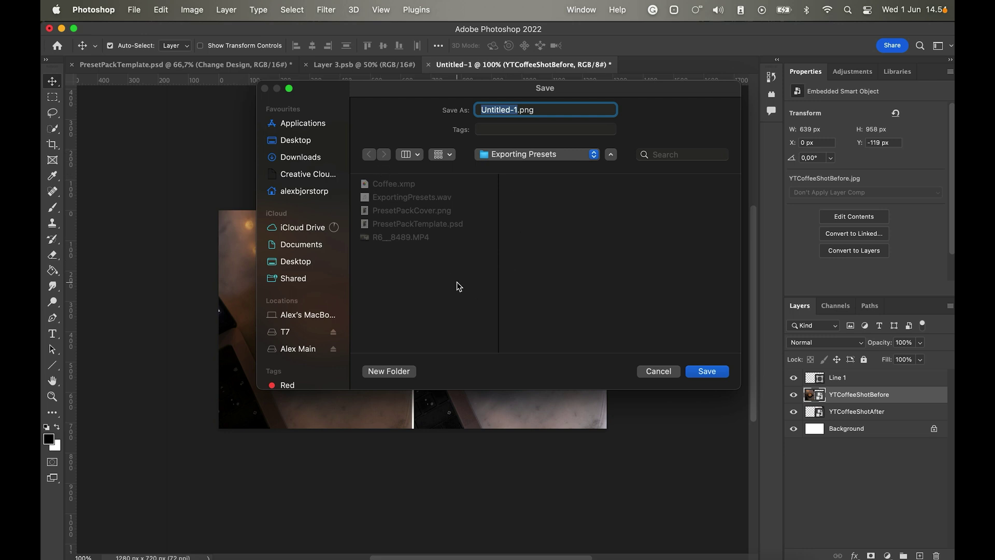
type("CofeeBe")
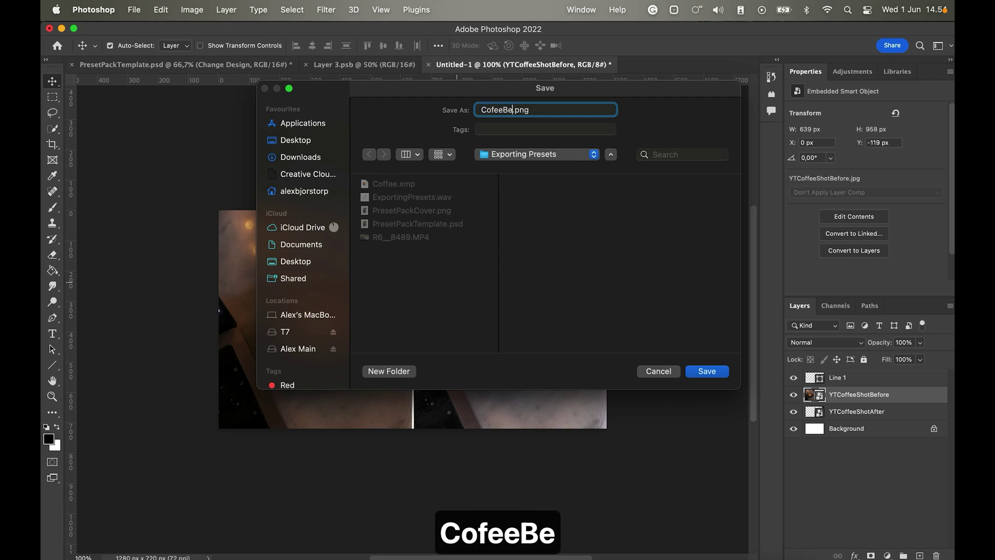
type("ofre")
key("BackSpace")
key("BackSpace")
key("BackSpace")
key("BackSpace")
type("foreAft")
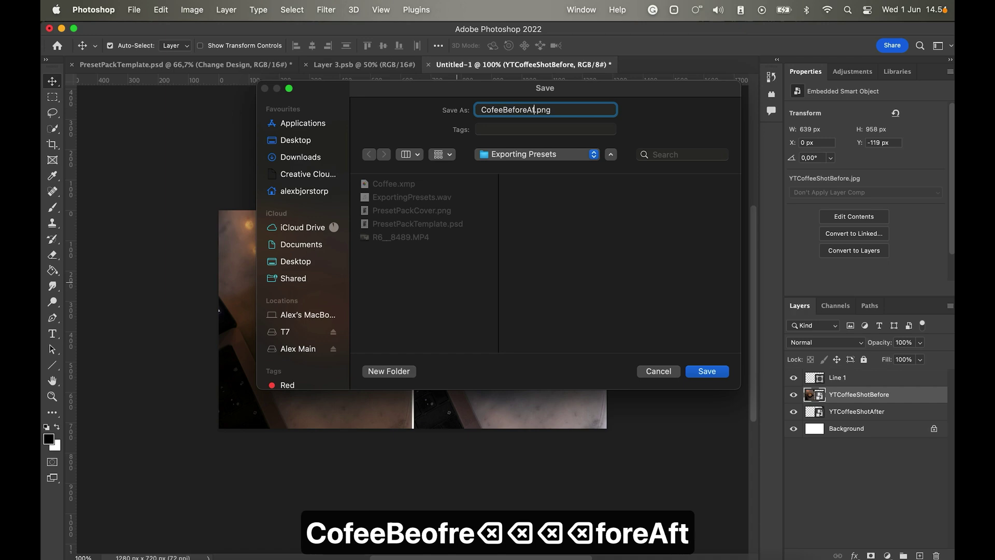
type("er")
left_click(707, 371)
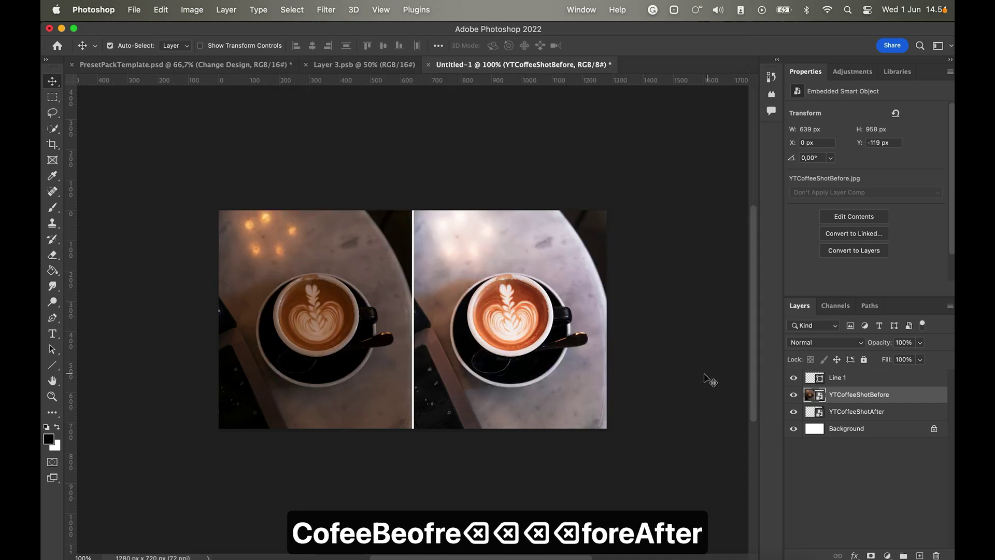
left_click(197, 553)
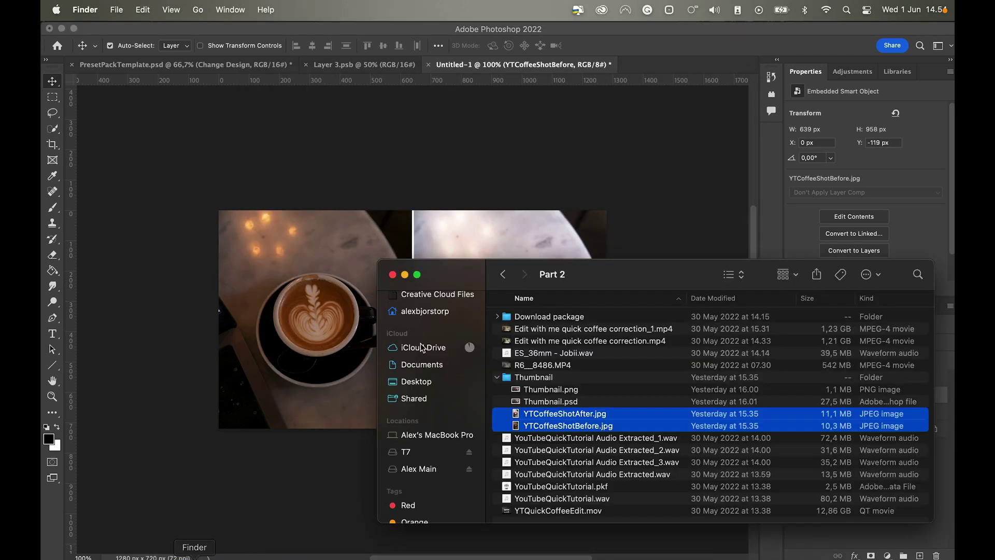
Step: Open 5-Minute-Photography > Exporting Presets and Quick Look CofeeBeforeAfter.png, then switch to the browser
left_click(502, 274)
left_click(502, 274)
double_click(545, 317)
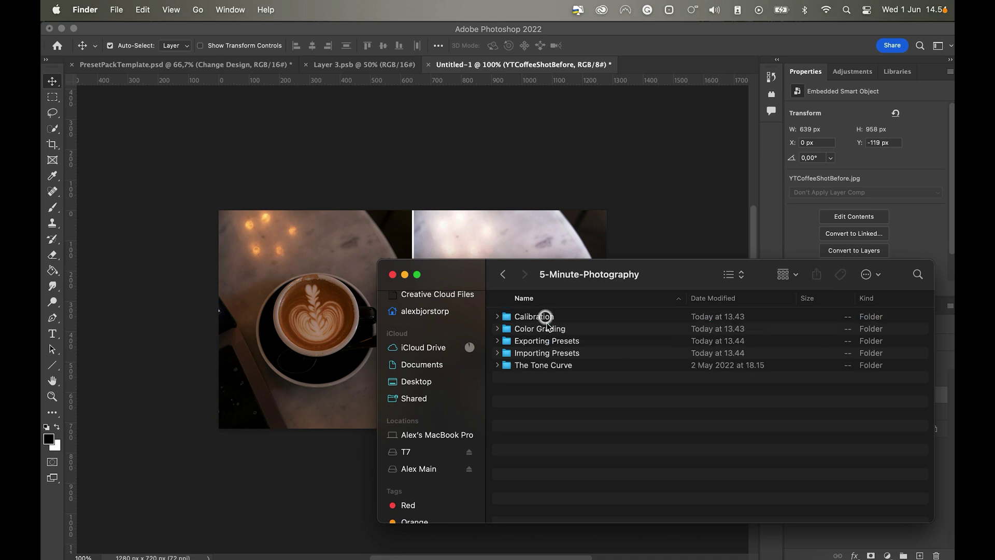
double_click(537, 341)
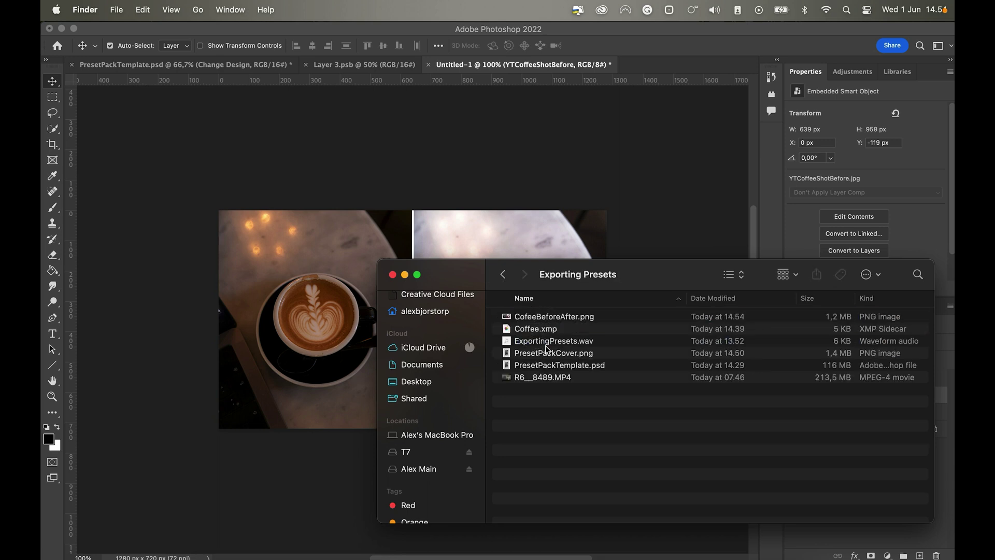
left_click(542, 316)
key("space")
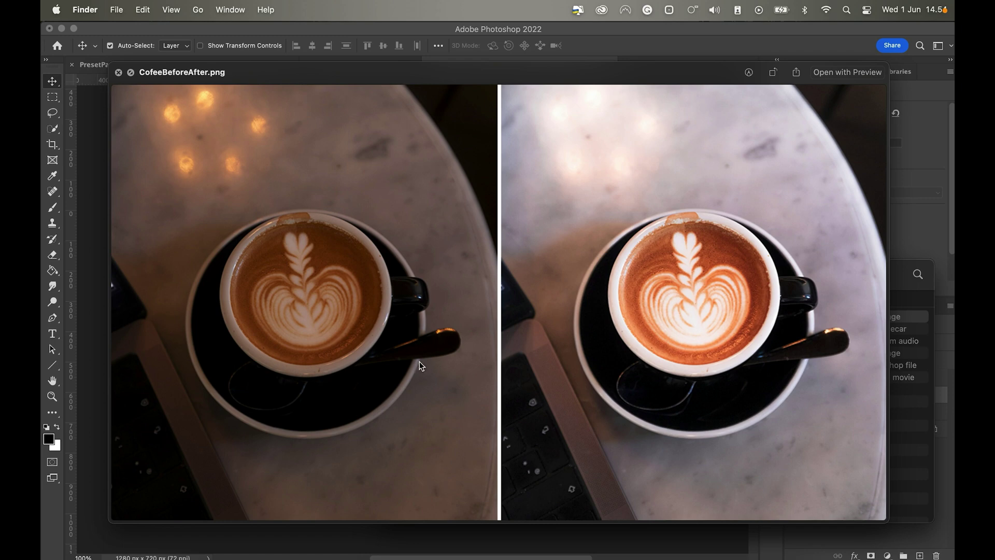
key("space")
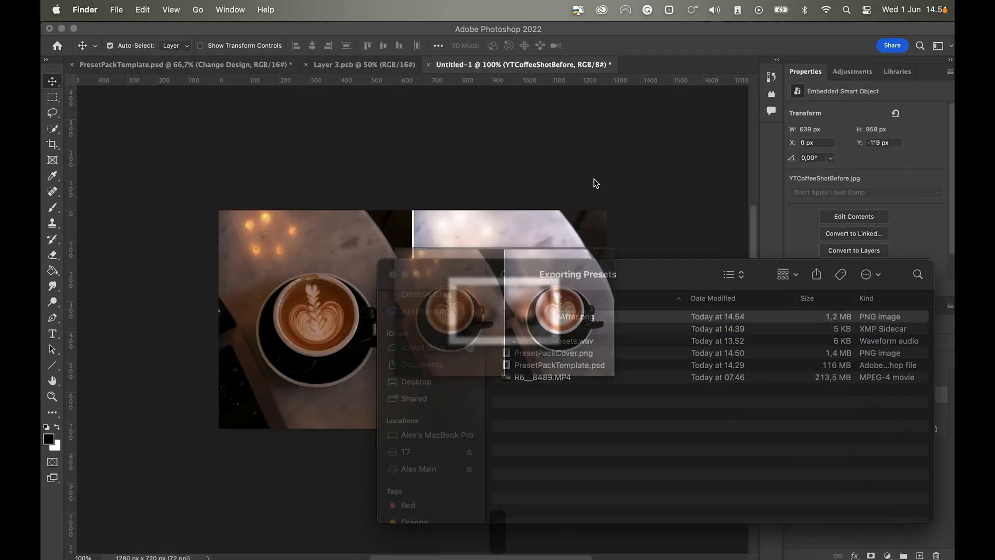
left_click(554, 167)
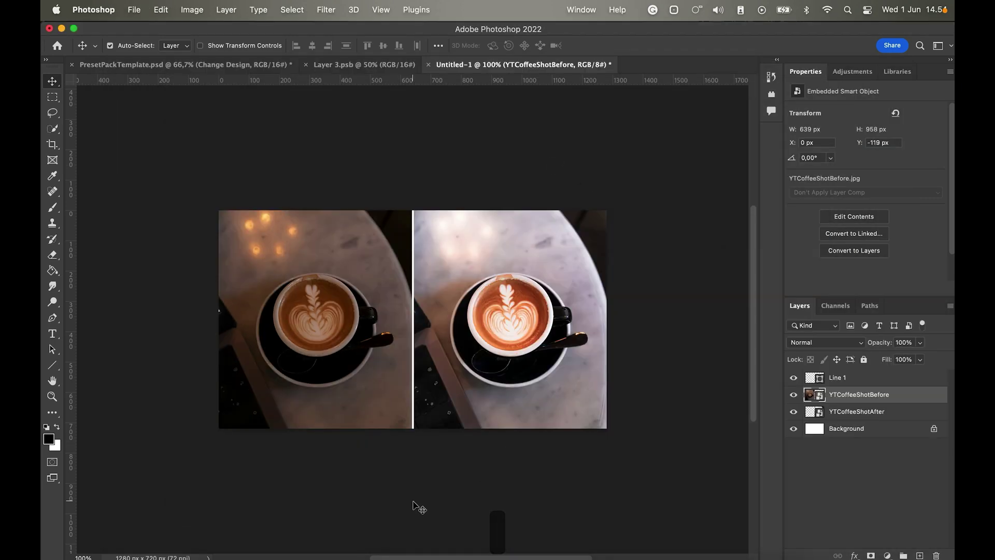
left_click(191, 555)
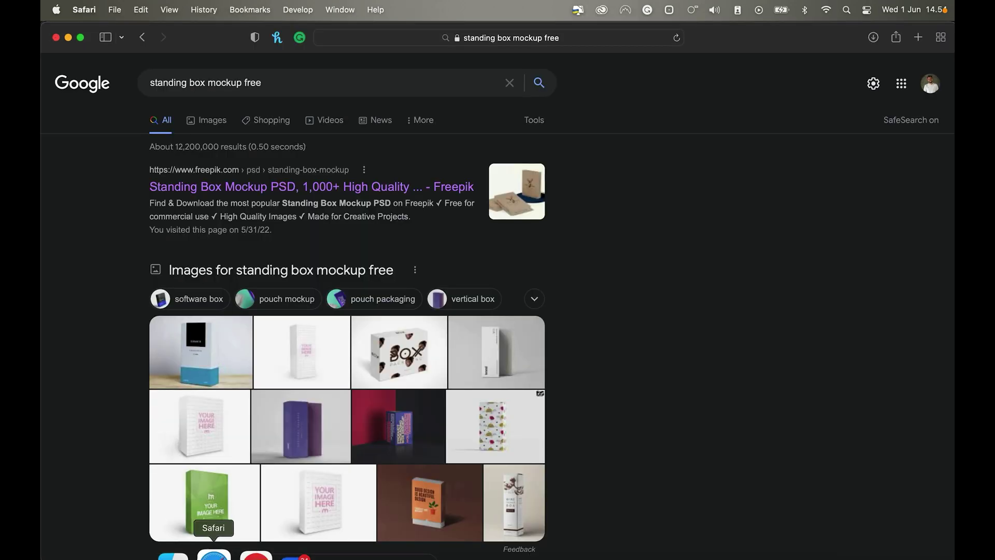
Step: Switch to Chrome and scroll the Coffee Preset & Raw File page back to its top
left_click(232, 554)
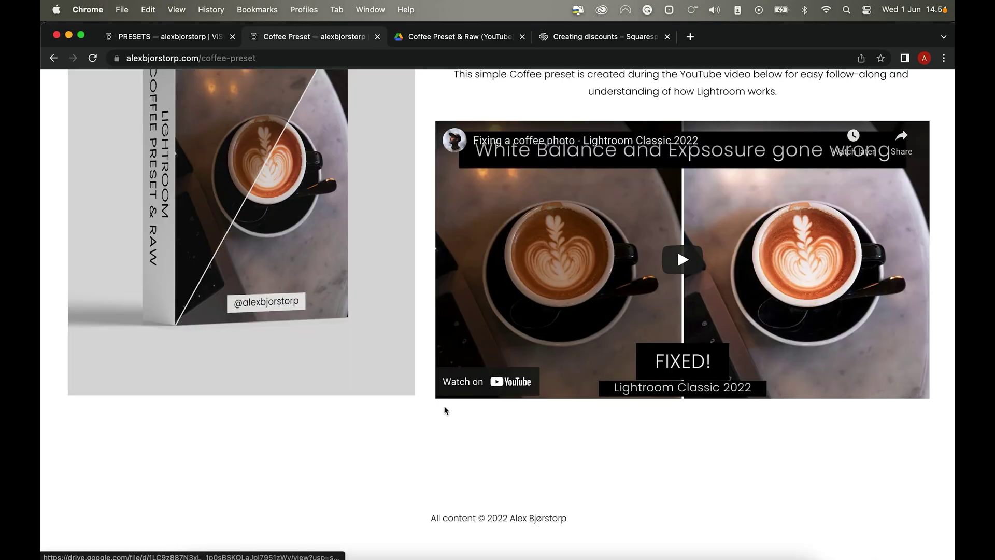
scroll(444, 406, "up", 4)
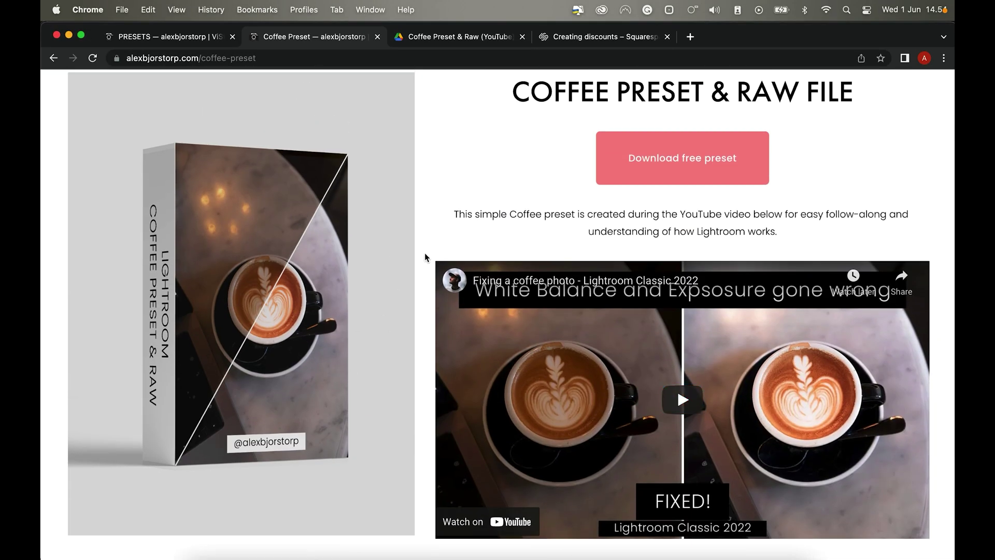
scroll(424, 253, "up", 2)
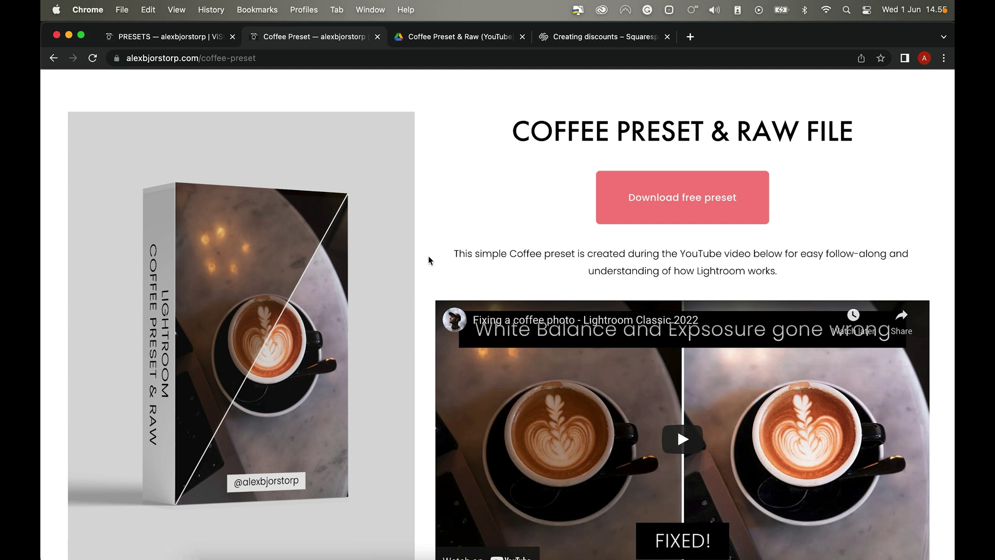
scroll(428, 256, "up", 2)
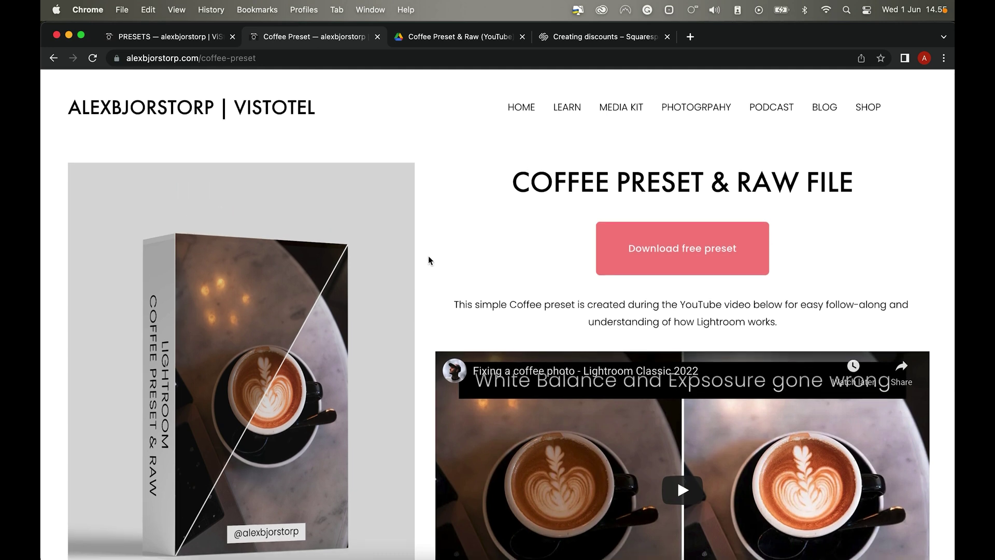